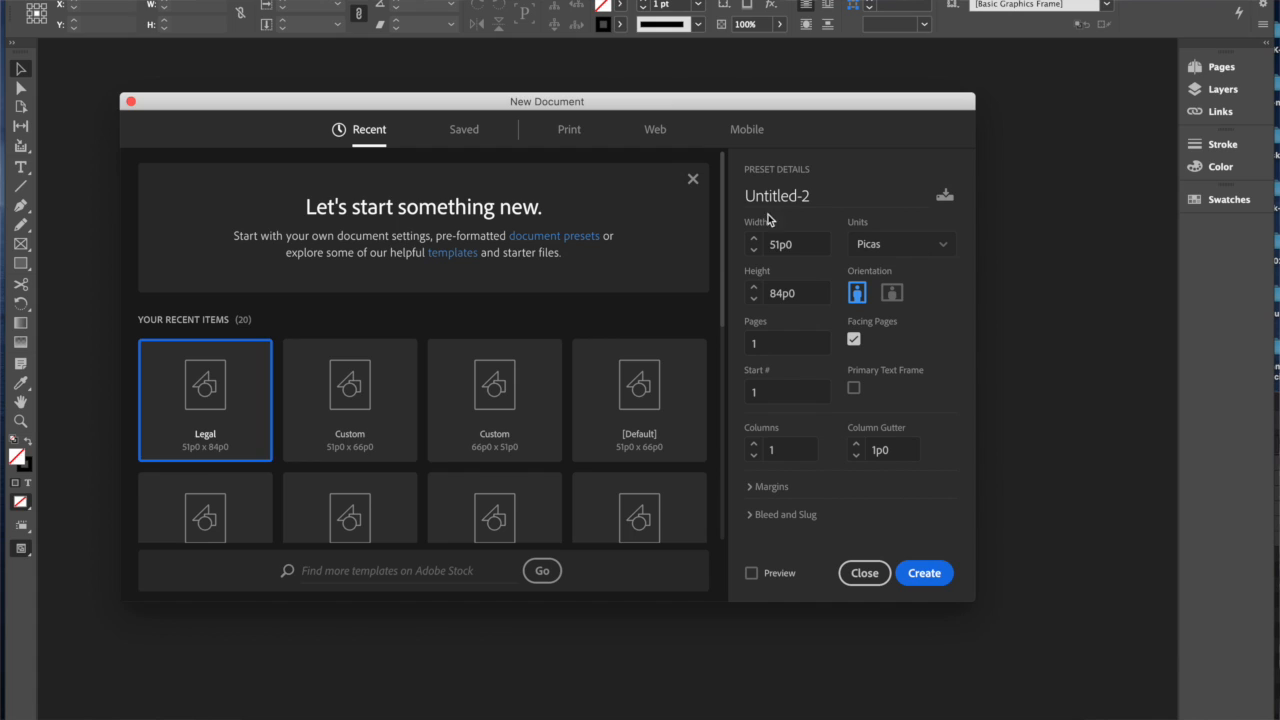
Set the new document's units to inches and its orientation to landscape, with facing pages turned off
{"action": "left_click", "coordinate": [937, 249]}
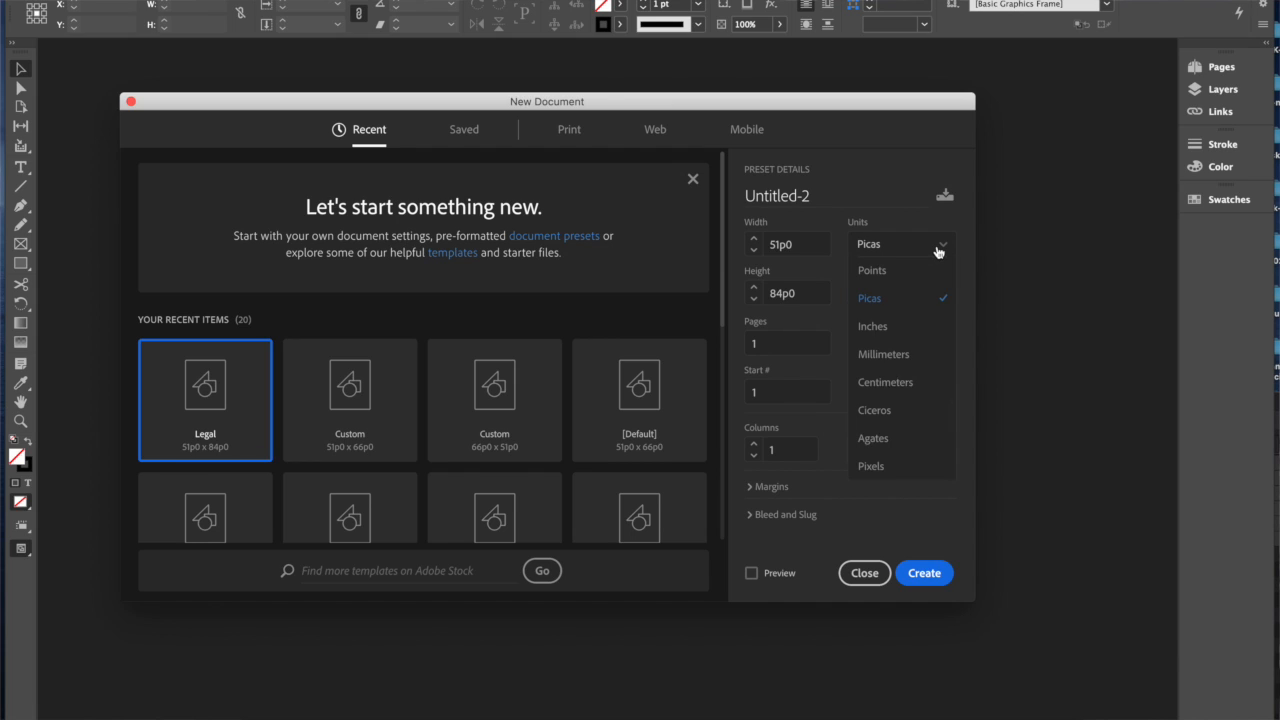
{"action": "left_click", "coordinate": [888, 326]}
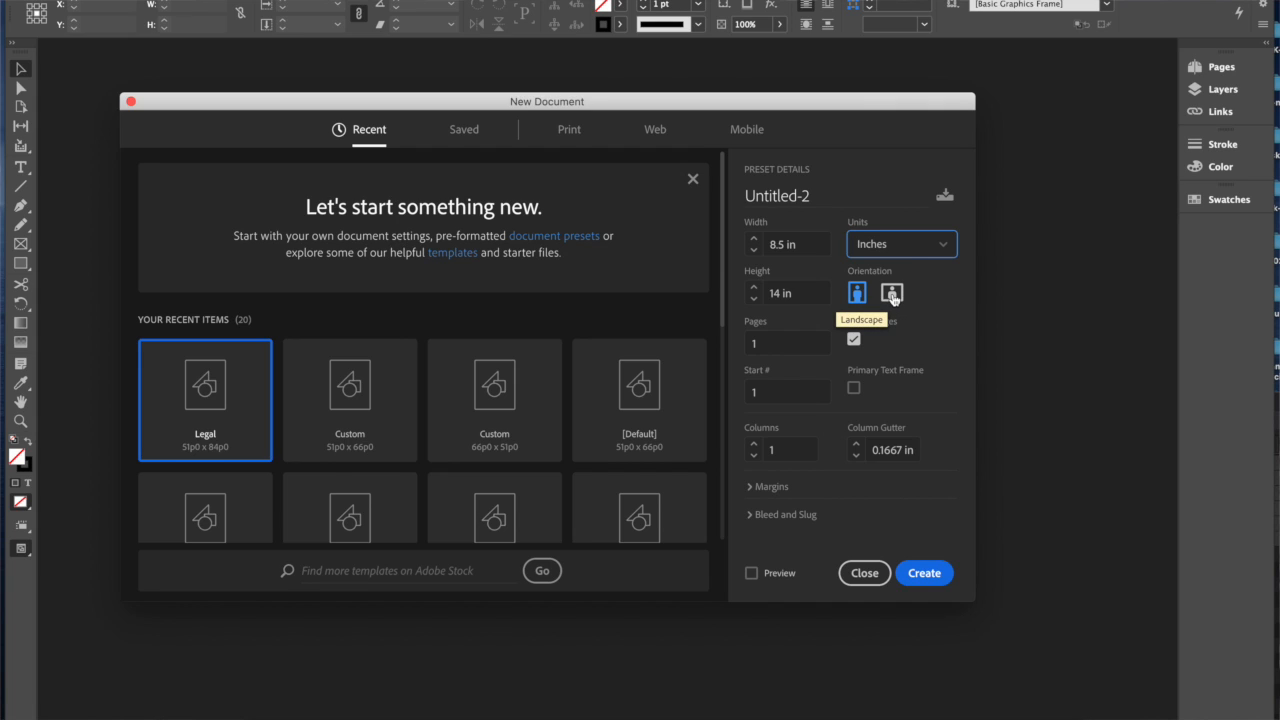
{"action": "left_click", "coordinate": [892, 296]}
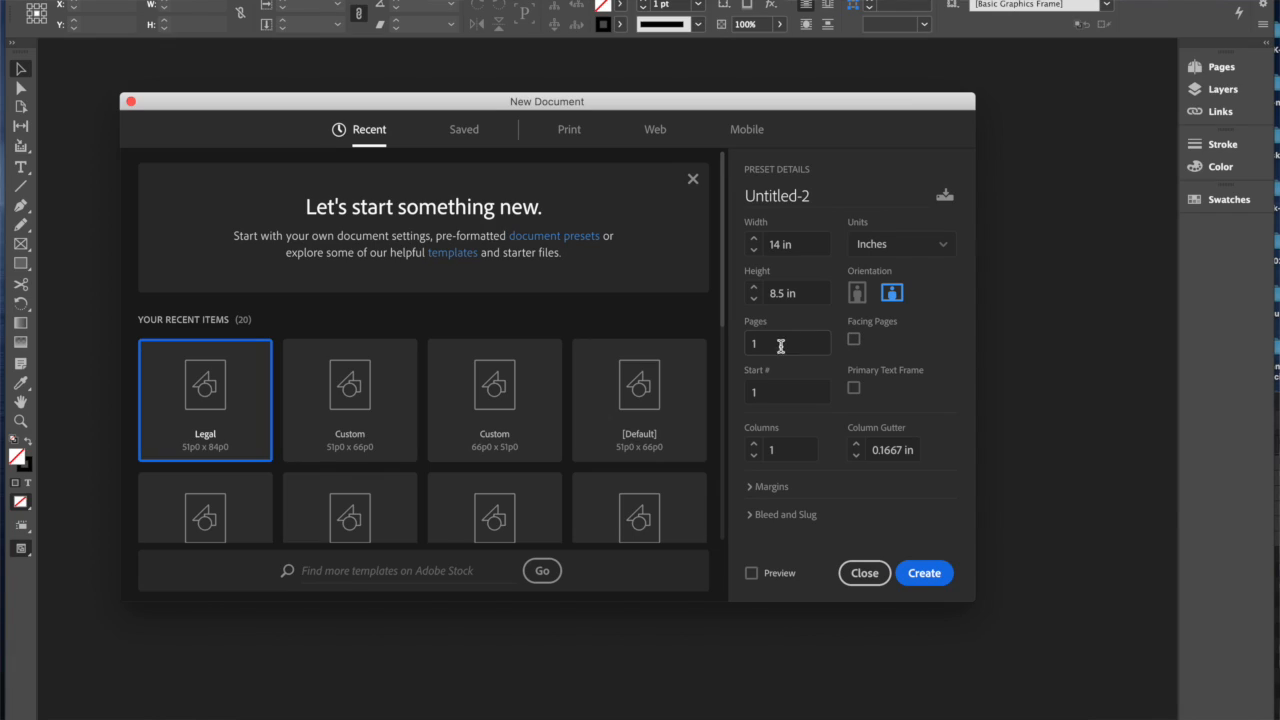
Set the page count to 9 and the width to 11 in, and create the document
{"action": "left_click_drag", "start_coordinate": [776, 342], "coordinate": [716, 338]}
{"action": "left_click", "coordinate": [799, 240]}
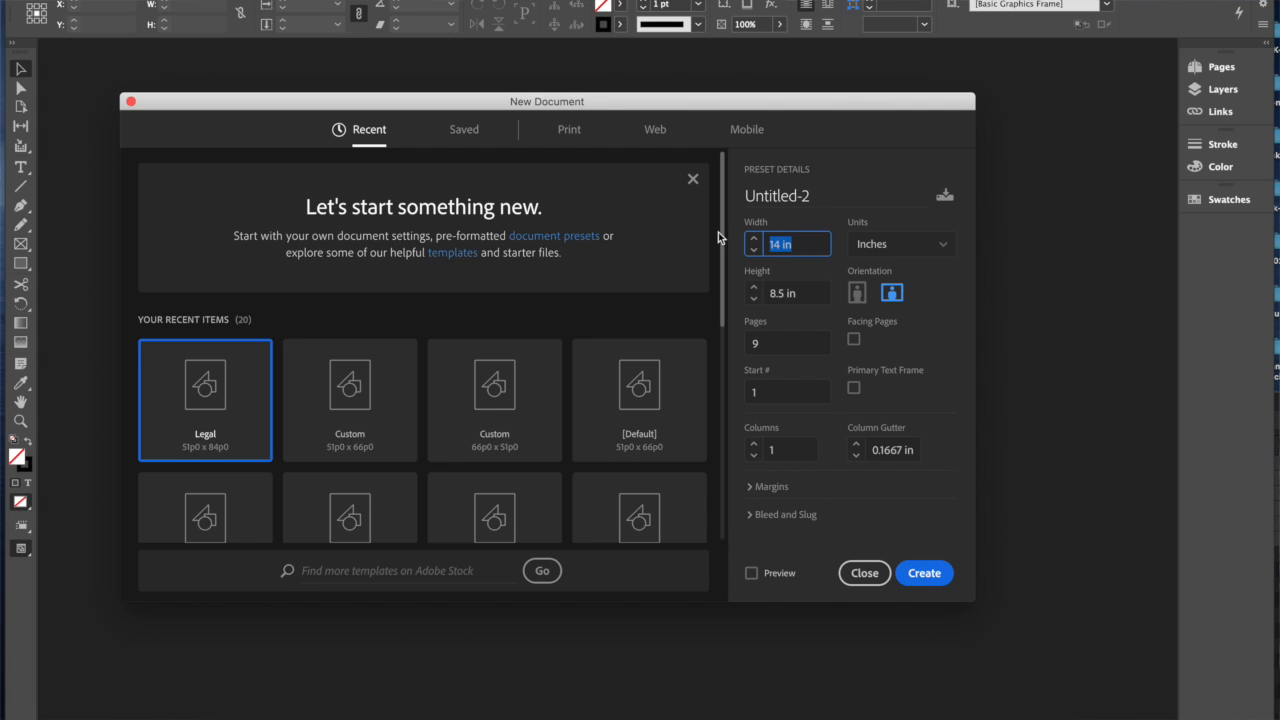
{"action": "type", "text": "11"}
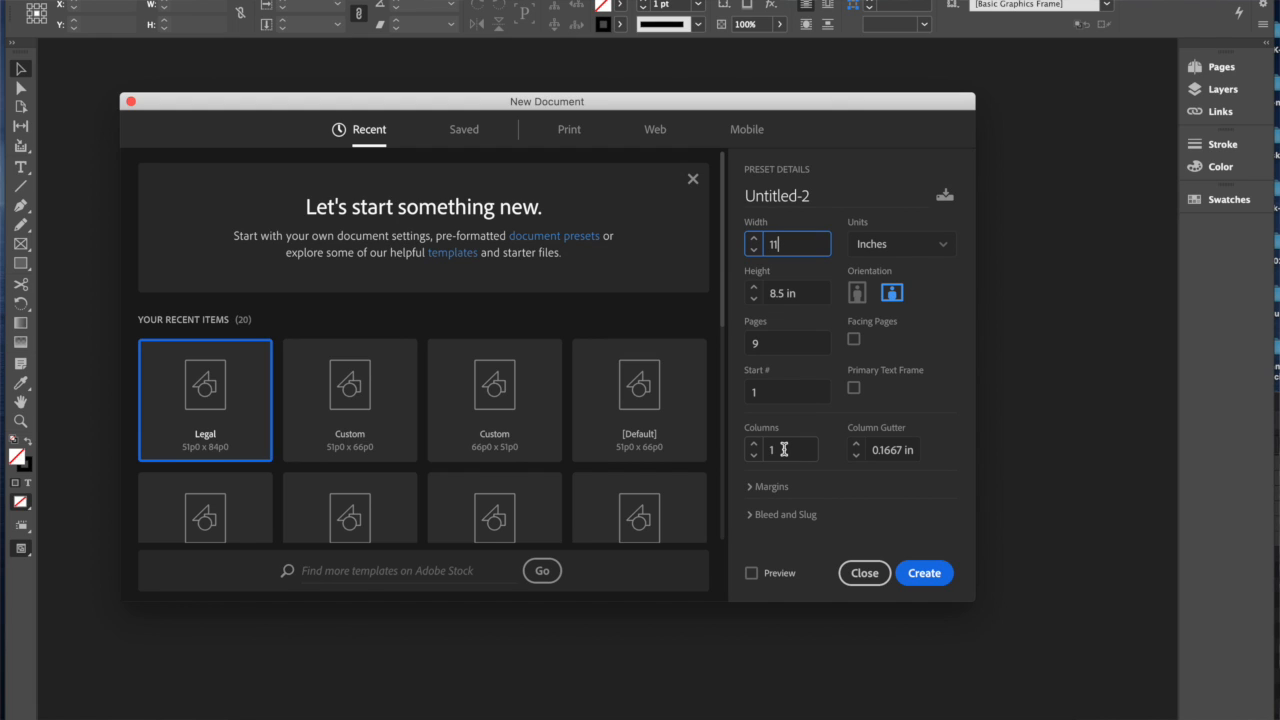
{"action": "left_click", "coordinate": [924, 574]}
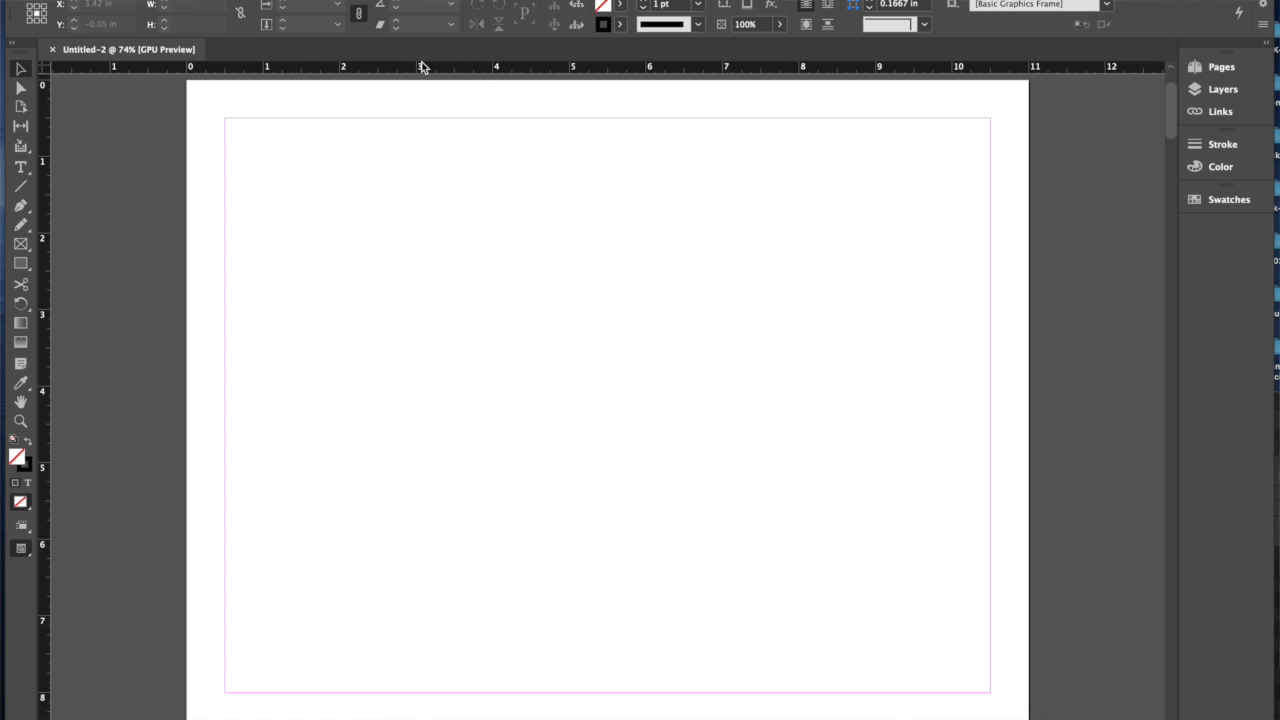
Hide the document rulers and show them again
{"action": "key", "text": "super+r"}
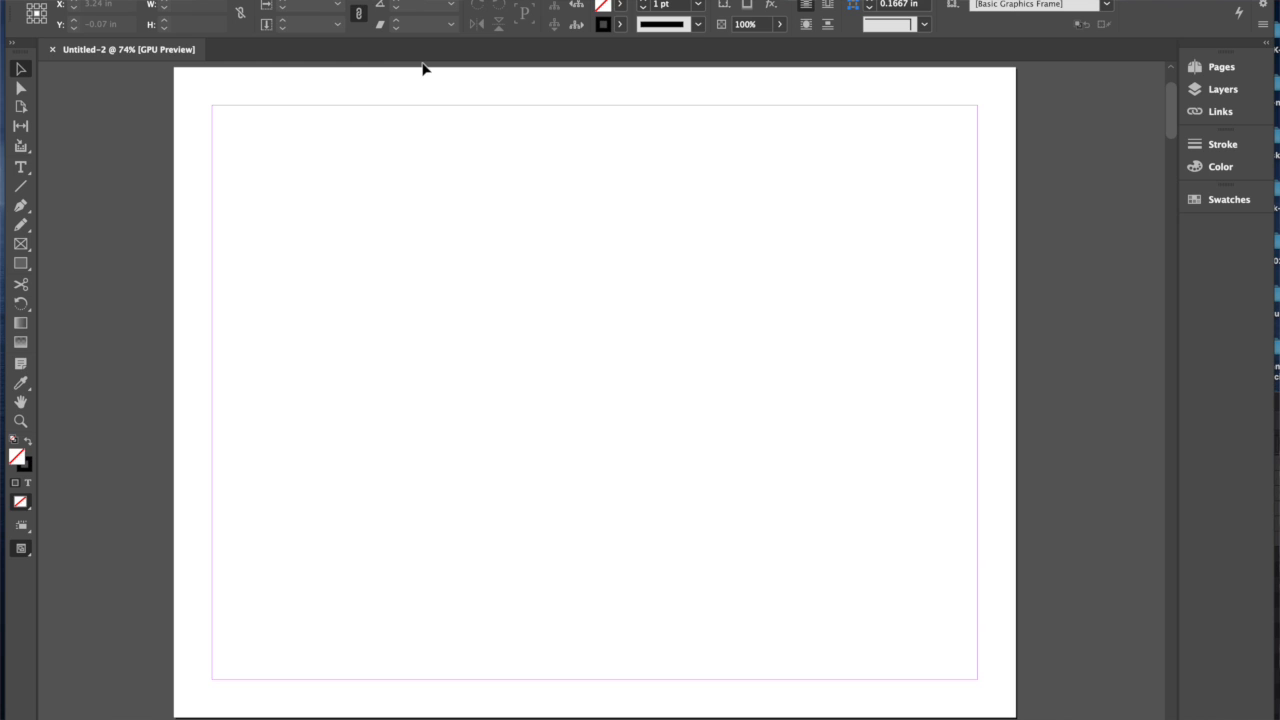
{"action": "key", "text": "super+r"}
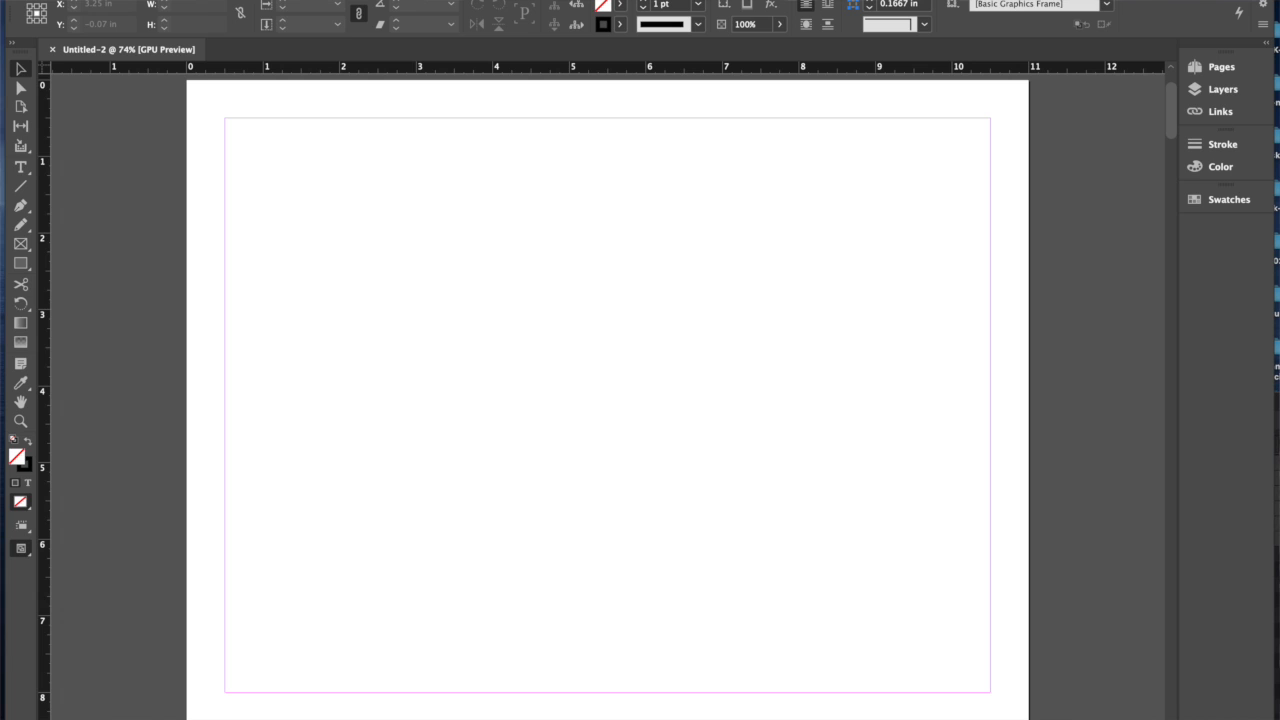
Save the document as VB-Counts-Guide in the VBCounts Logo folder in InDesign 2020 document format
{"action": "key", "text": "super+s"}
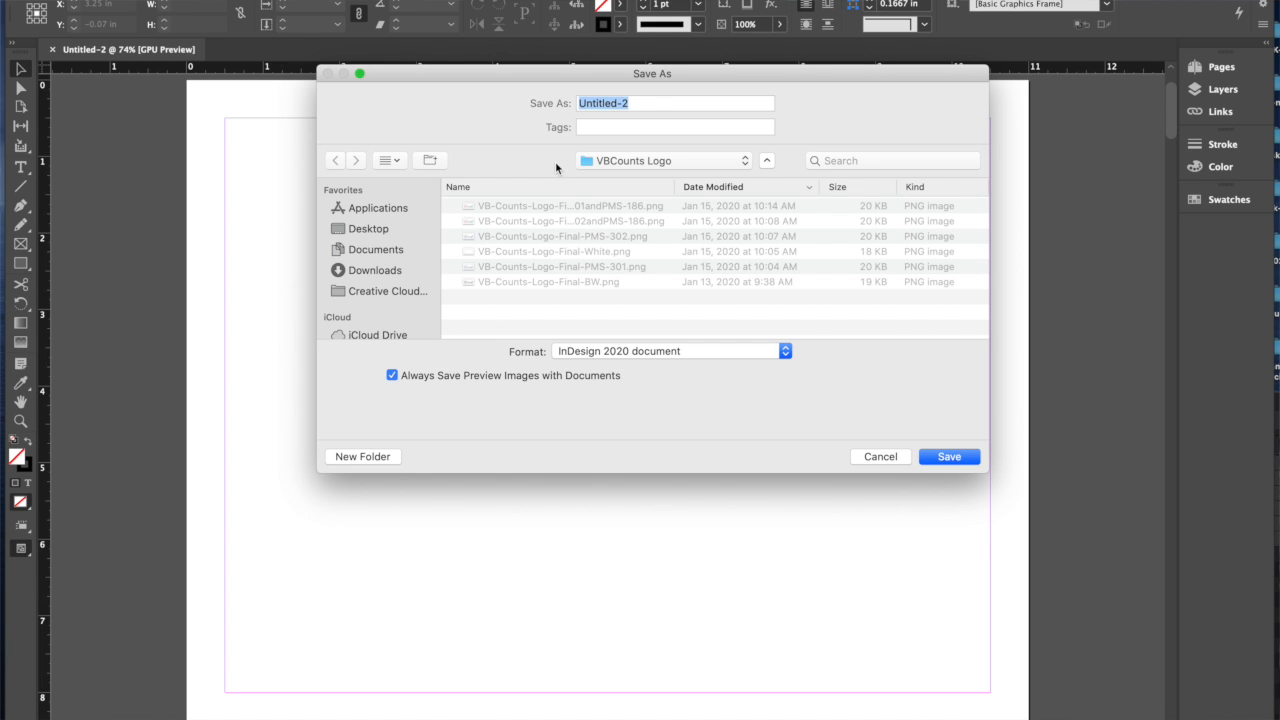
{"action": "type", "text": "VB-Counts-Guide"}
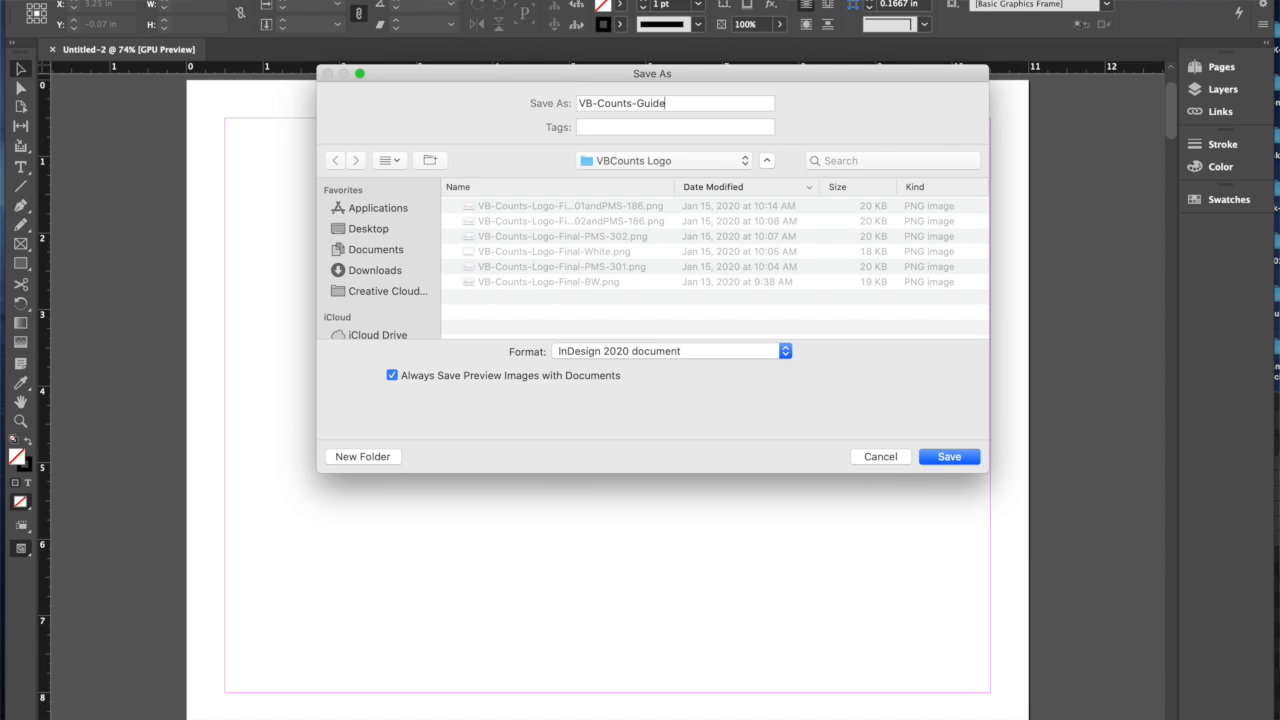
{"action": "key", "text": "Return"}
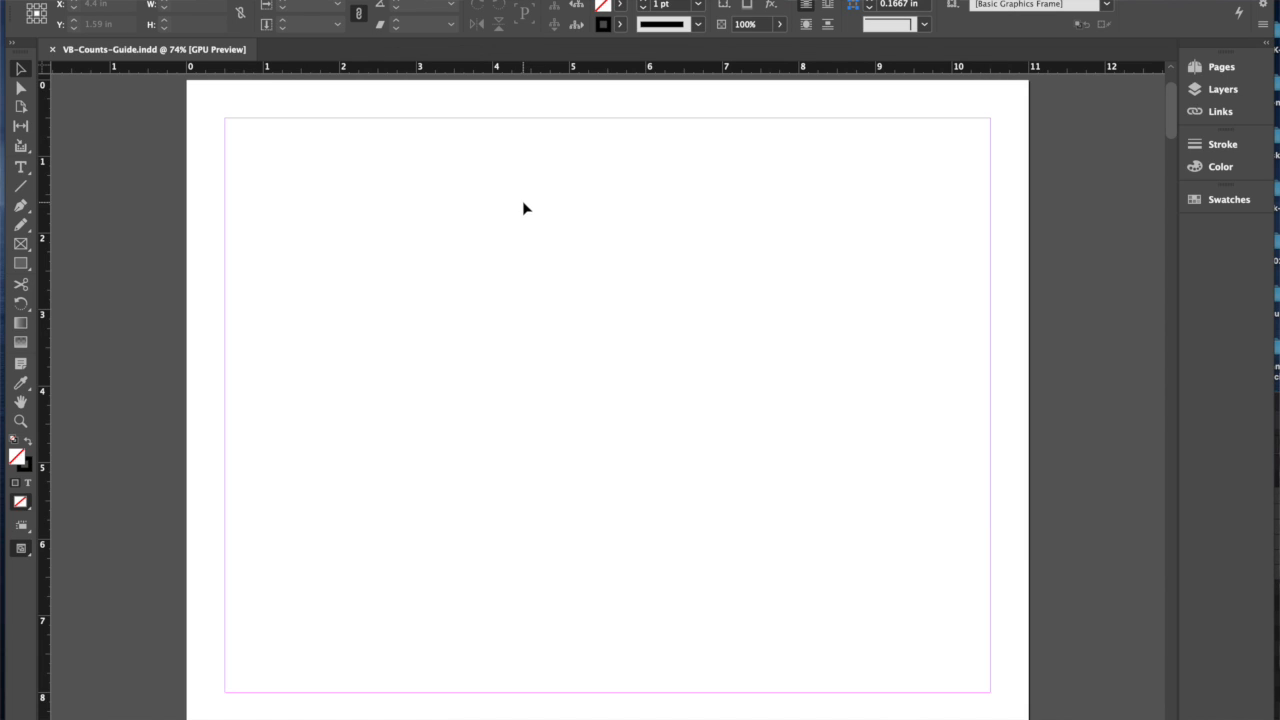
Place VB-Counts-Logo-Final-PMS-301andPMS-186.png on page 1 in a frame about 7.33 in wide and 3.63 in high
{"action": "left_click", "coordinate": [1210, 67]}
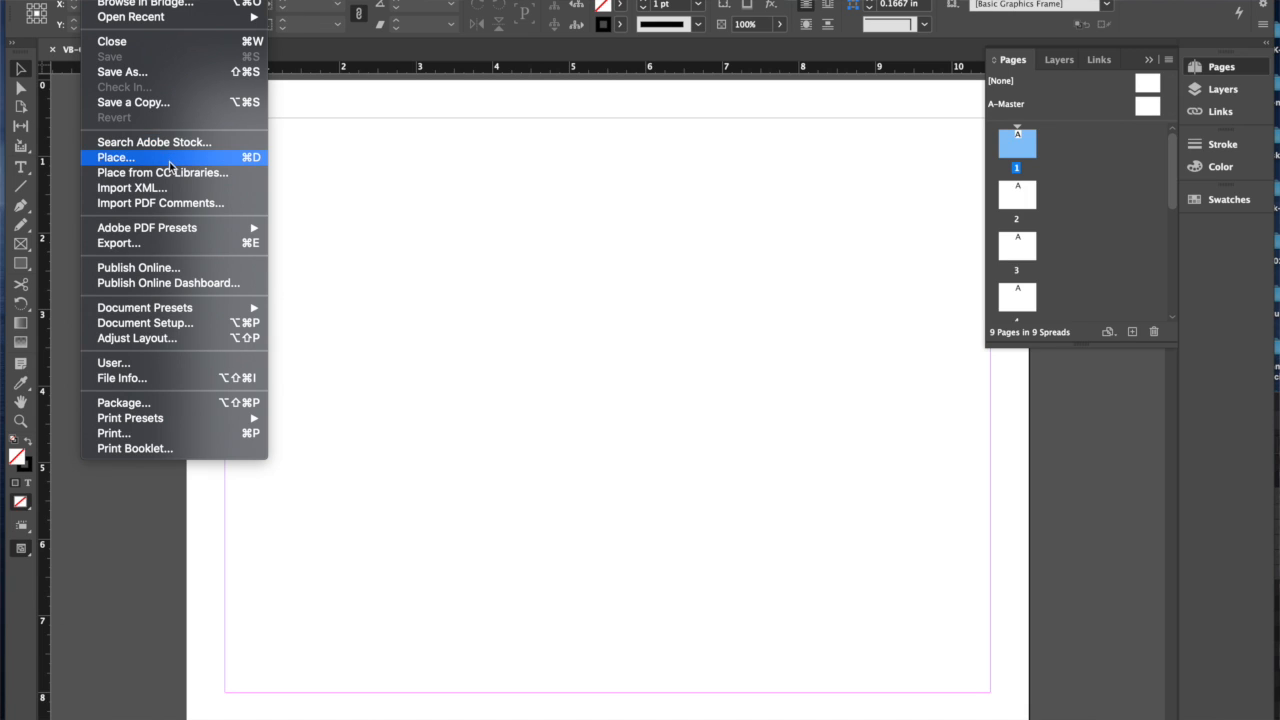
{"action": "left_click", "coordinate": [169, 163]}
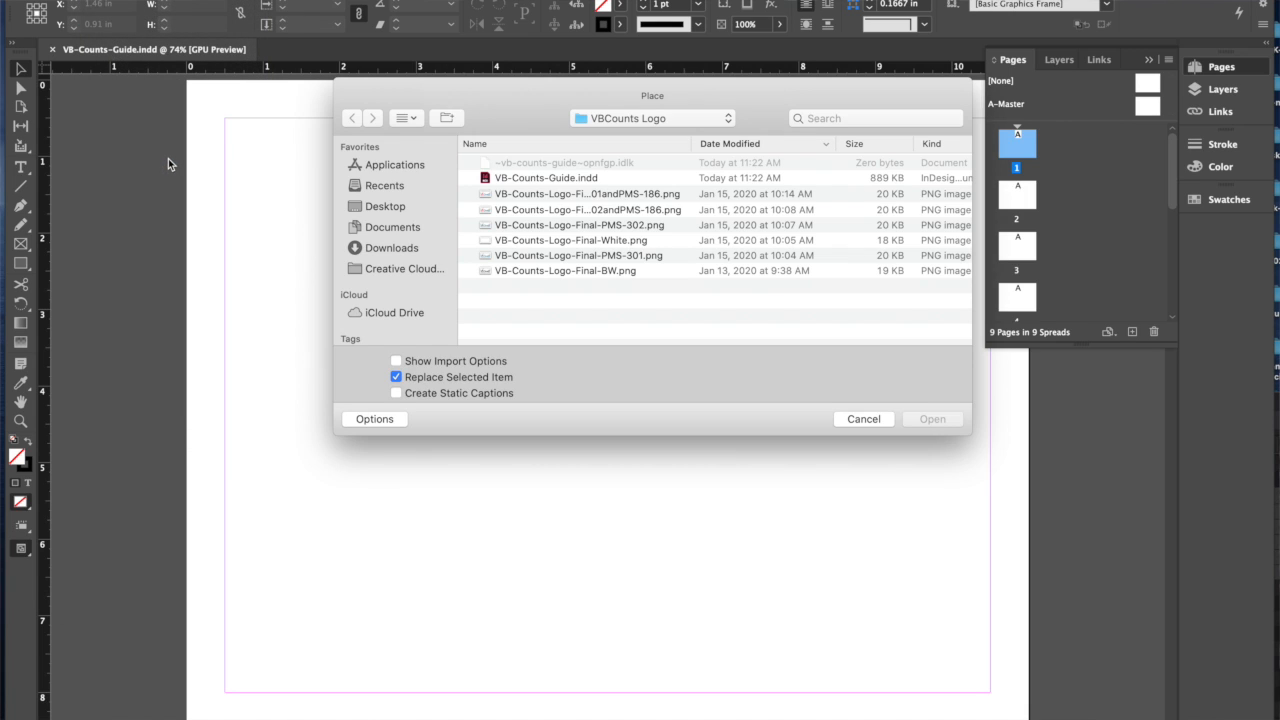
{"action": "left_click", "coordinate": [604, 197]}
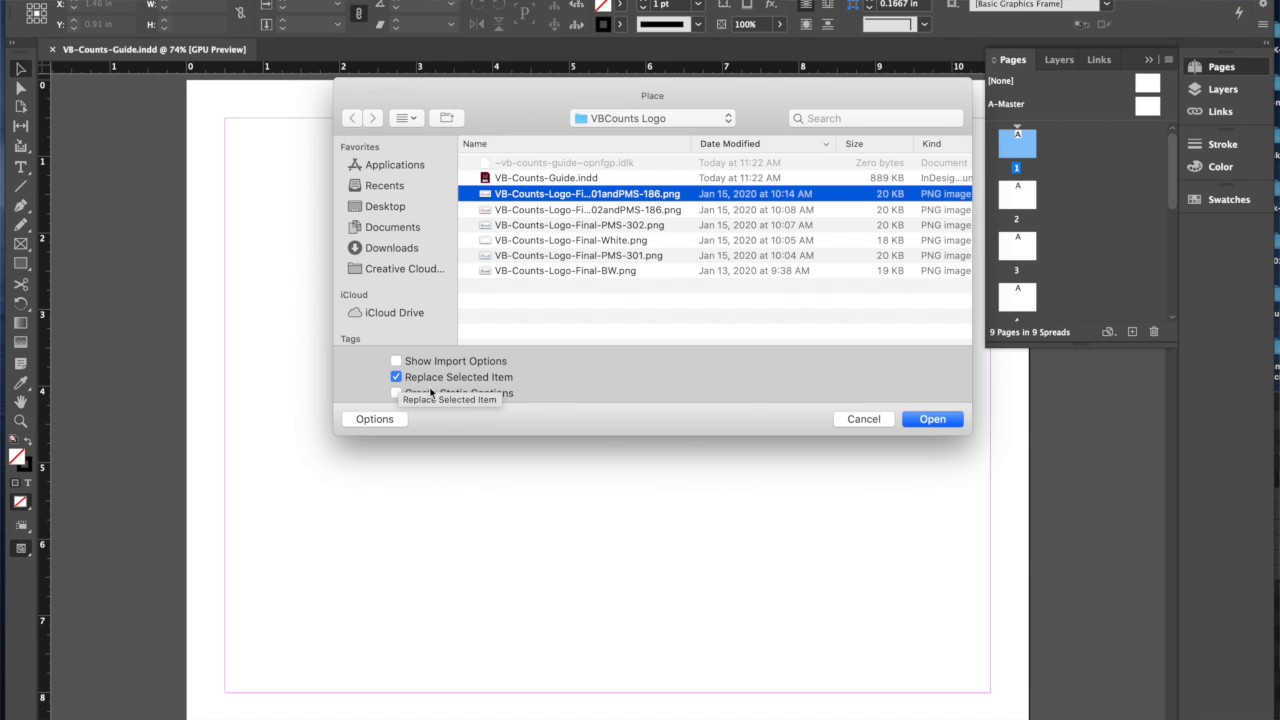
{"action": "left_click", "coordinate": [934, 421]}
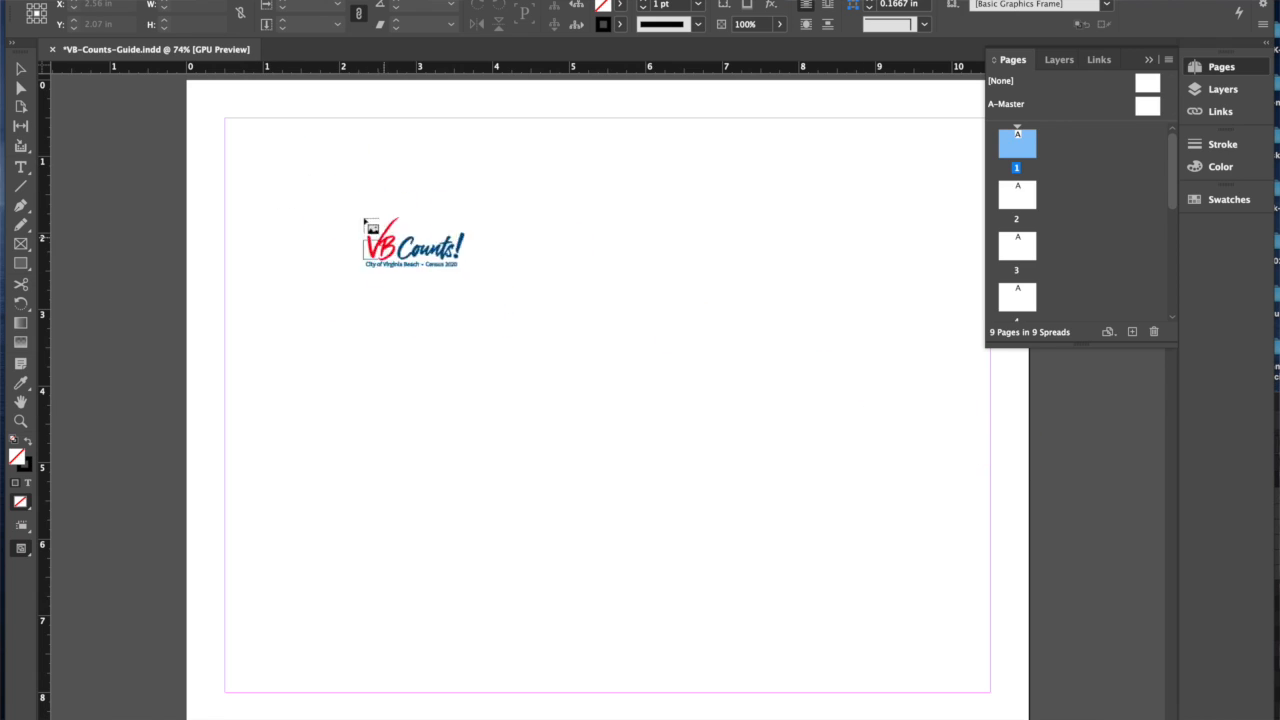
{"action": "left_click", "coordinate": [233, 124]}
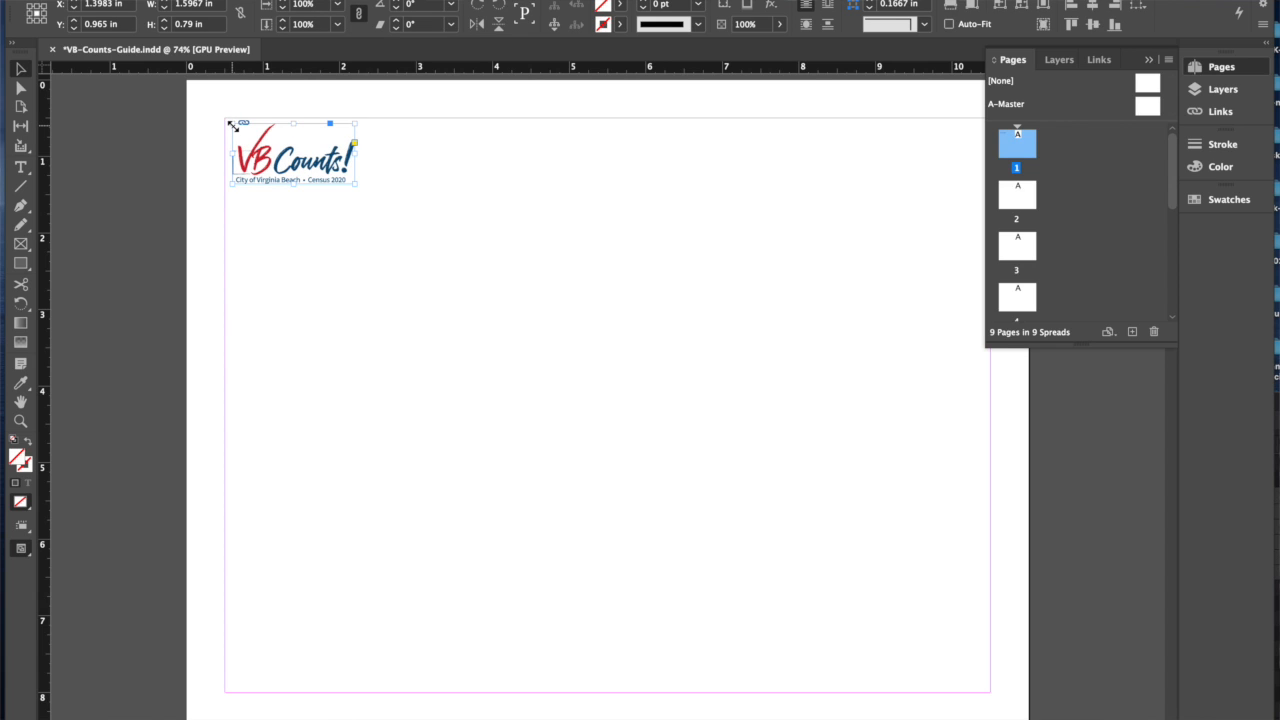
{"action": "key", "text": "super+z"}
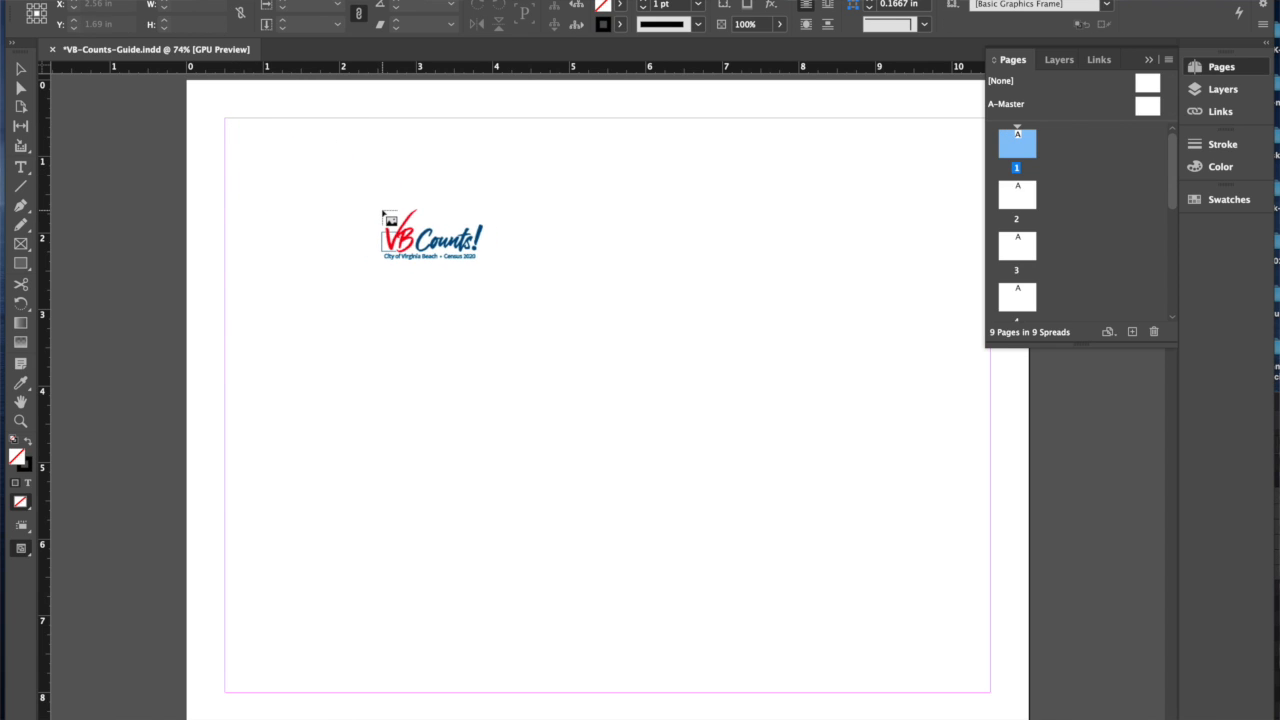
{"action": "left_click_drag", "start_coordinate": [334, 193], "coordinate": [905, 600]}
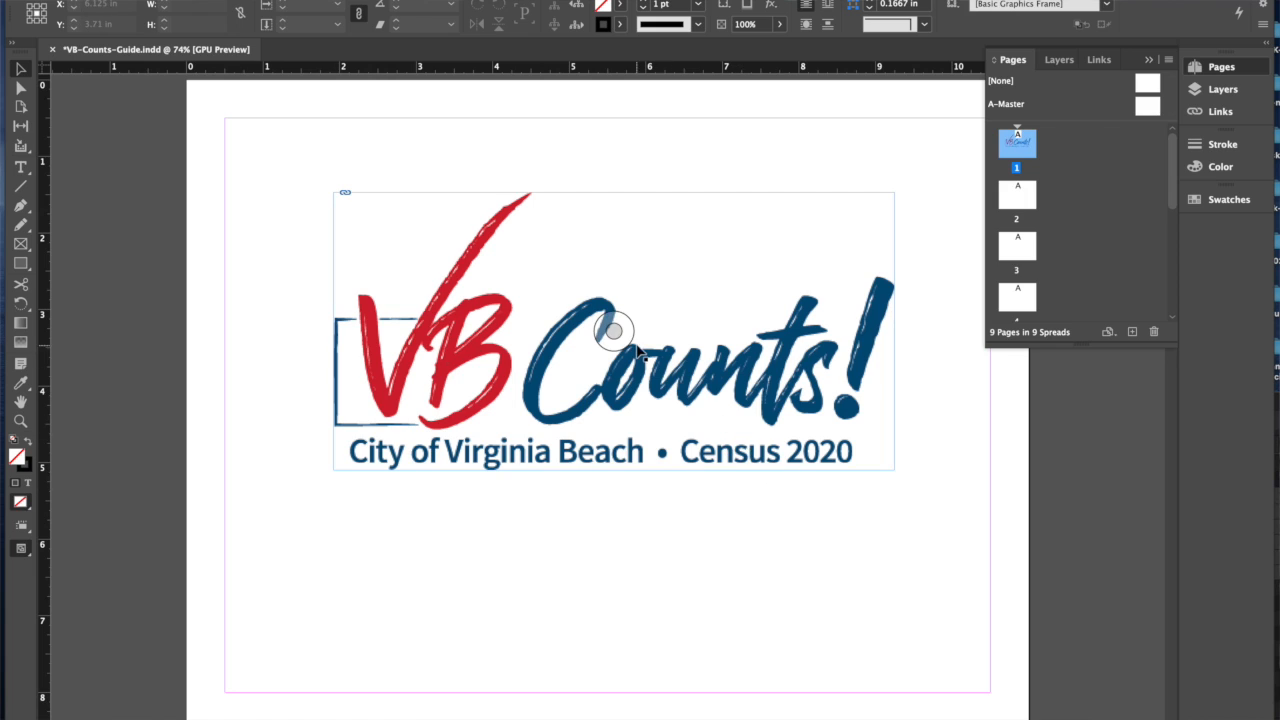
Shift the logo image inside its frame and restore its fit, and move the whole frame slightly up and to the left
{"action": "left_click_drag", "start_coordinate": [623, 329], "coordinate": [689, 445]}
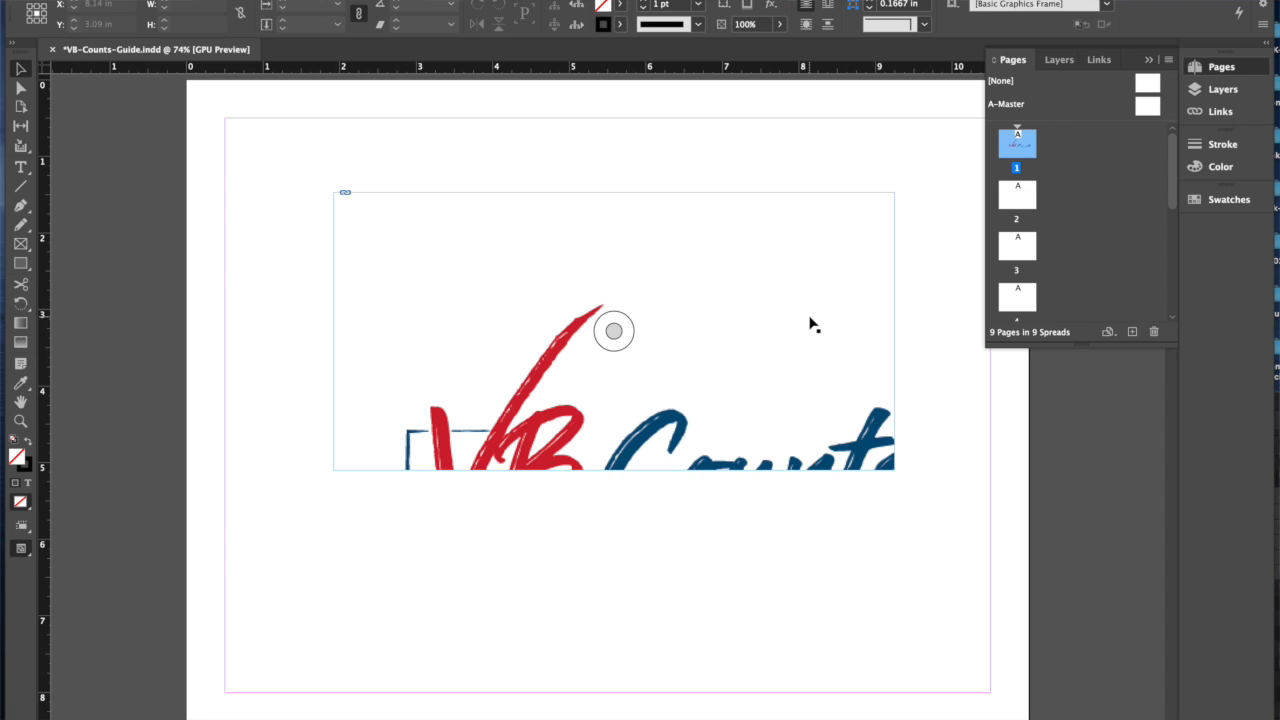
{"action": "key", "text": "super+alt+shift+e"}
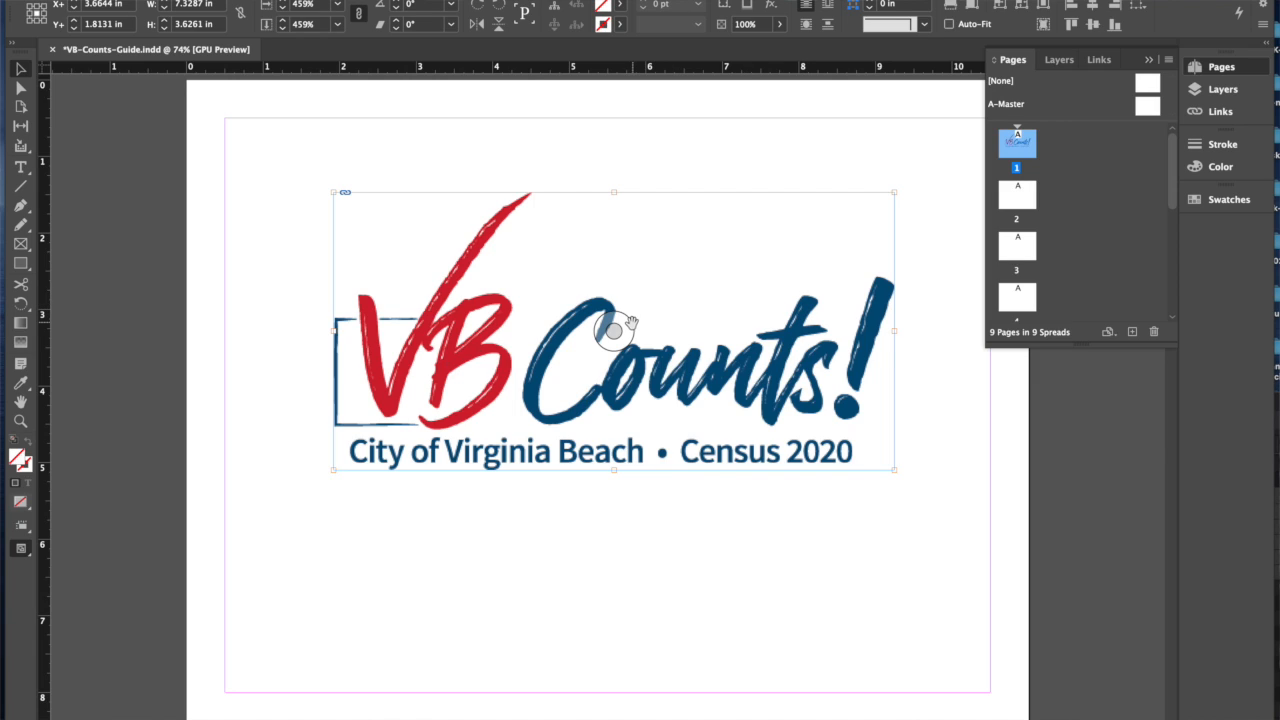
{"action": "left_click", "coordinate": [829, 163]}
{"action": "left_click_drag", "start_coordinate": [810, 287], "coordinate": [782, 286]}
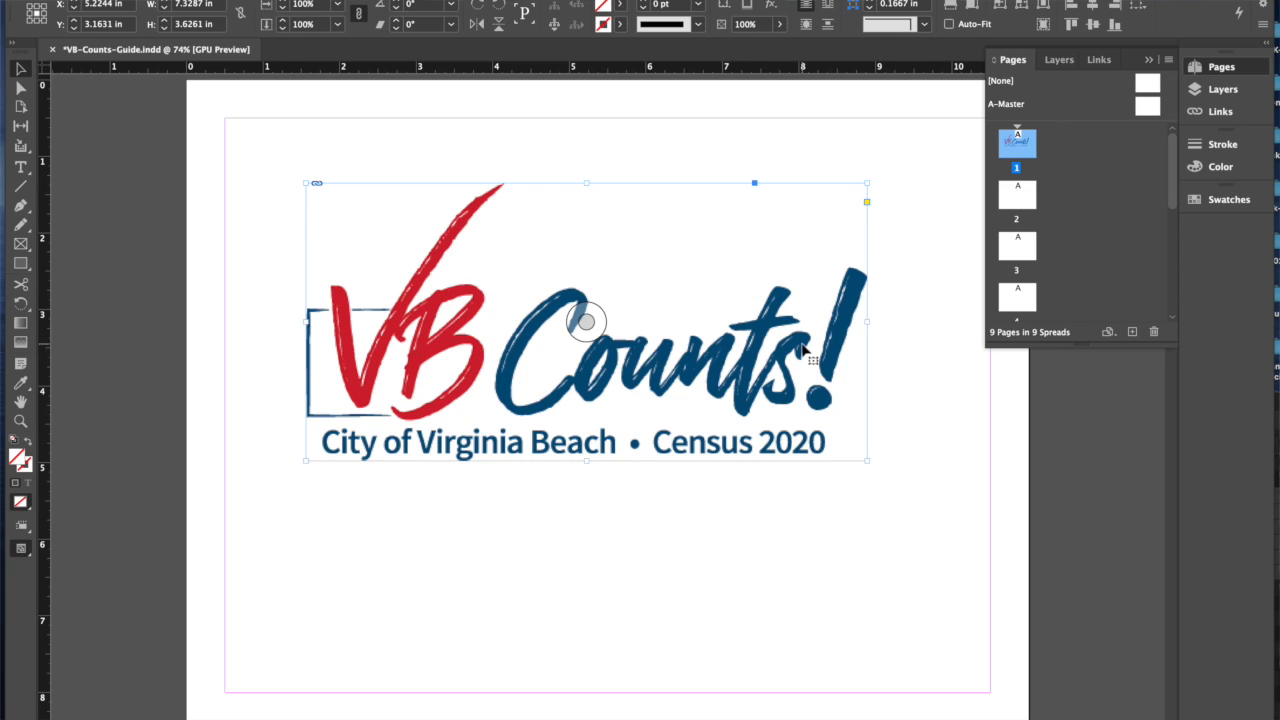
Try scaling the logo down to about 3.58 in wide and cropping its frame to about 4.28 in wide, undoing each attempt
{"action": "left_click_drag", "start_coordinate": [868, 462], "coordinate": [580, 279]}
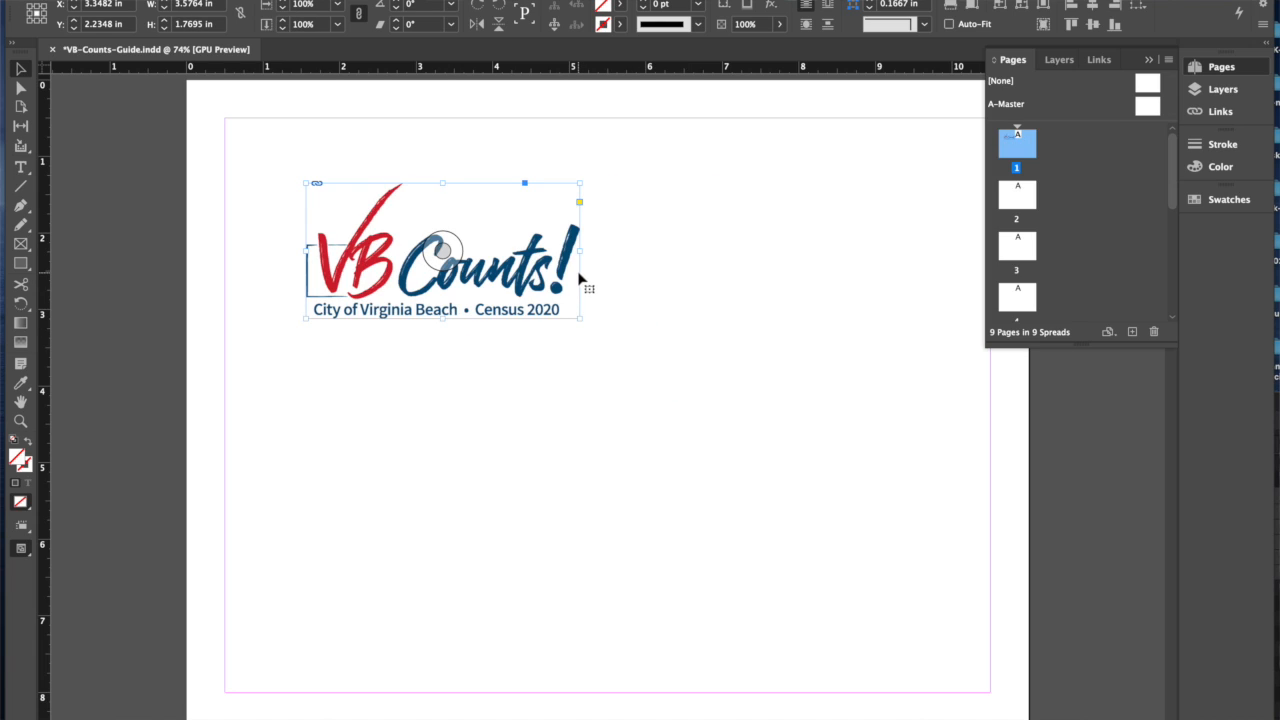
{"action": "key", "text": "super+z"}
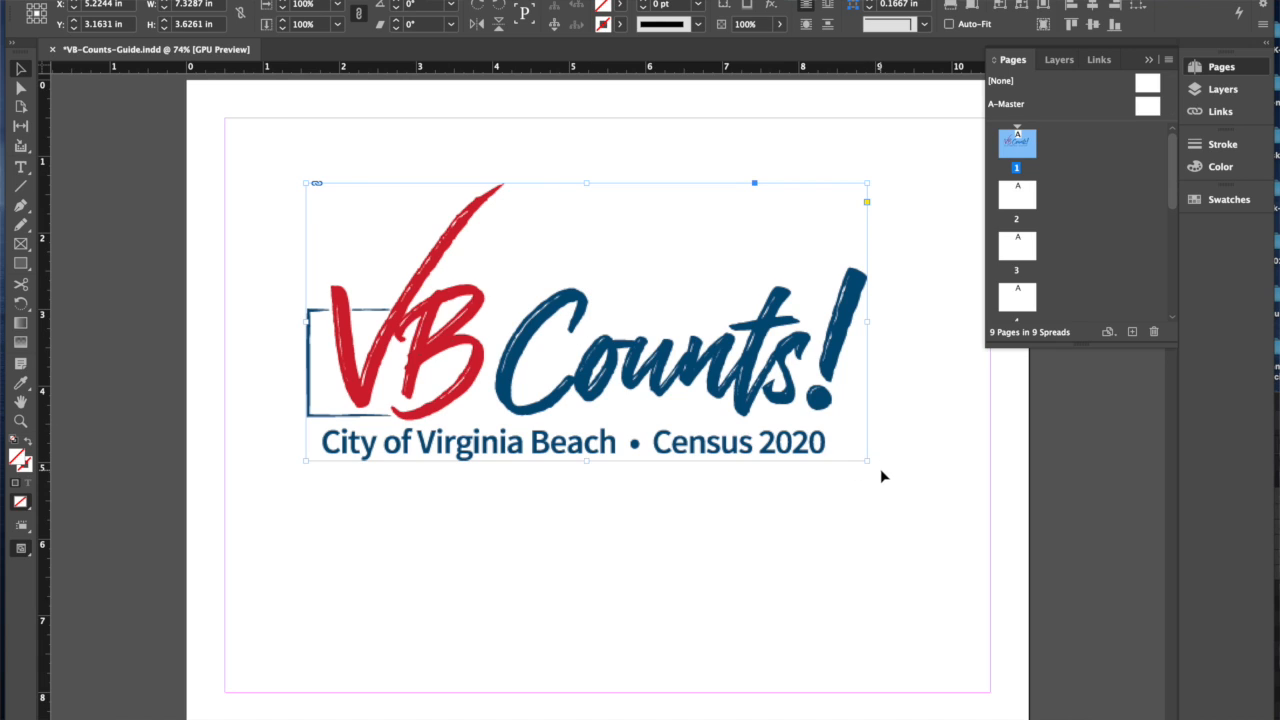
{"action": "left_click_drag", "start_coordinate": [867, 461], "coordinate": [634, 340]}
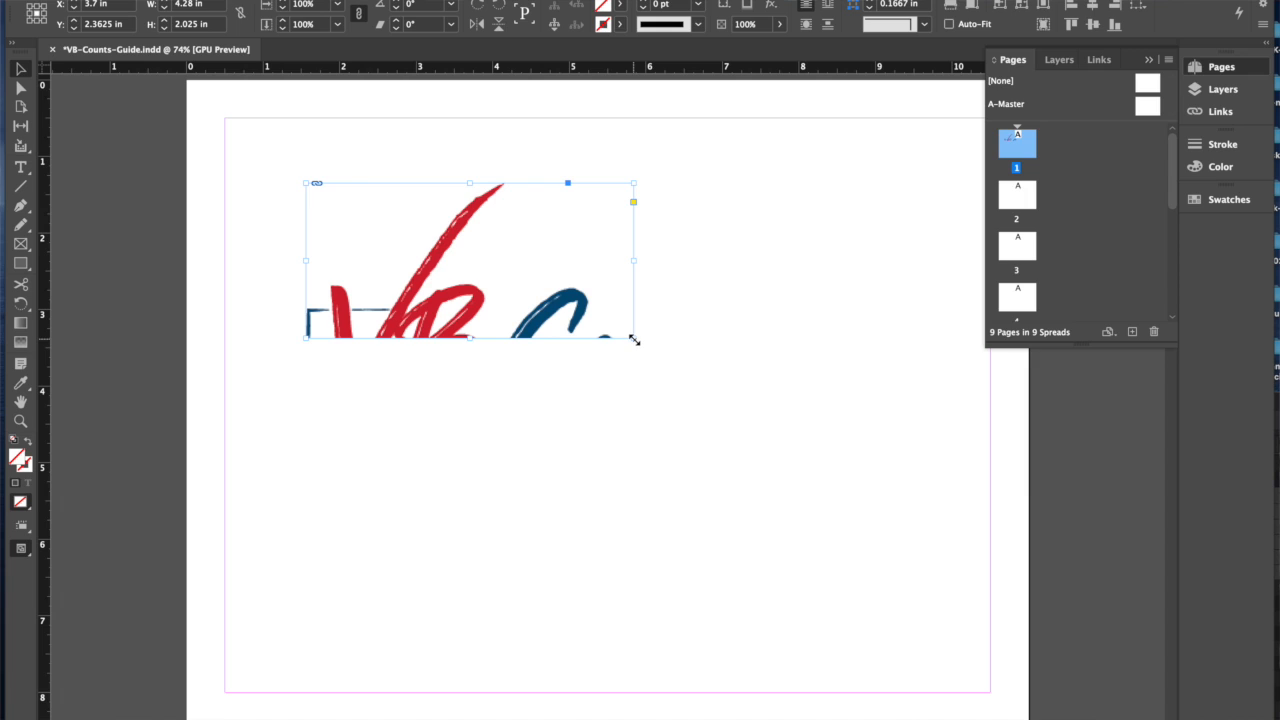
{"action": "left_click_drag", "start_coordinate": [634, 340], "coordinate": [778, 444]}
{"action": "key", "text": "super+z"}
{"action": "key", "text": "super+z"}
Move the full-size logo on page 1 to about X 5.32 in, Y 3.88 in
{"action": "left_click_drag", "start_coordinate": [690, 380], "coordinate": [729, 414]}
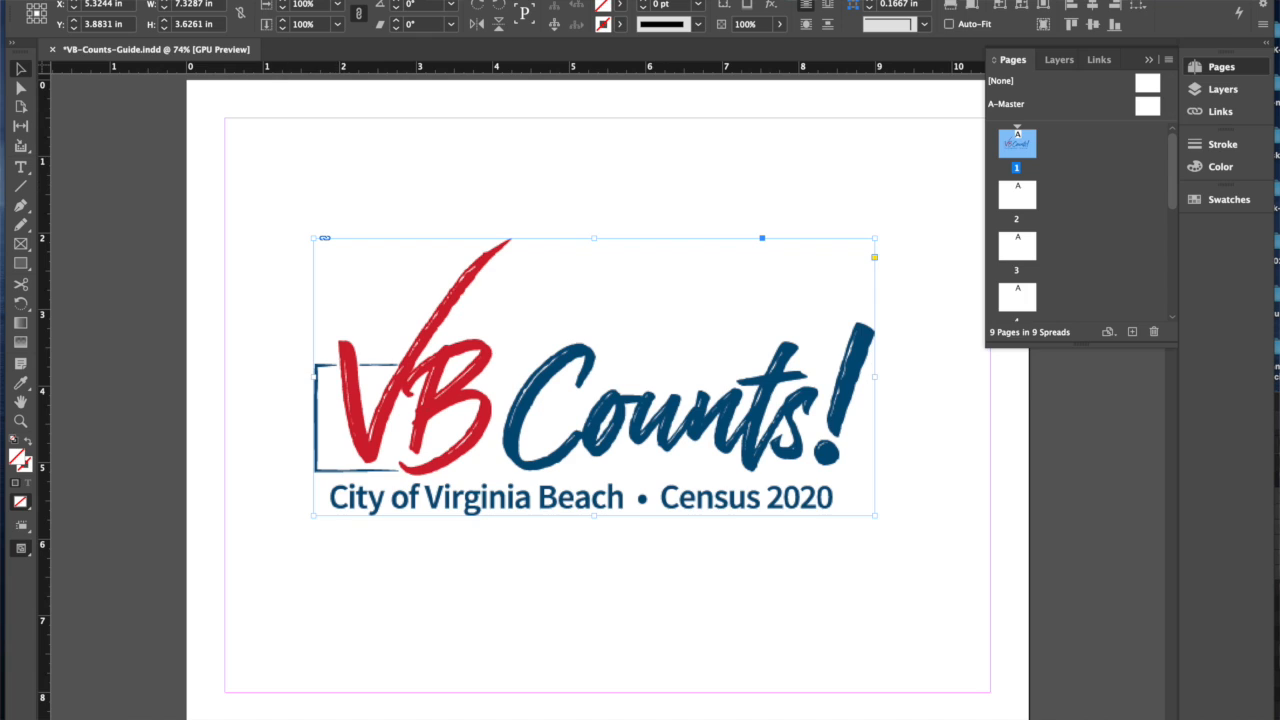
Try replacing the selected page 1 logo with VB-Counts-Logo-Final-PMS-302.png and moving it up and to the left
{"action": "key", "text": "super+d"}
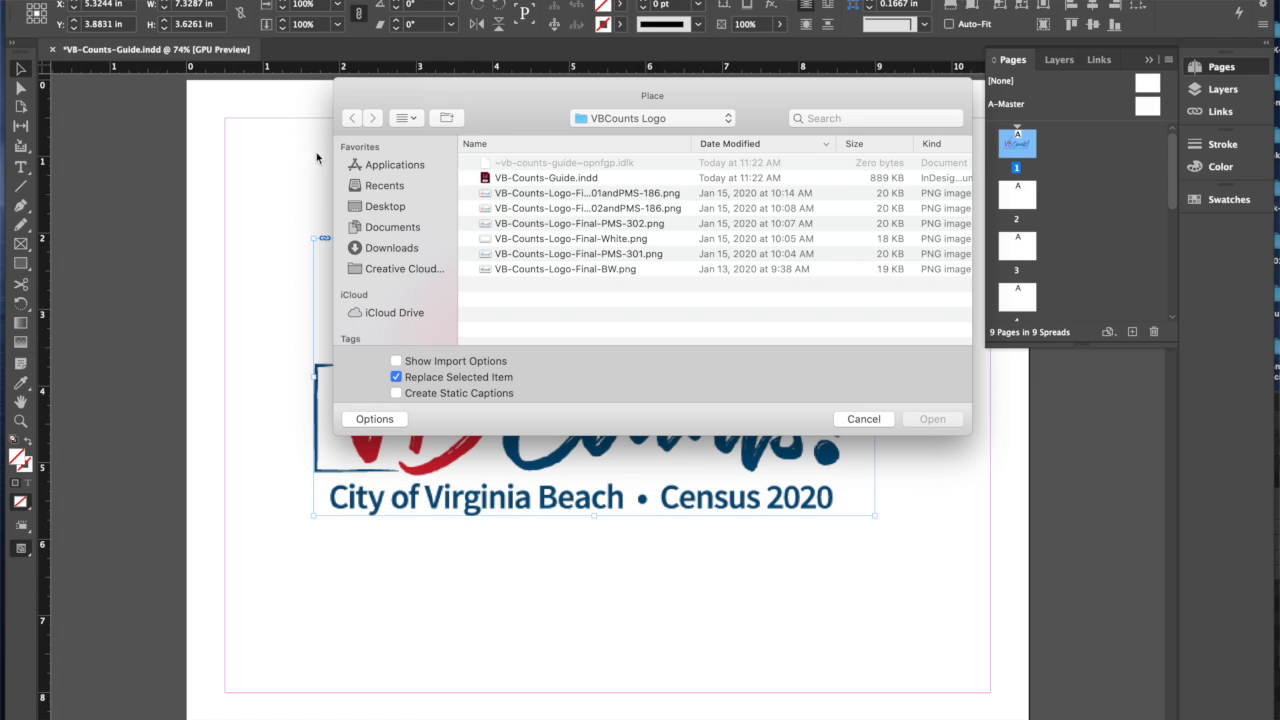
{"action": "left_click", "coordinate": [651, 224]}
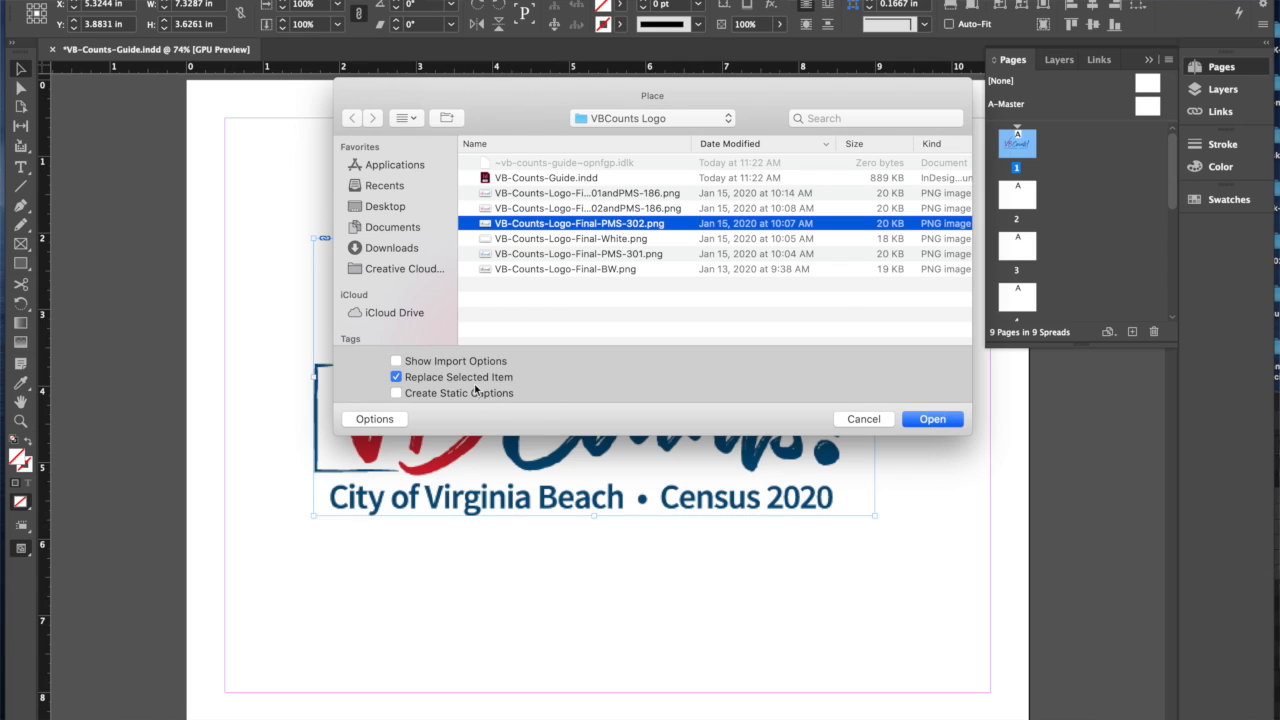
{"action": "left_click", "coordinate": [933, 419]}
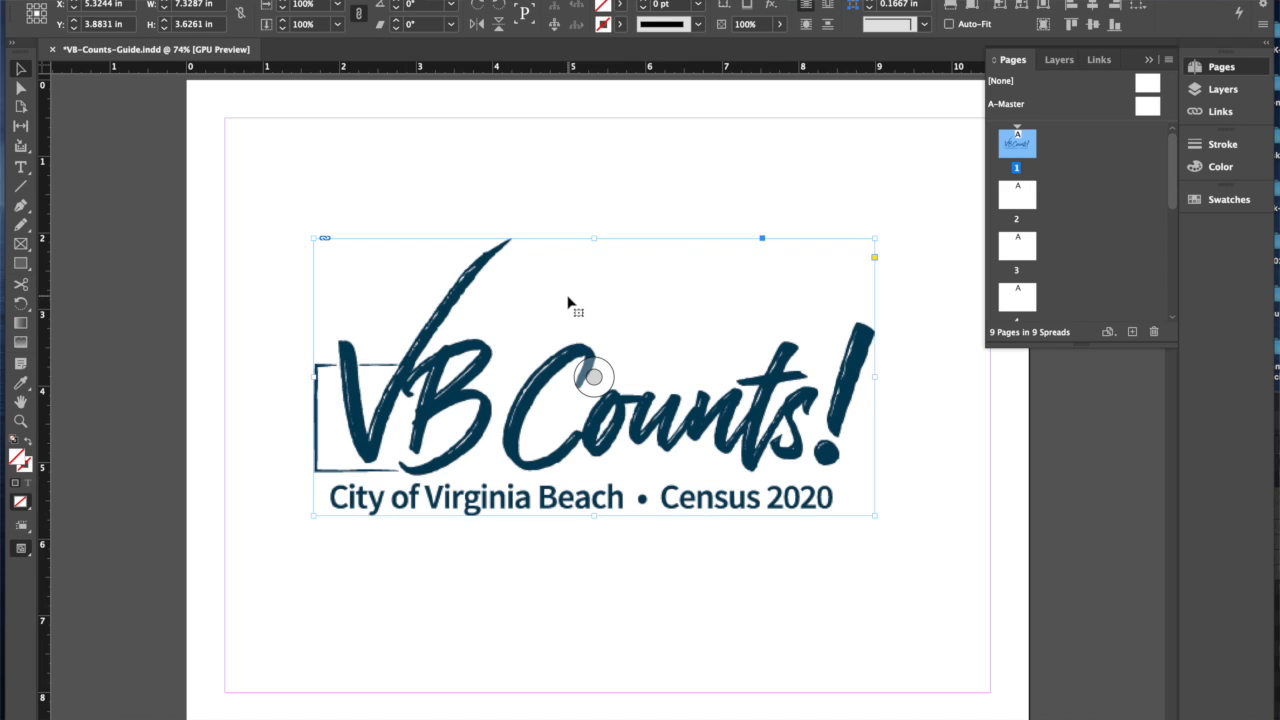
{"action": "left_click_drag", "start_coordinate": [568, 302], "coordinate": [379, 141]}
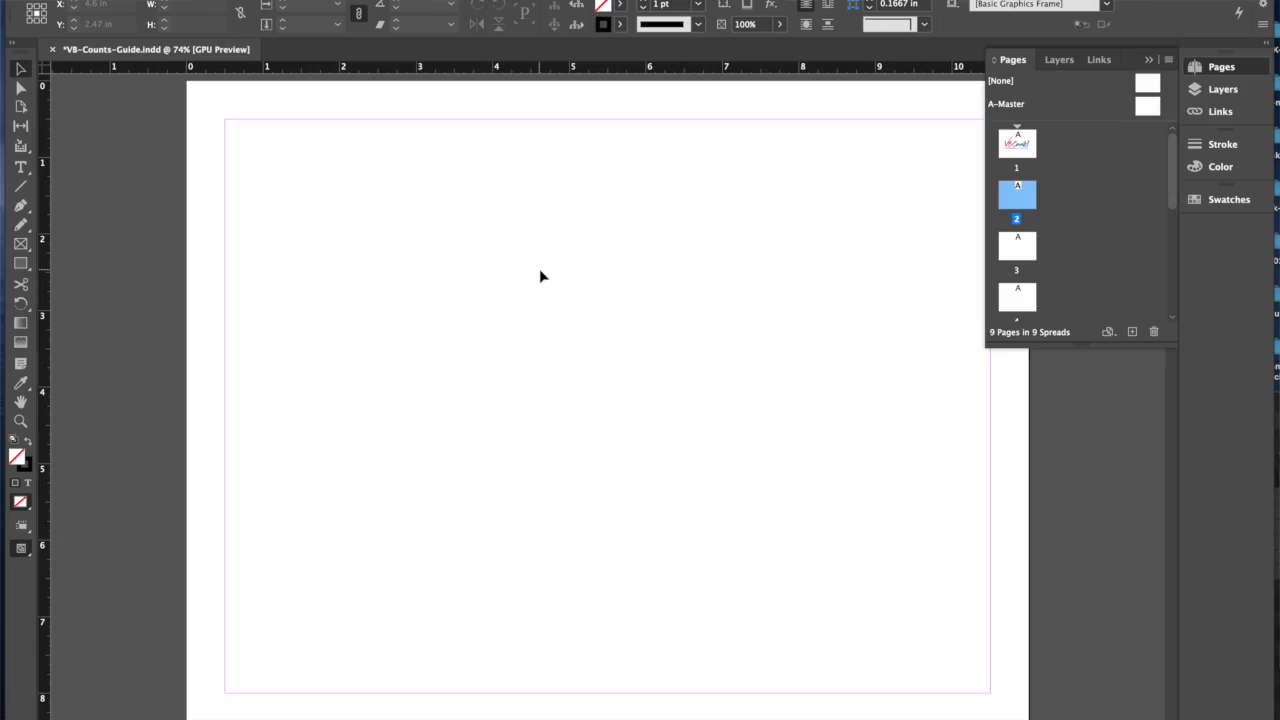
Place VB-Counts-Logo-Final-PMS-302andPMS-186.png on page 2 in a frame about 6.62 by 4.16 in, and move it against the left margin
{"action": "key", "text": "super+d"}
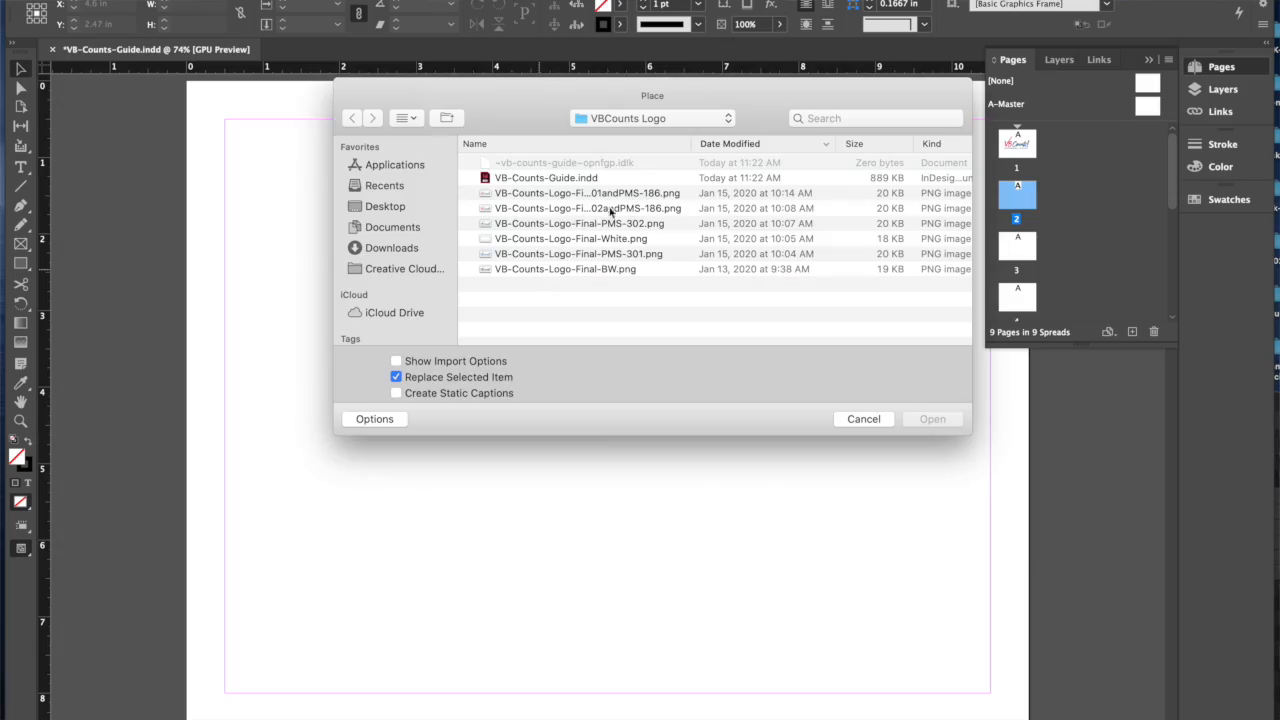
{"action": "left_click_drag", "start_coordinate": [692, 146], "coordinate": [761, 140]}
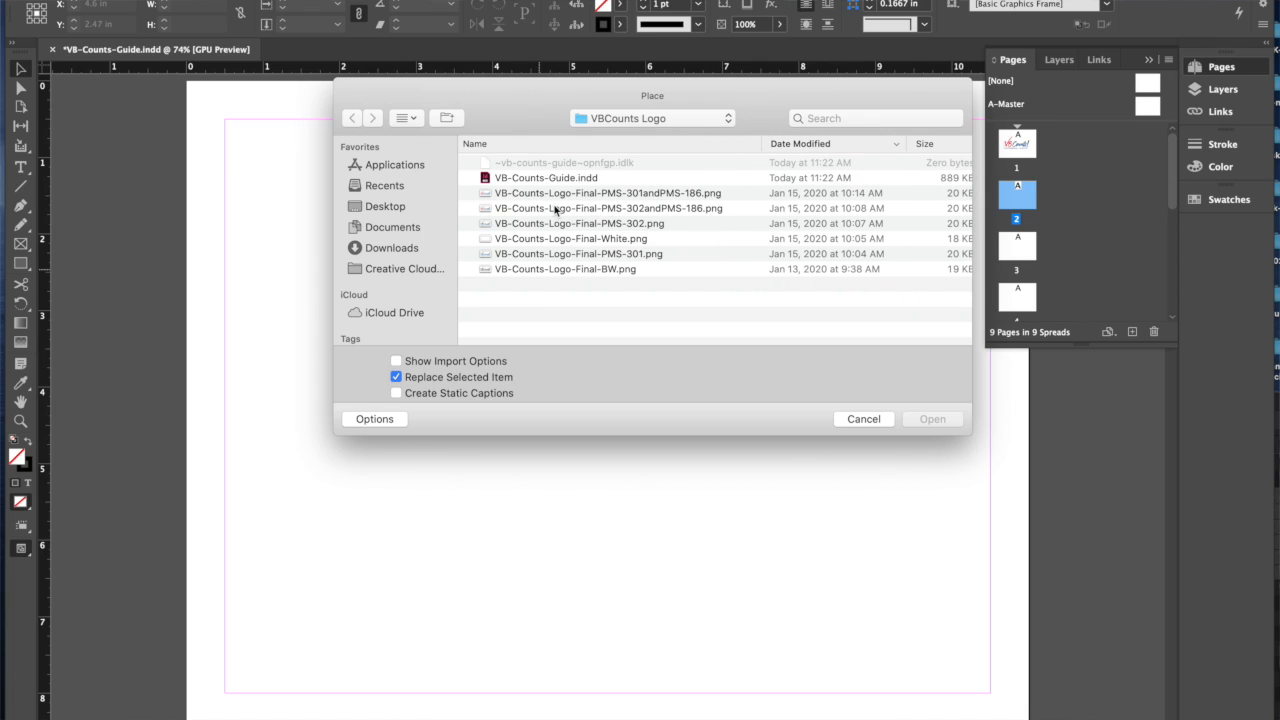
{"action": "left_click", "coordinate": [683, 211]}
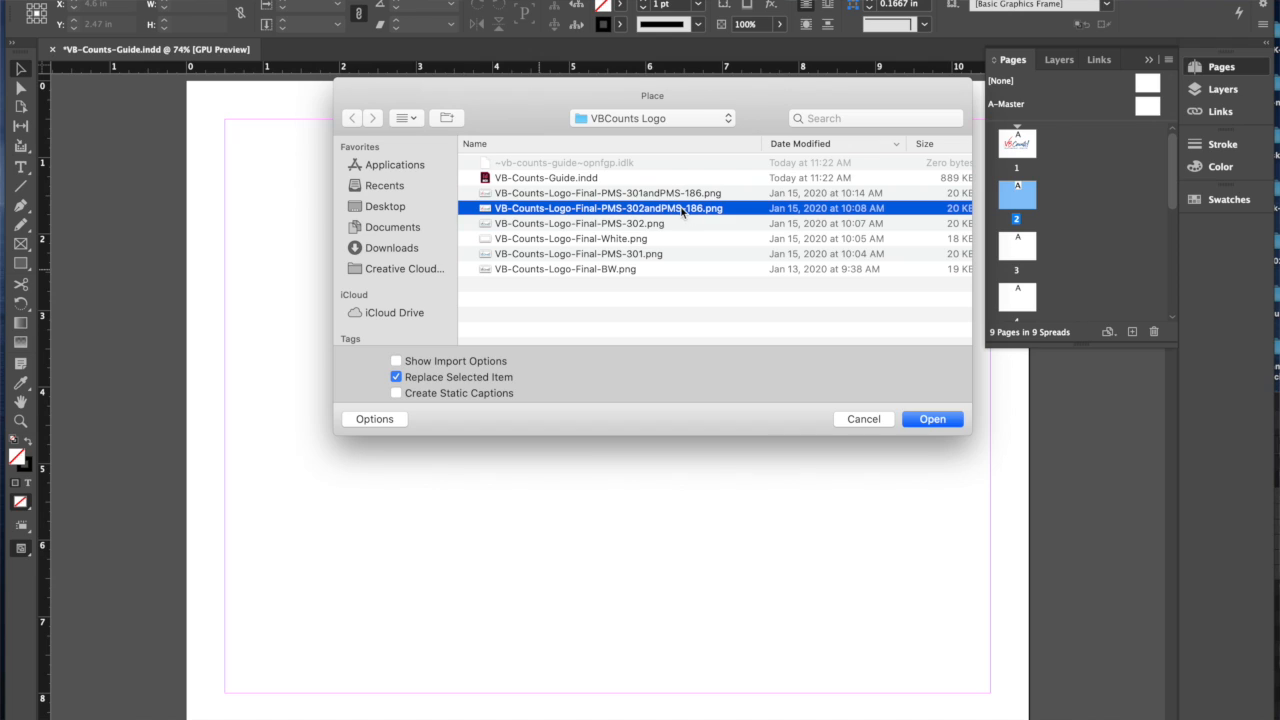
{"action": "left_click", "coordinate": [932, 419]}
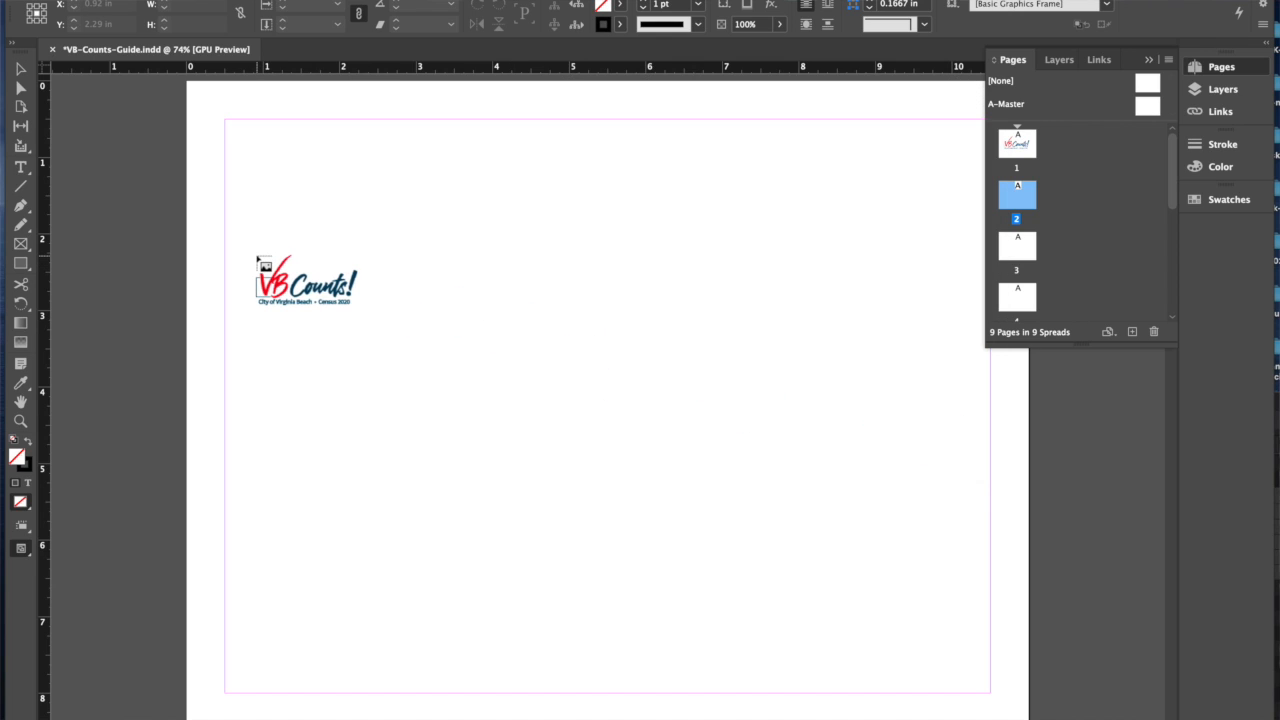
{"action": "left_click_drag", "start_coordinate": [257, 257], "coordinate": [764, 574]}
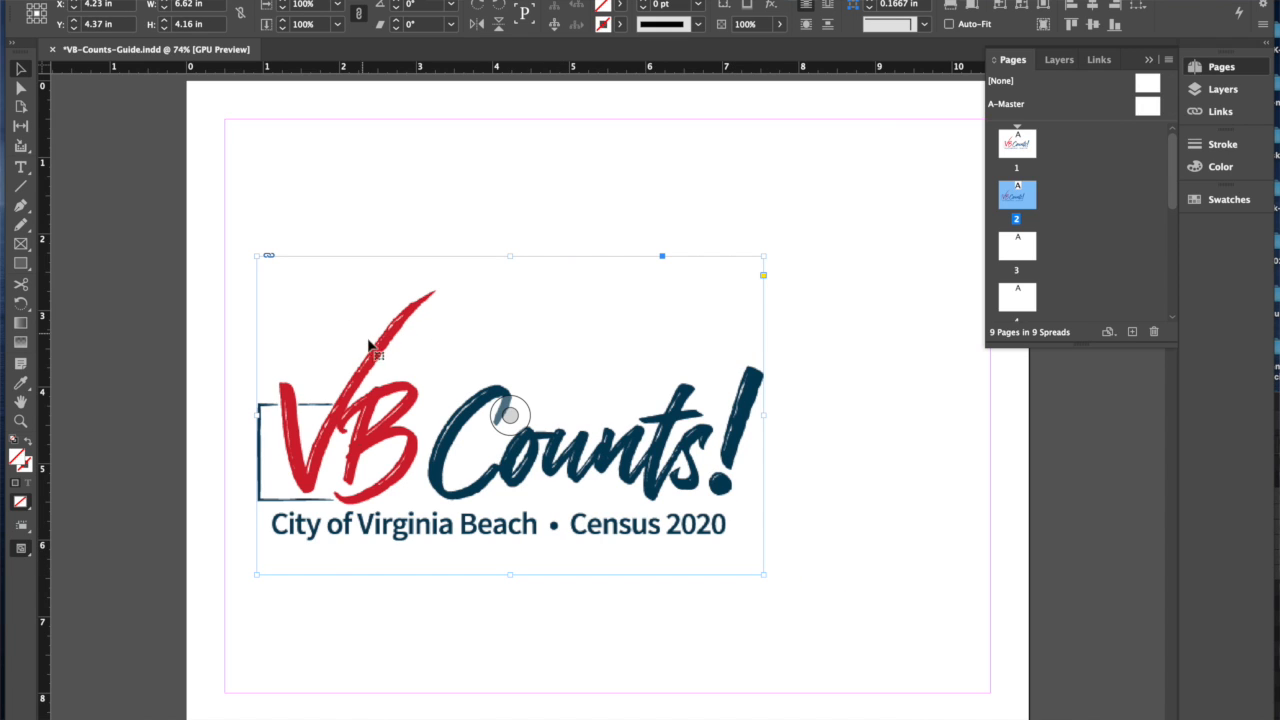
{"action": "left_click_drag", "start_coordinate": [378, 357], "coordinate": [347, 306]}
{"action": "left_click", "coordinate": [423, 130]}
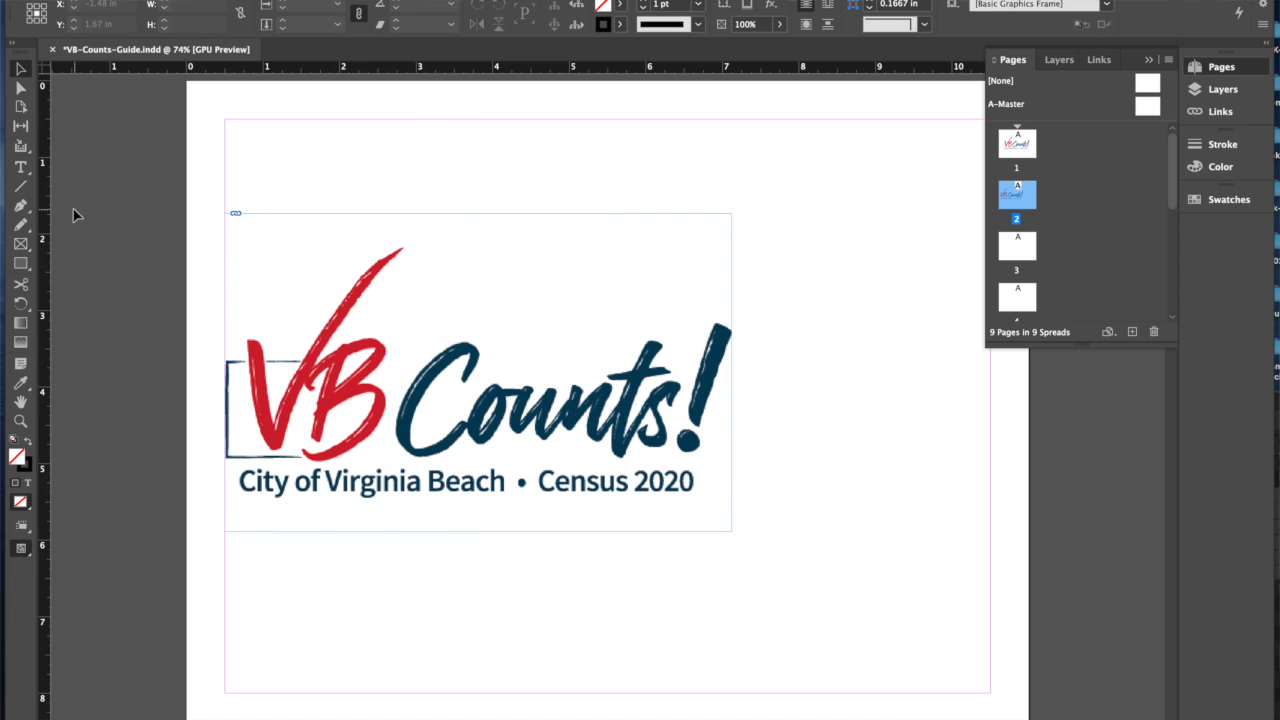
Draw a square about 1.015 in wide beside the logo on page 2, centred at about X 8.03 in, Y 3.38 in
{"action": "left_click", "coordinate": [24, 263]}
{"action": "left_click_drag", "start_coordinate": [762, 300], "coordinate": [840, 378]}
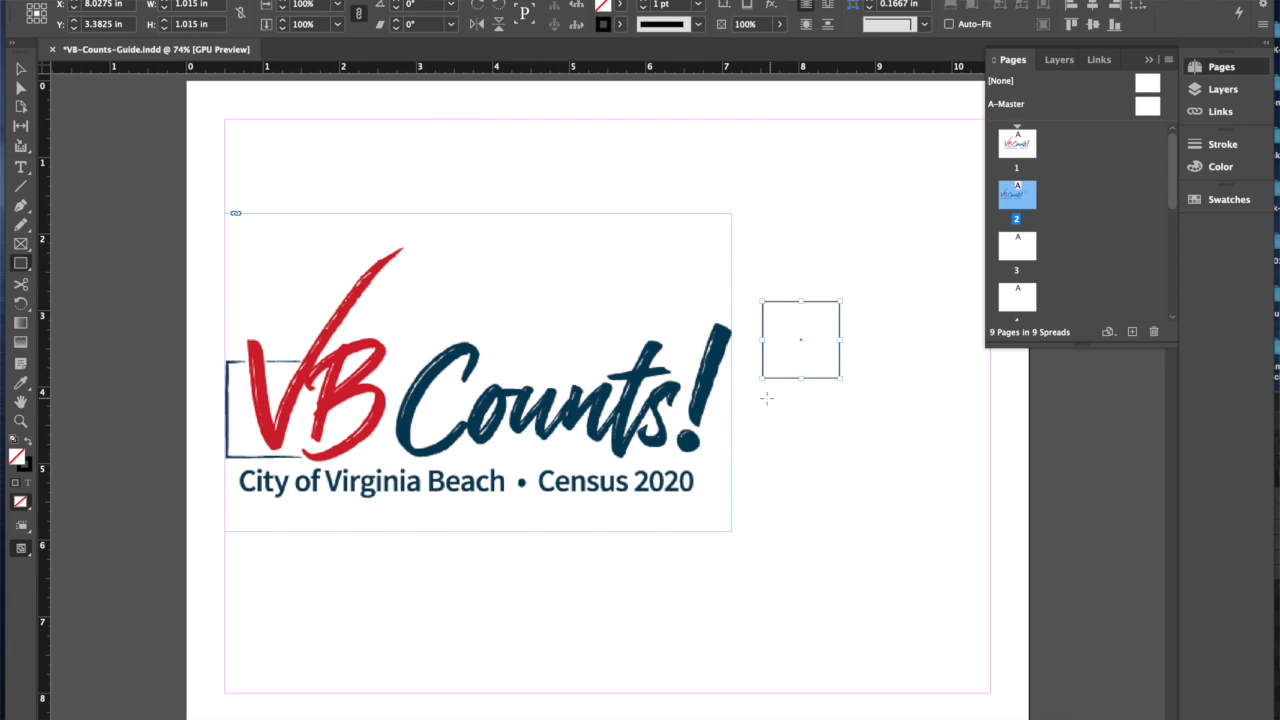
{"action": "key", "text": "v"}
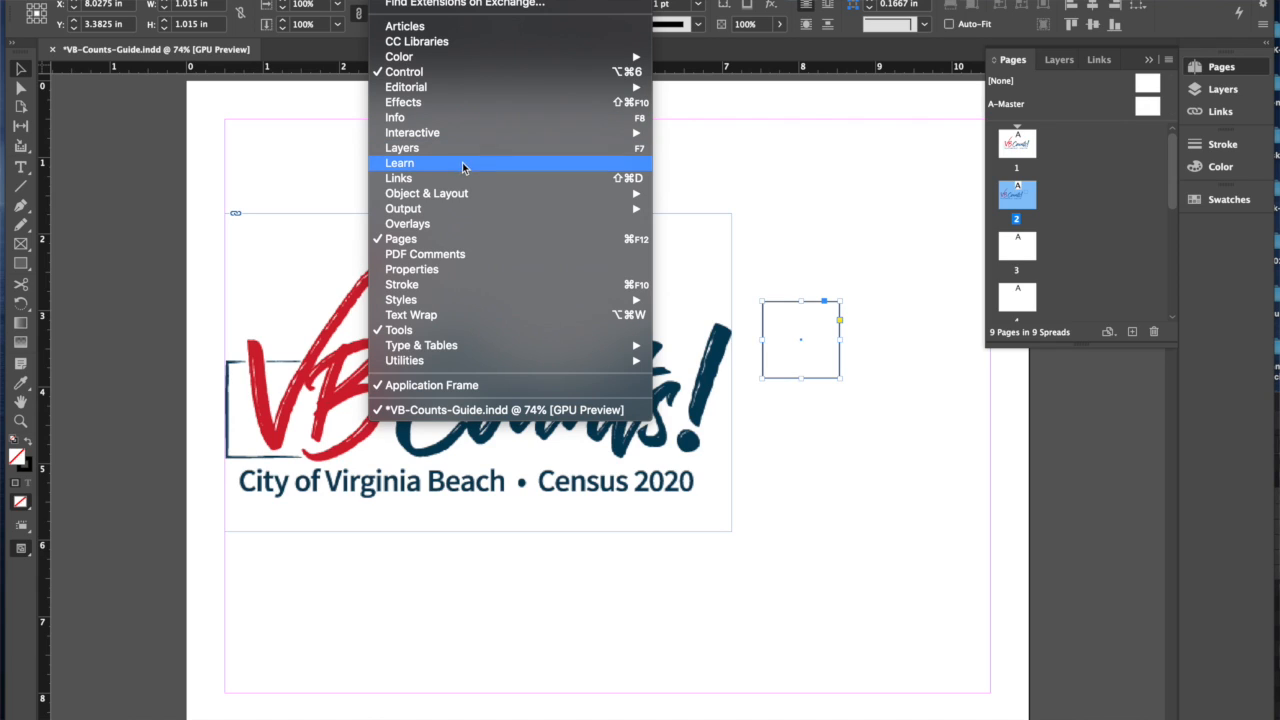
Display the document's colour swatches
{"action": "mouse_move", "coordinate": [505, 199]}
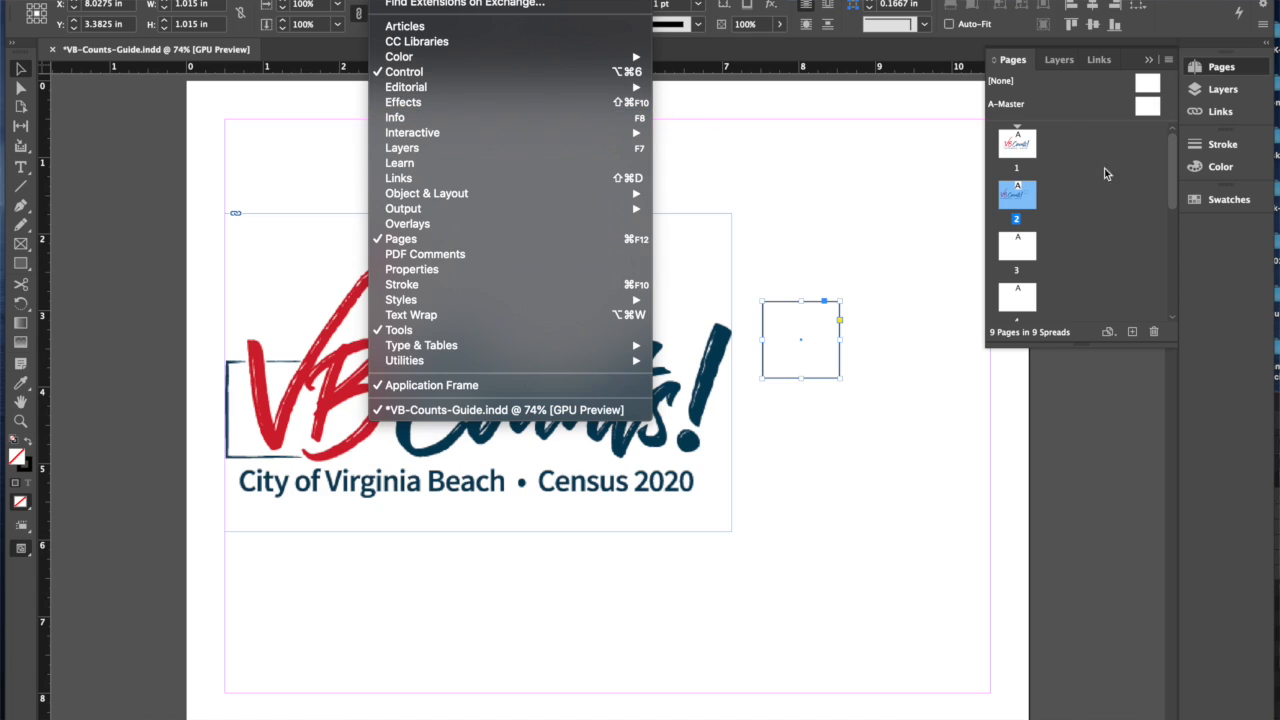
{"action": "left_click", "coordinate": [857, 164]}
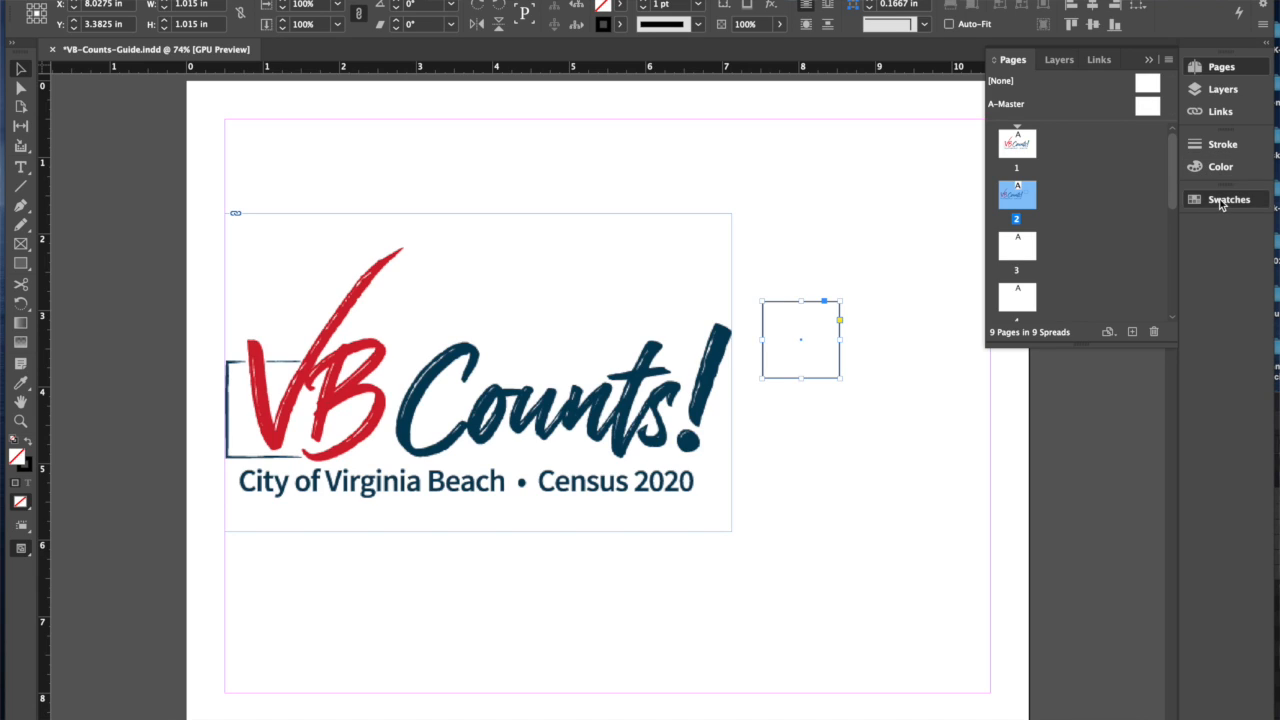
{"action": "left_click", "coordinate": [1222, 200]}
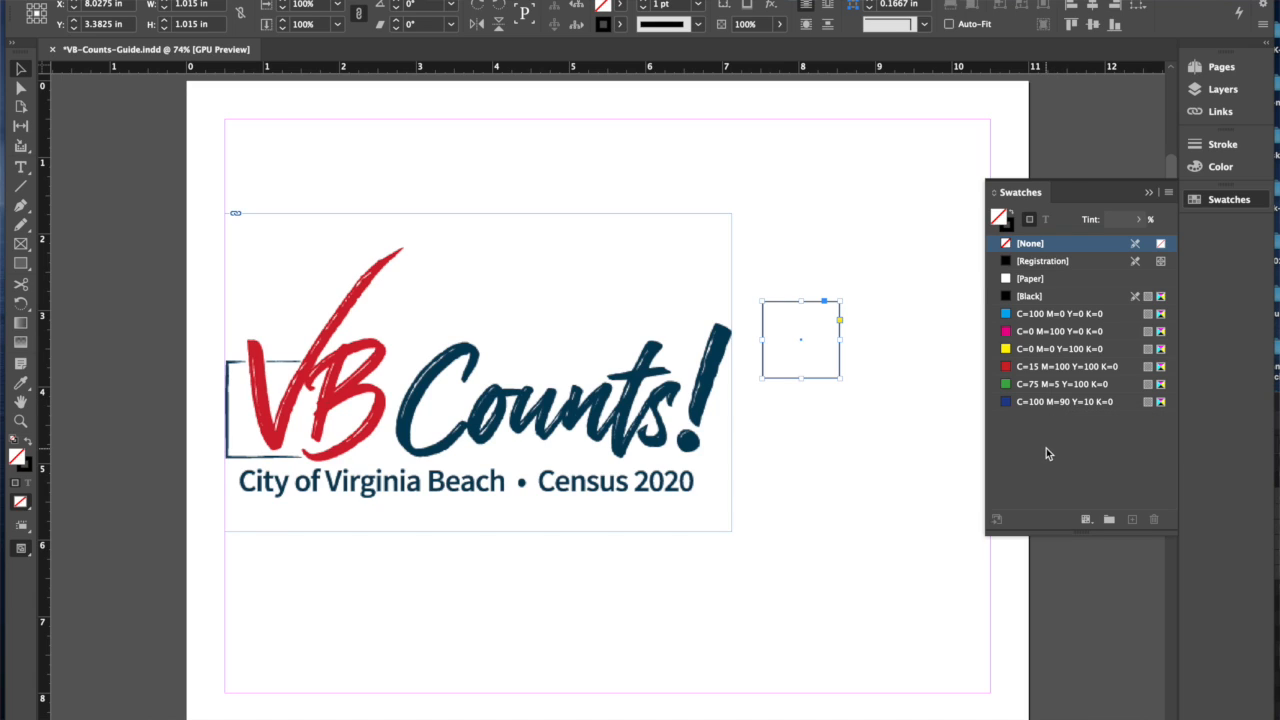
{"action": "left_click", "coordinate": [770, 246]}
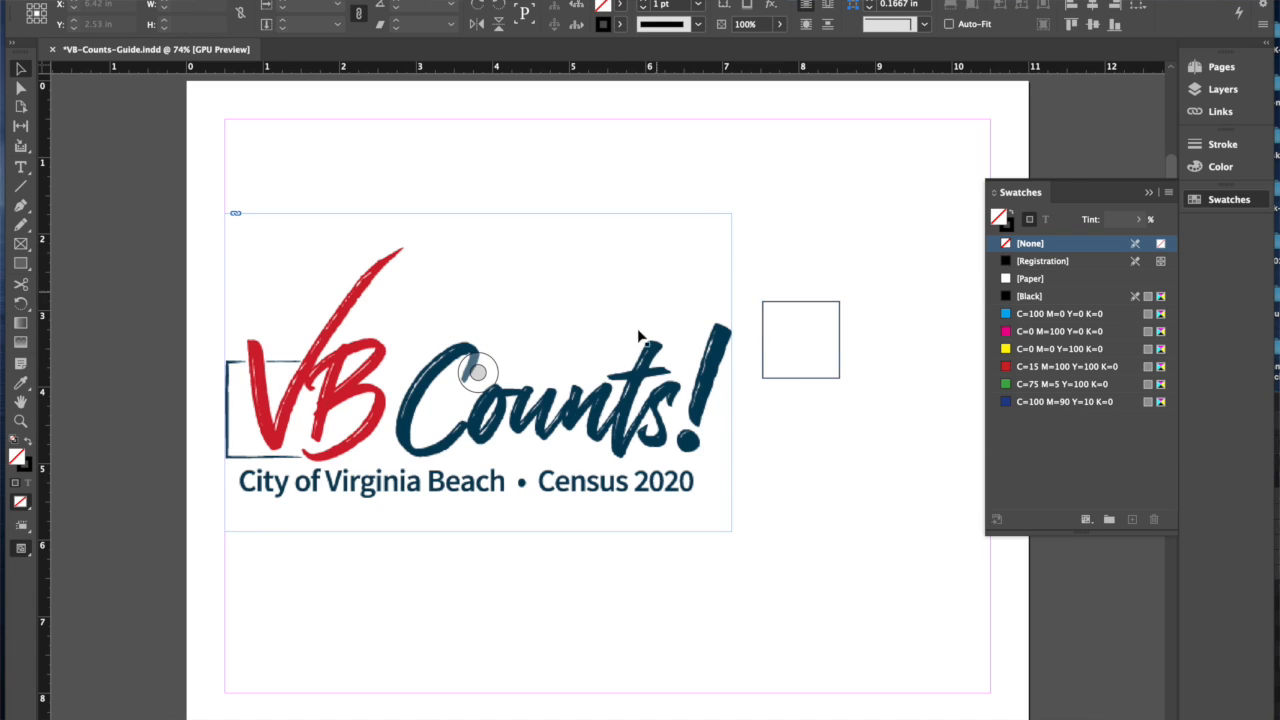
{"action": "left_click", "coordinate": [616, 360]}
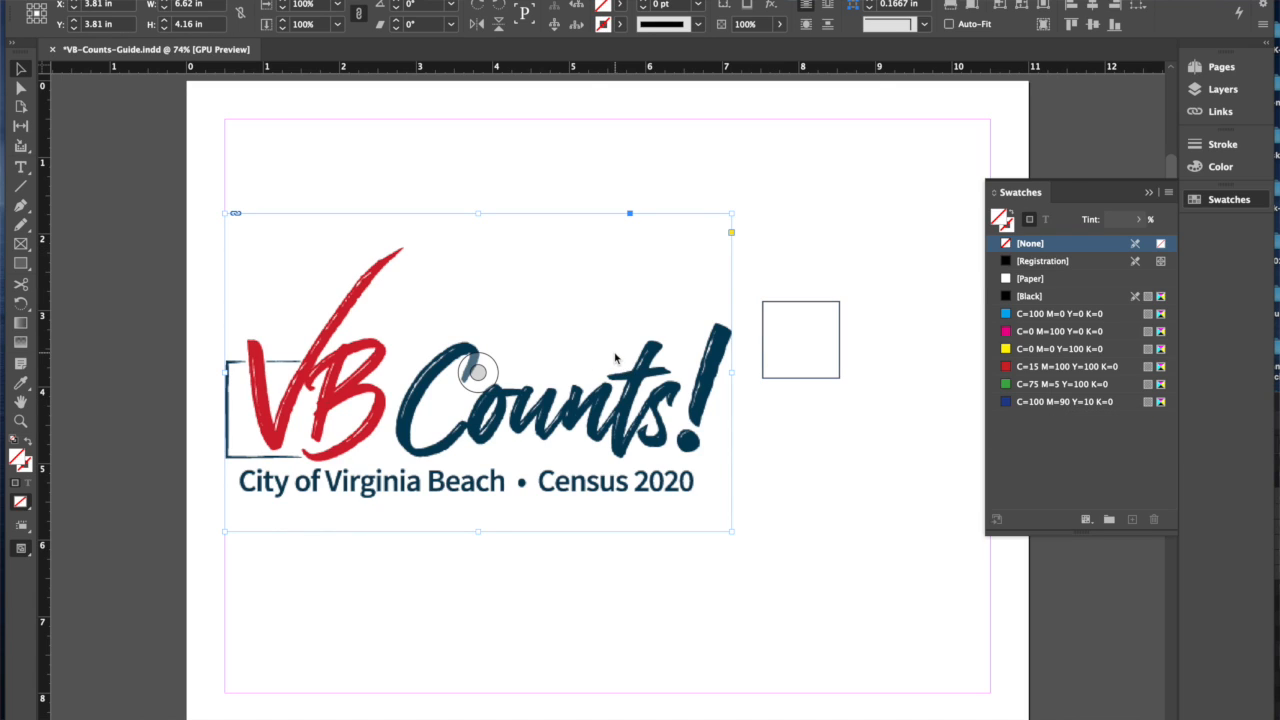
{"action": "key", "text": "super+d"}
{"action": "left_click", "coordinate": [856, 419]}
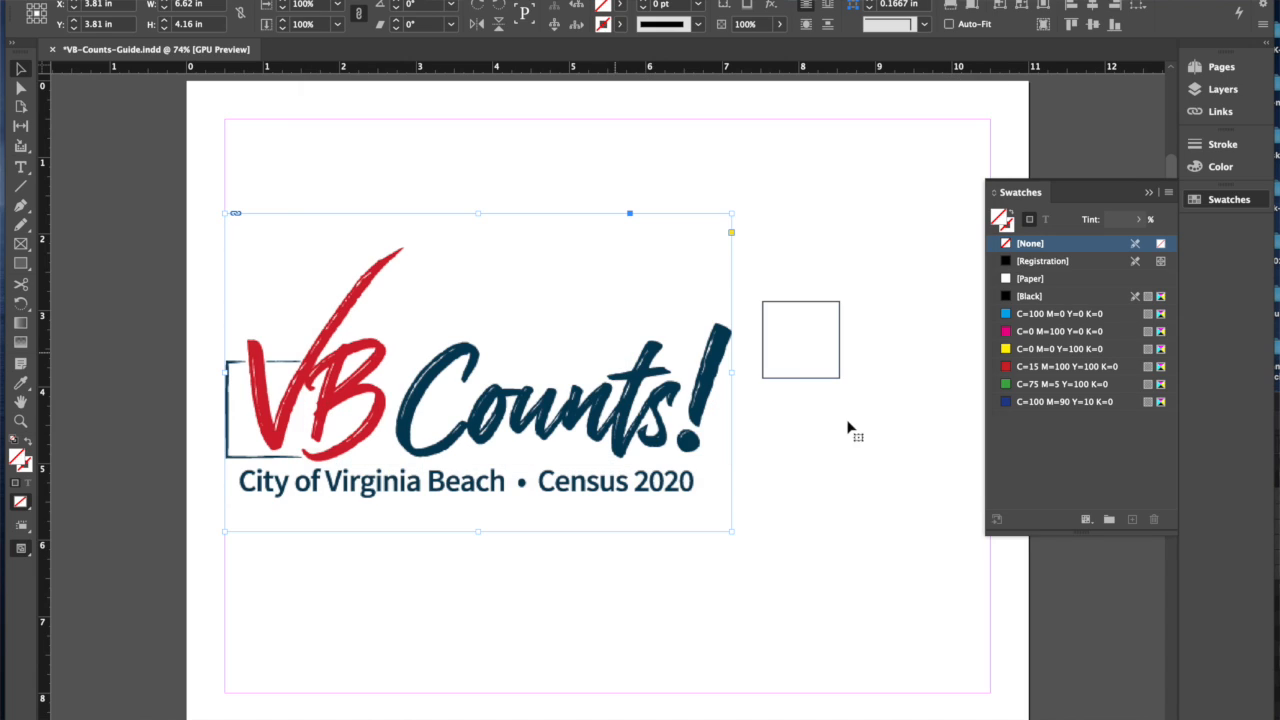
{"action": "left_click", "coordinate": [817, 394]}
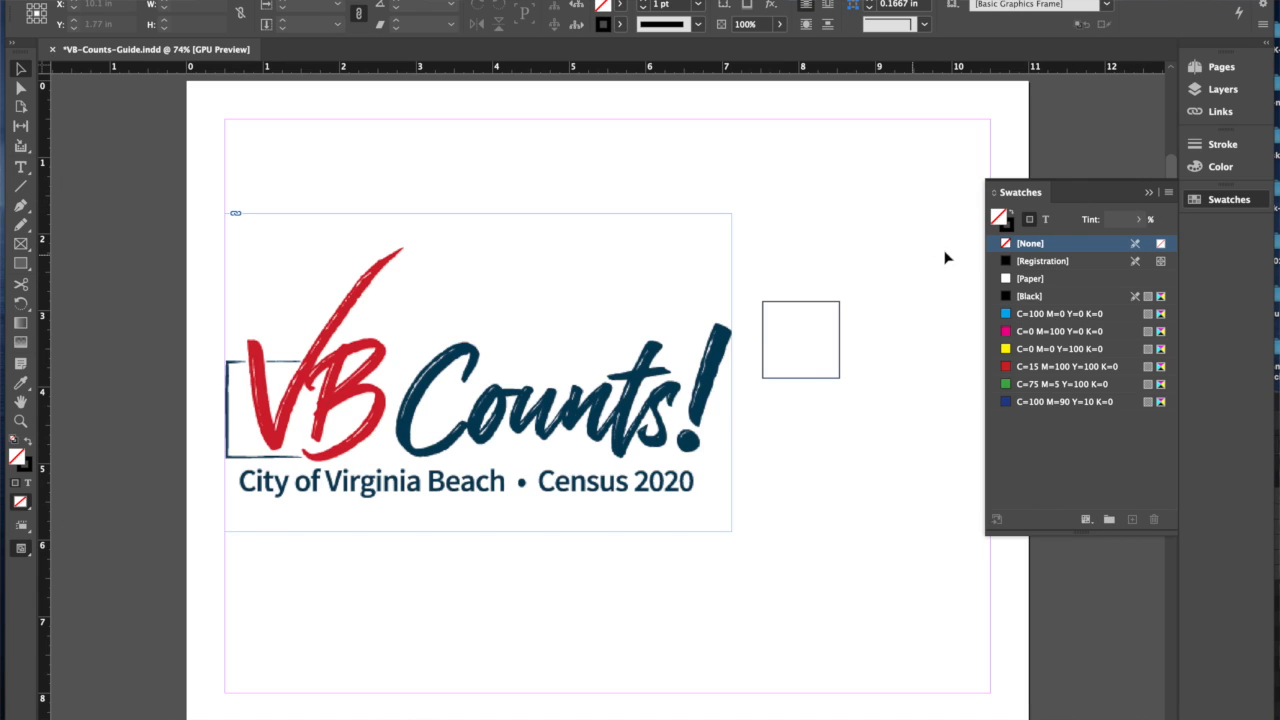
Create the spot colour swatch PANTONE 302 C from the PANTONE+ Solid Coated library
{"action": "left_click", "coordinate": [1168, 193]}
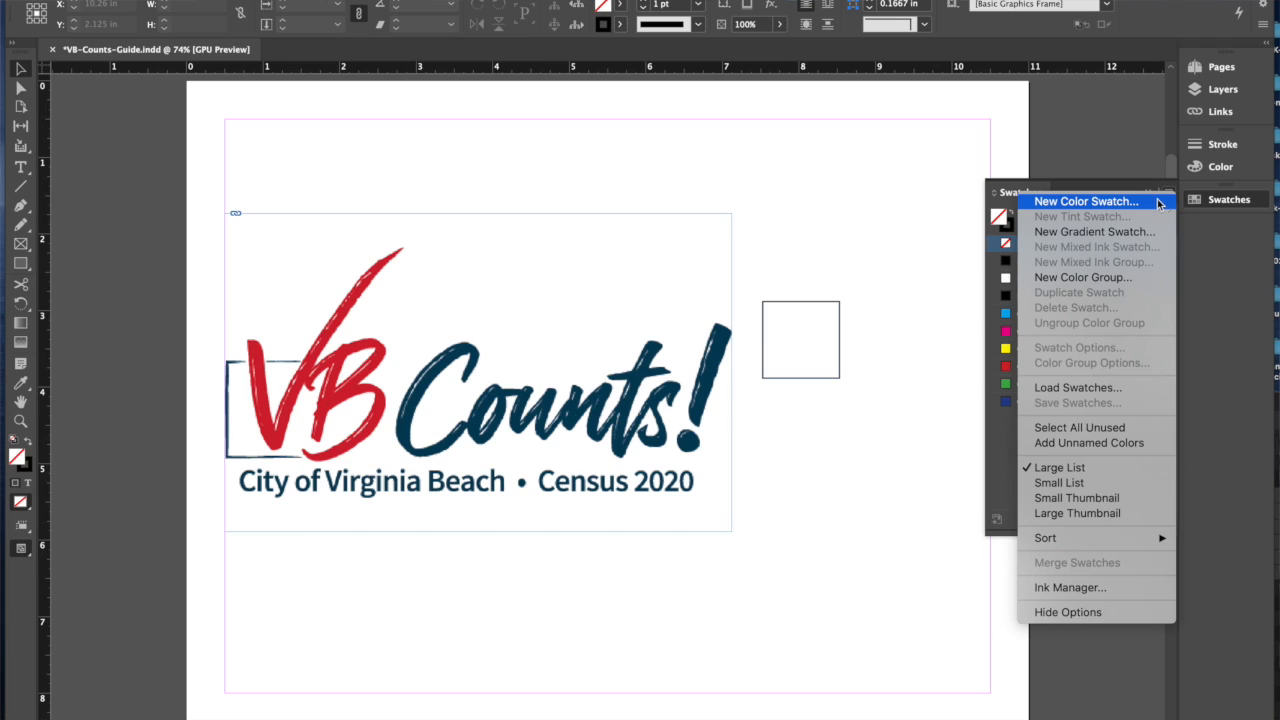
{"action": "left_click", "coordinate": [1159, 204]}
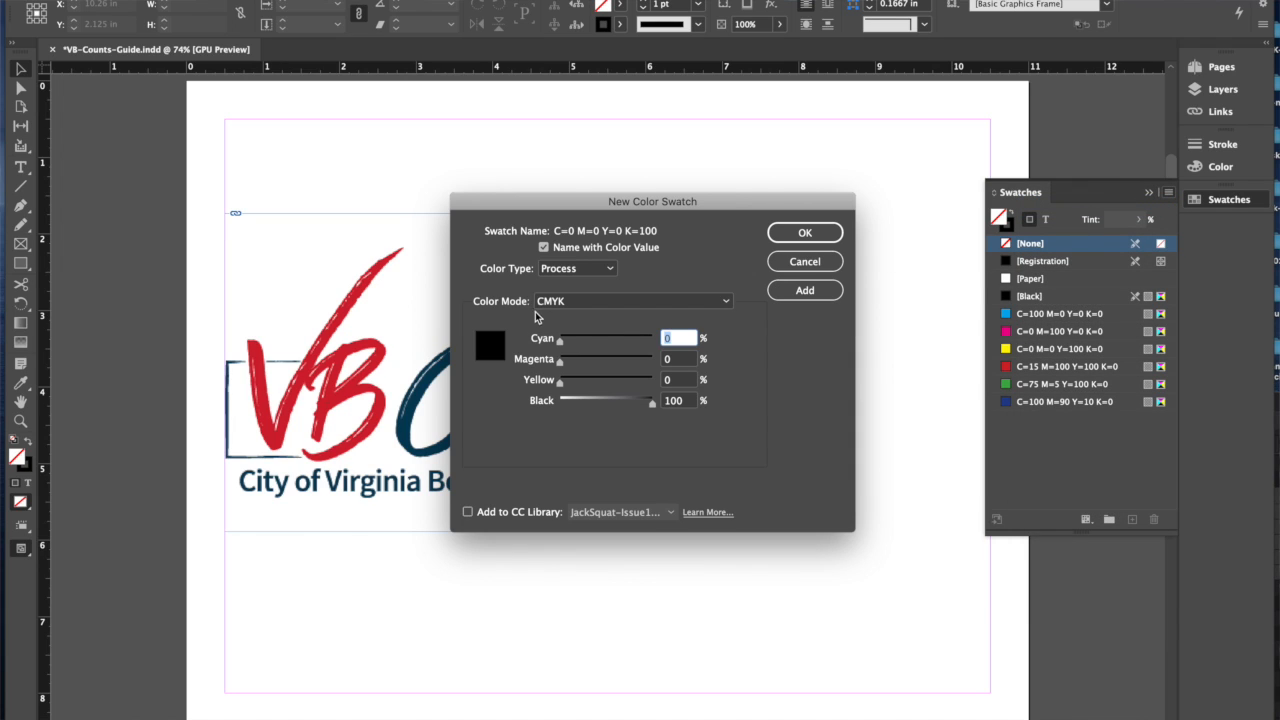
{"action": "left_click_drag", "start_coordinate": [560, 341], "coordinate": [608, 386]}
{"action": "left_click", "coordinate": [627, 301]}
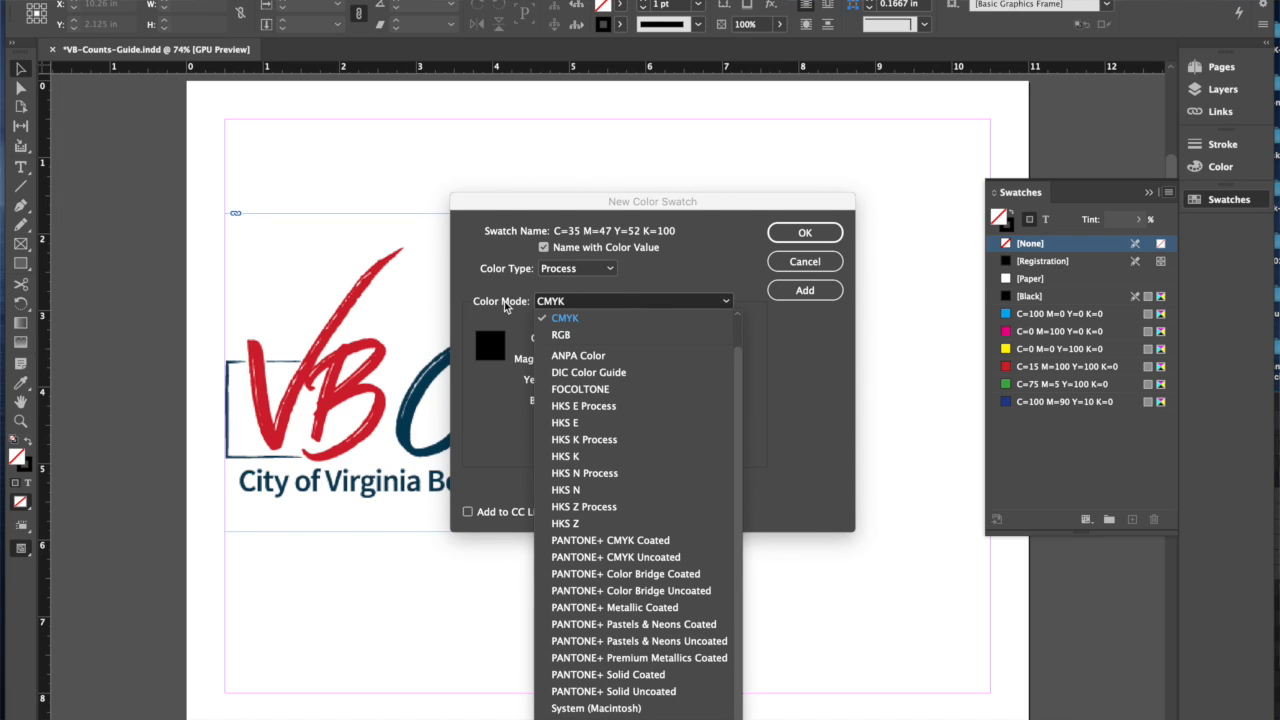
{"action": "scroll", "coordinate": [636, 507], "scroll_direction": "down", "scroll_amount": 2}
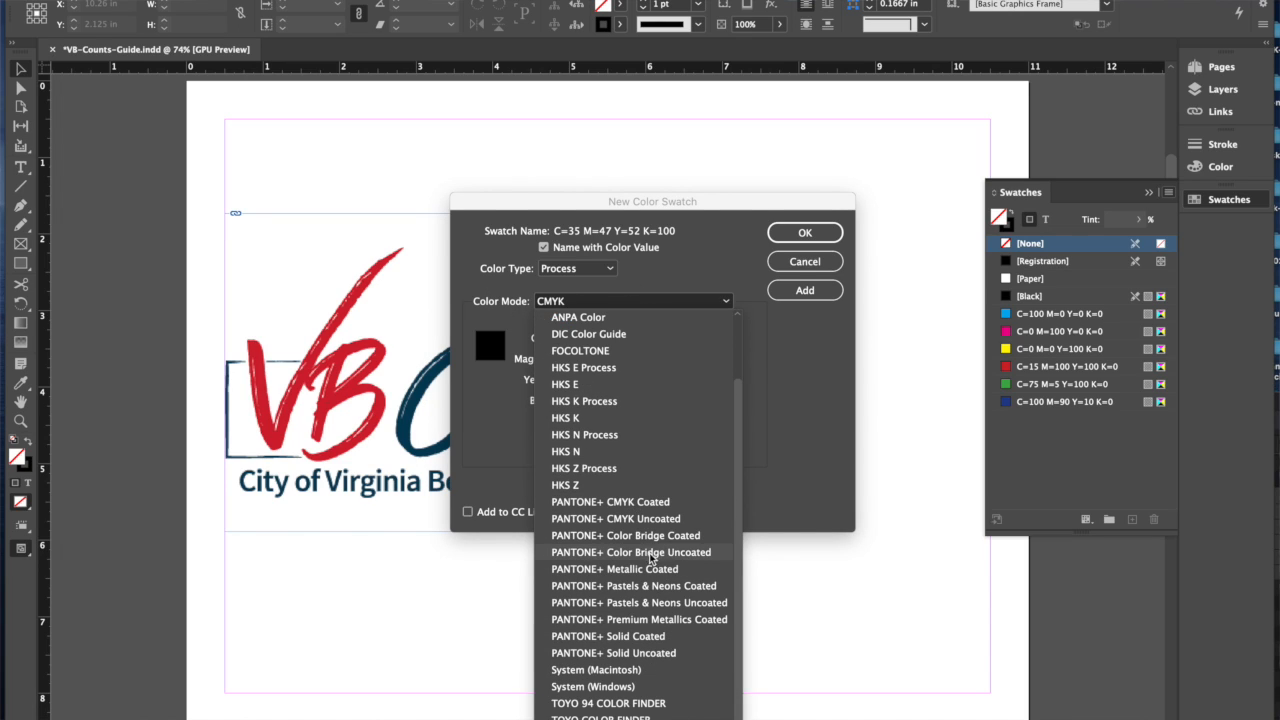
{"action": "left_click", "coordinate": [663, 637]}
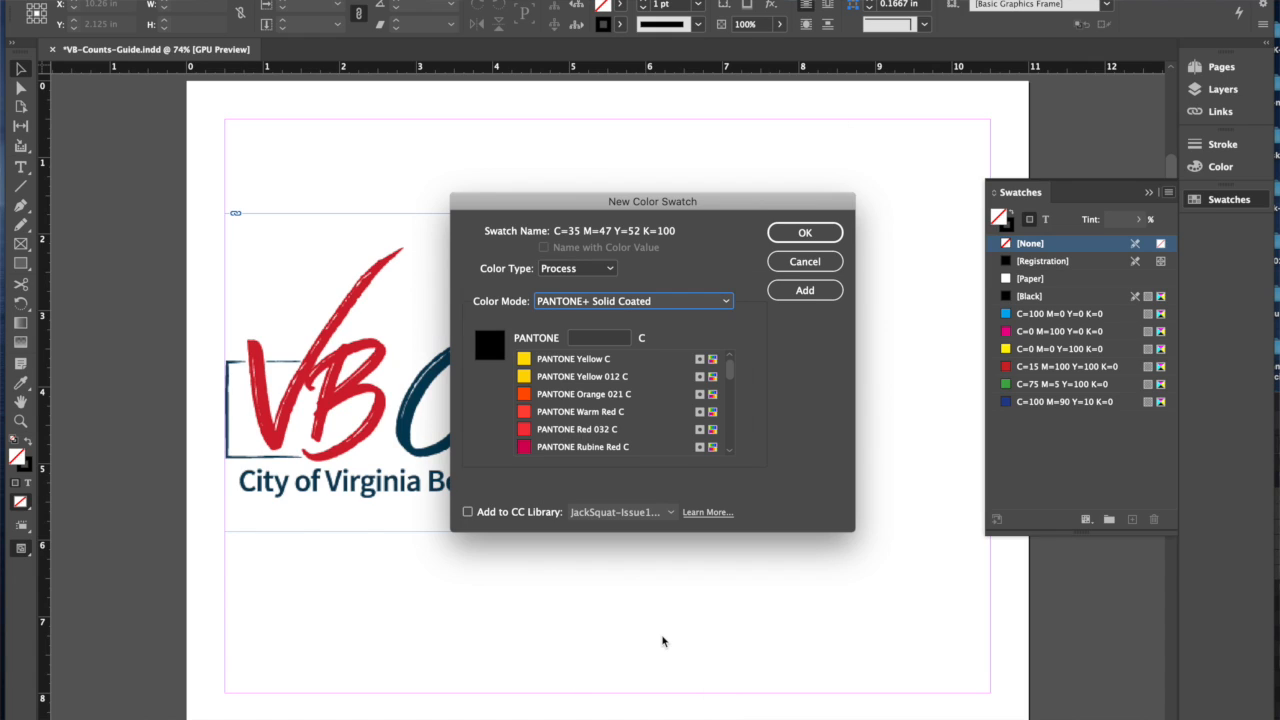
{"action": "left_click", "coordinate": [589, 339]}
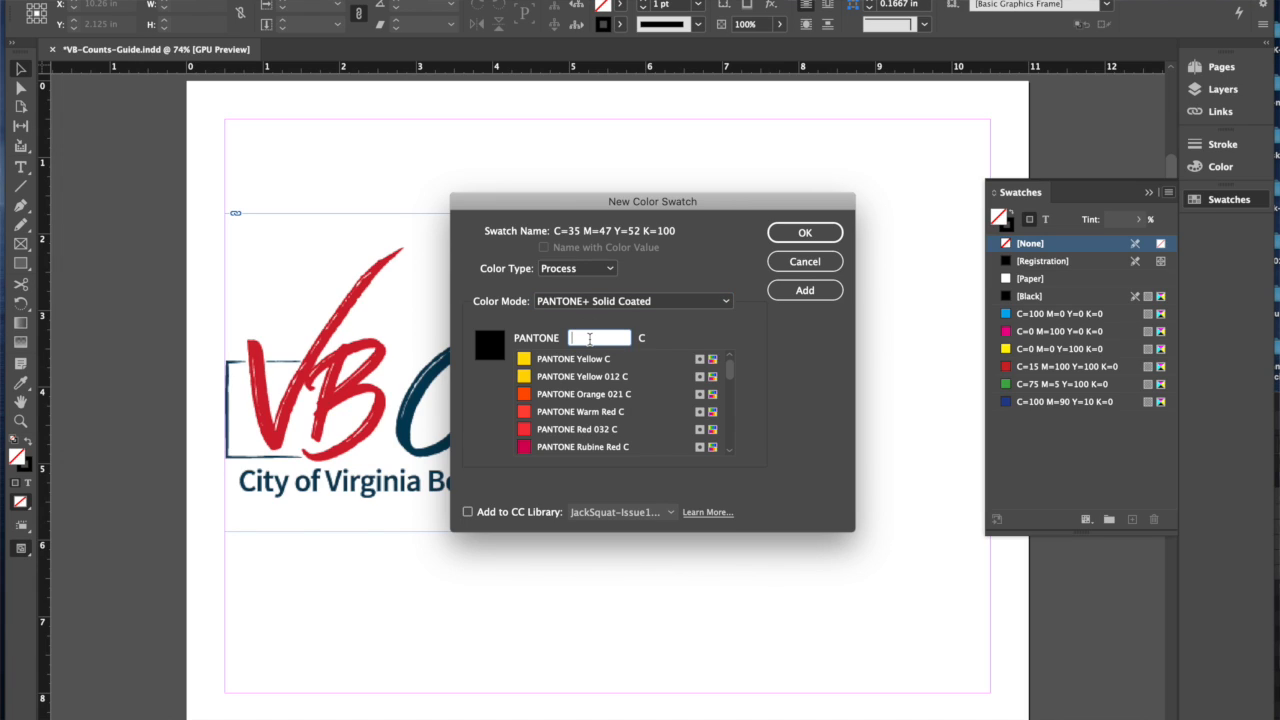
{"action": "type", "text": "302"}
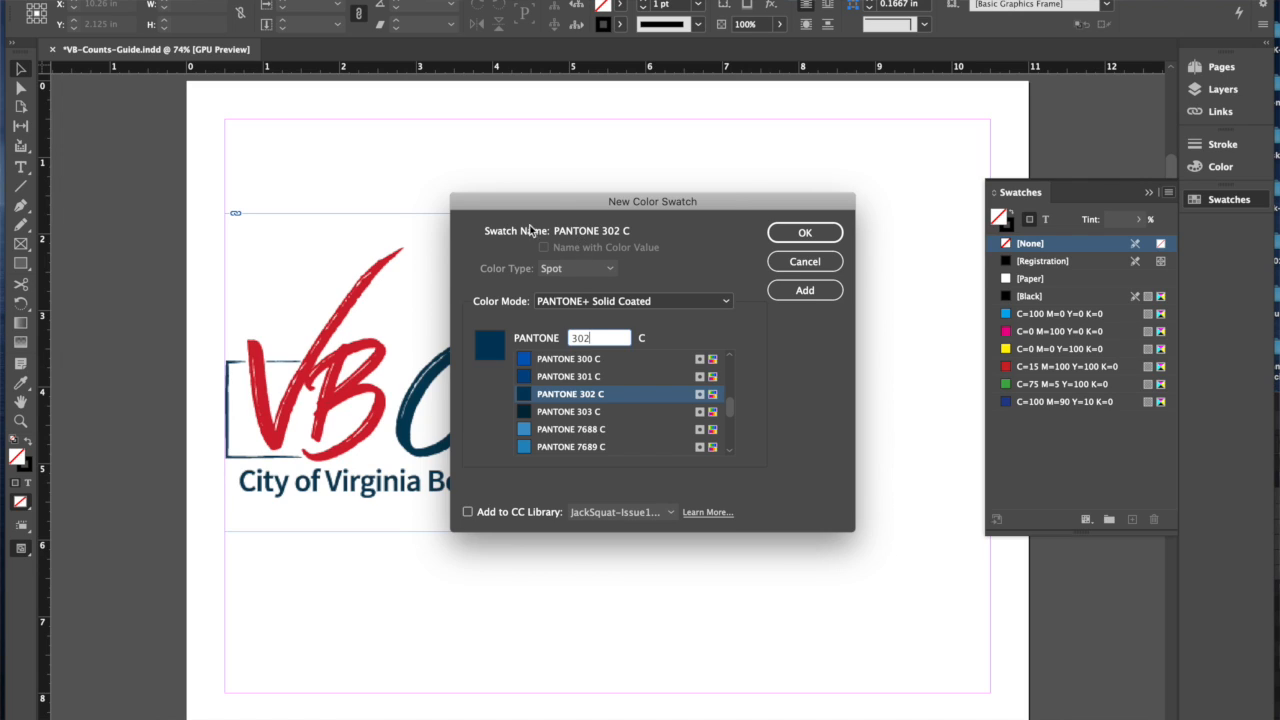
{"action": "left_click", "coordinate": [802, 240]}
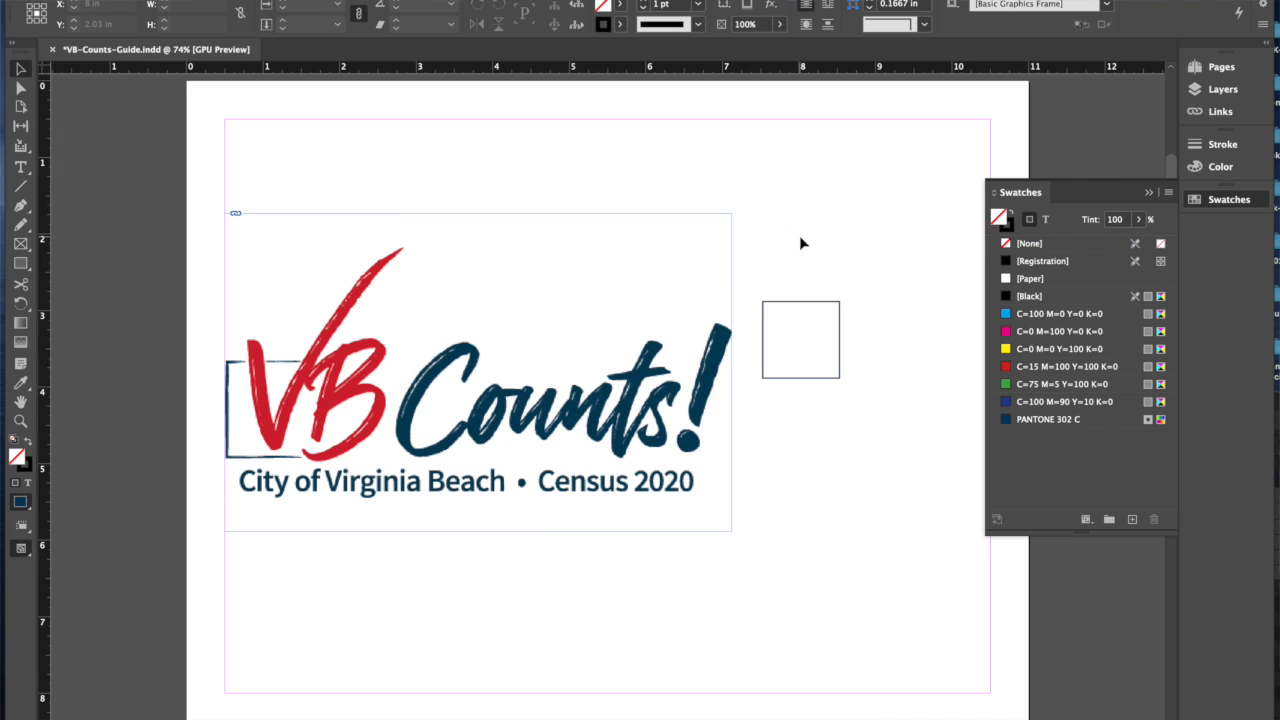
Fill the square beside the logo with PANTONE 302 C and remove its stroke
{"action": "left_click", "coordinate": [796, 346]}
{"action": "key", "text": "slash"}
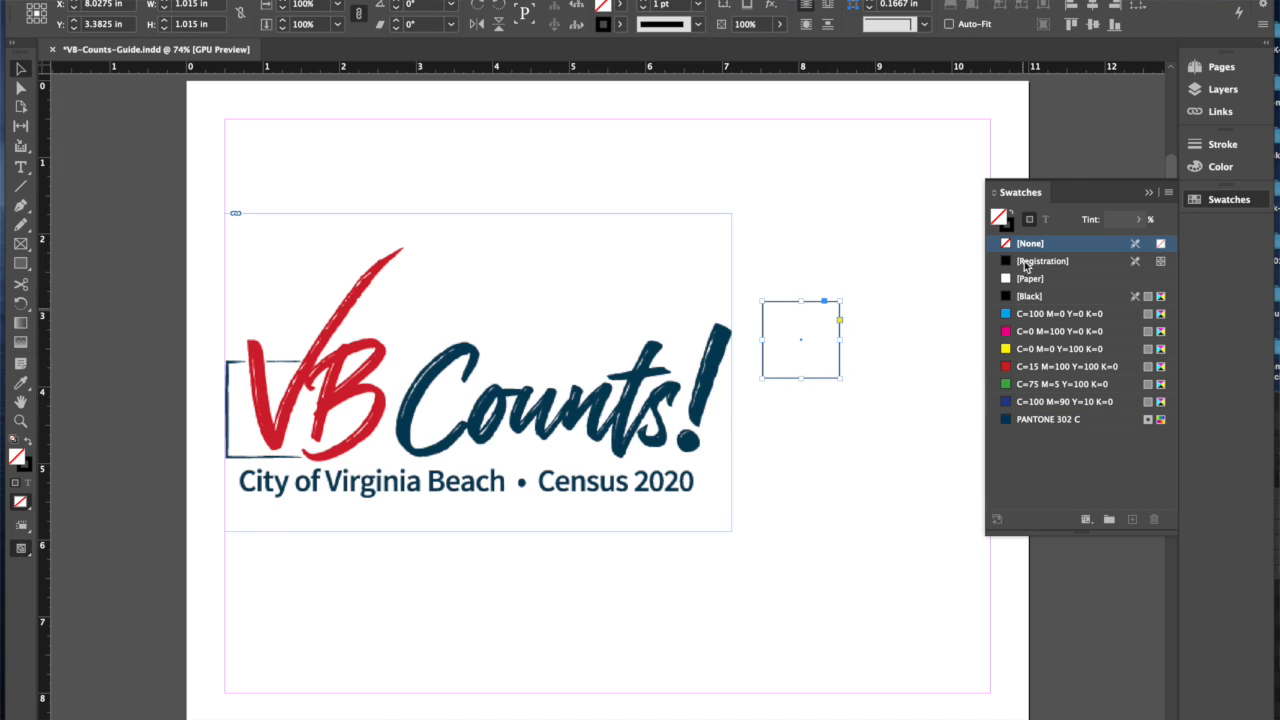
{"action": "left_click", "coordinate": [1012, 420]}
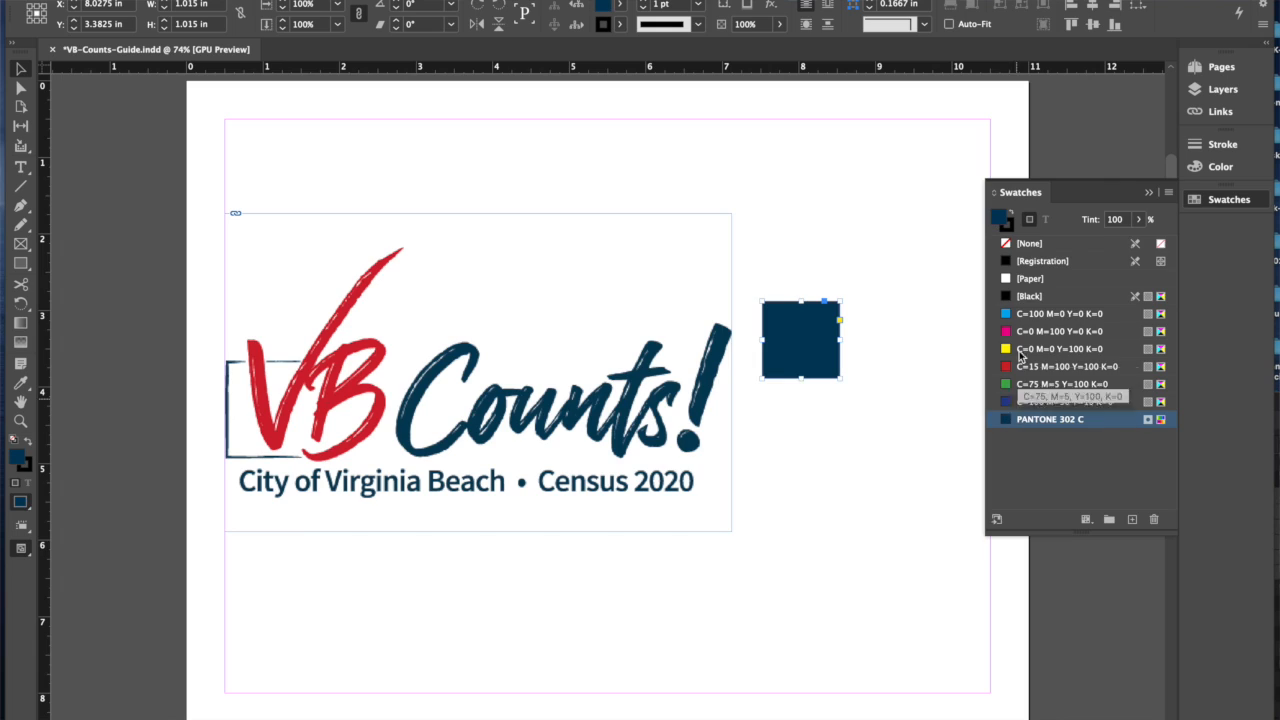
{"action": "left_click", "coordinate": [1009, 229]}
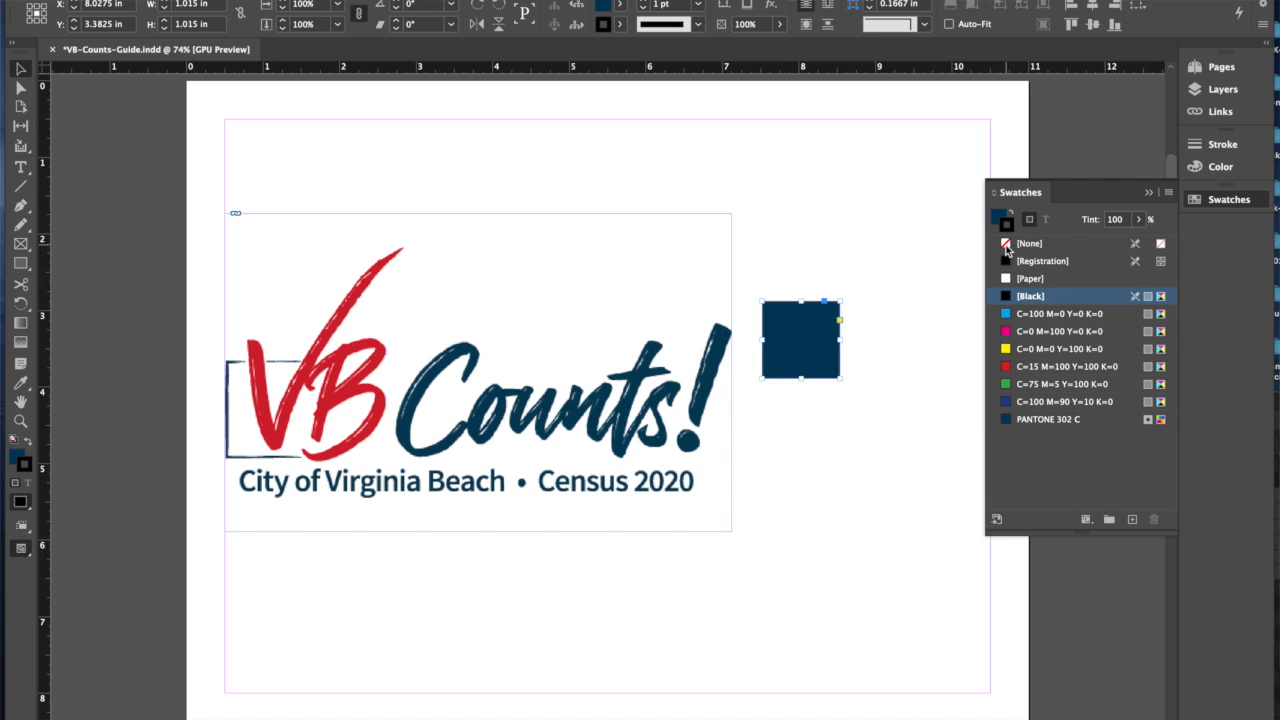
{"action": "left_click", "coordinate": [1006, 247]}
{"action": "left_click", "coordinate": [834, 249]}
Move the blue square to about X 7.9 in, Y 3.63 in, and paste a copy below it at about Y 5.09 in
{"action": "left_click_drag", "start_coordinate": [798, 343], "coordinate": [787, 362]}
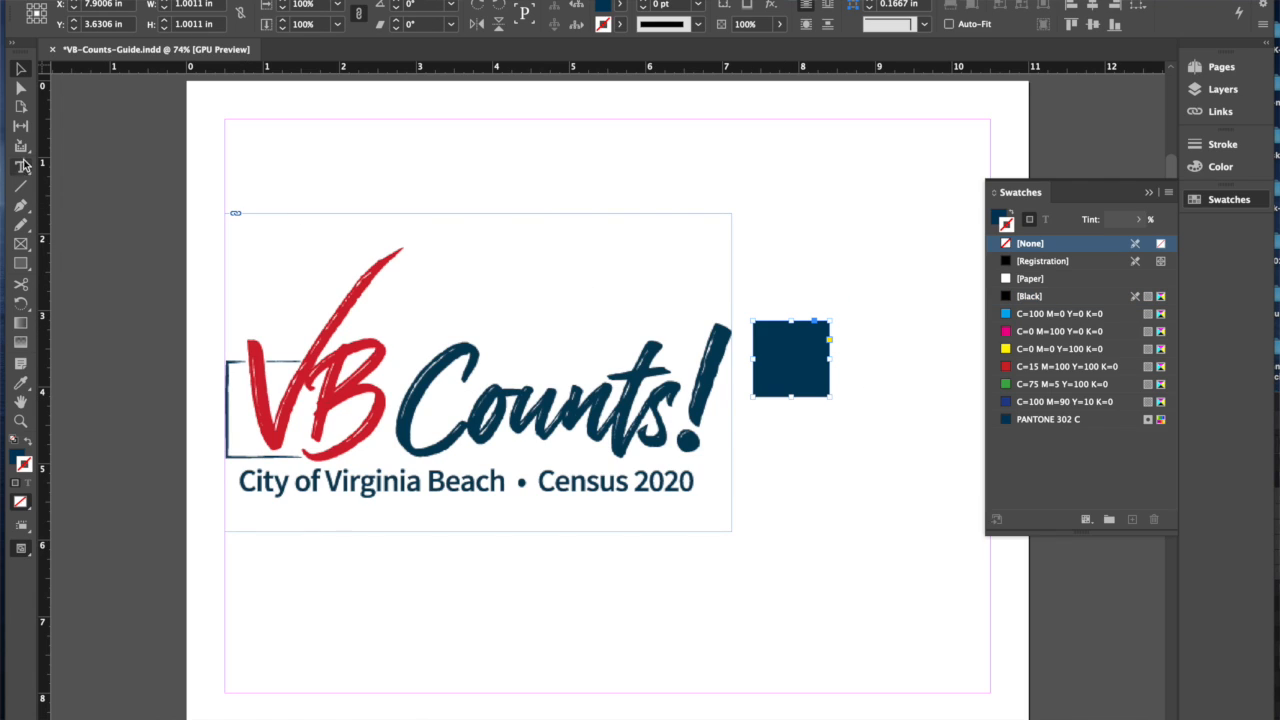
{"action": "key", "text": "super+v"}
{"action": "left_click_drag", "start_coordinate": [591, 394], "coordinate": [775, 459]}
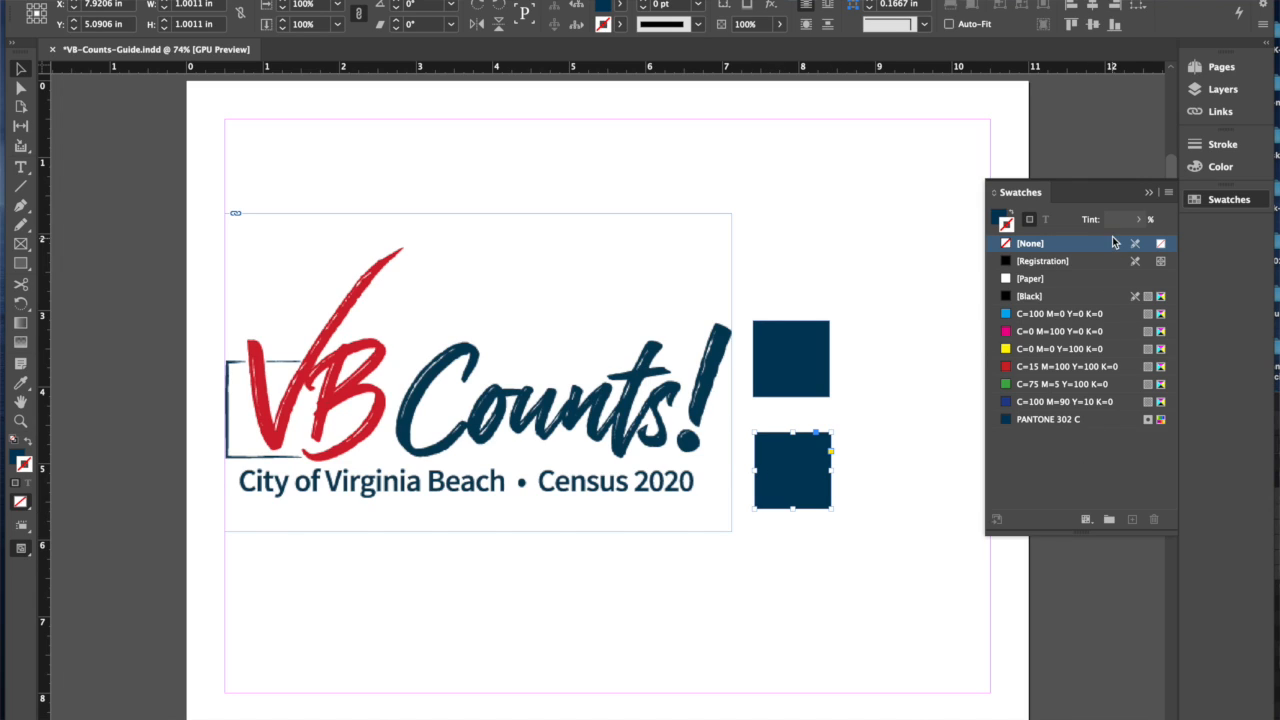
Create the spot colour swatch PANTONE 186 C from the PANTONE+ Solid Coated library and fill the lower square with it
{"action": "left_click", "coordinate": [1168, 192]}
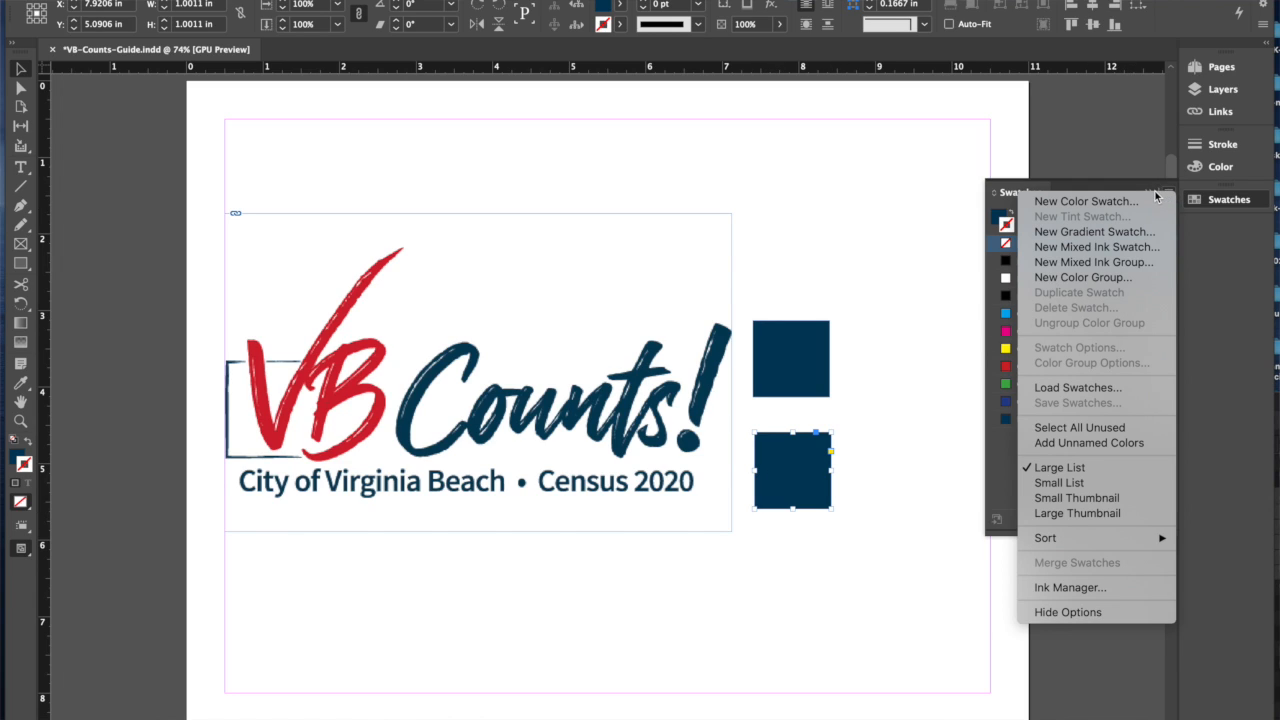
{"action": "left_click", "coordinate": [1147, 203]}
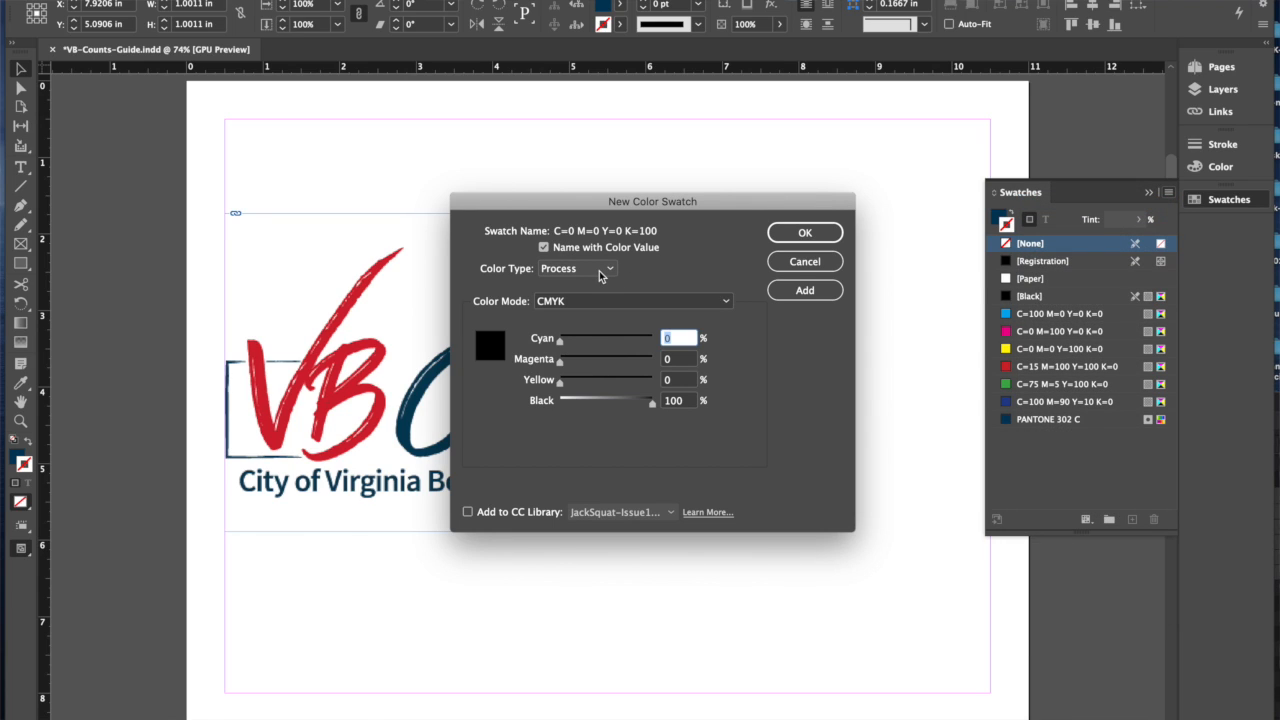
{"action": "left_click", "coordinate": [612, 301]}
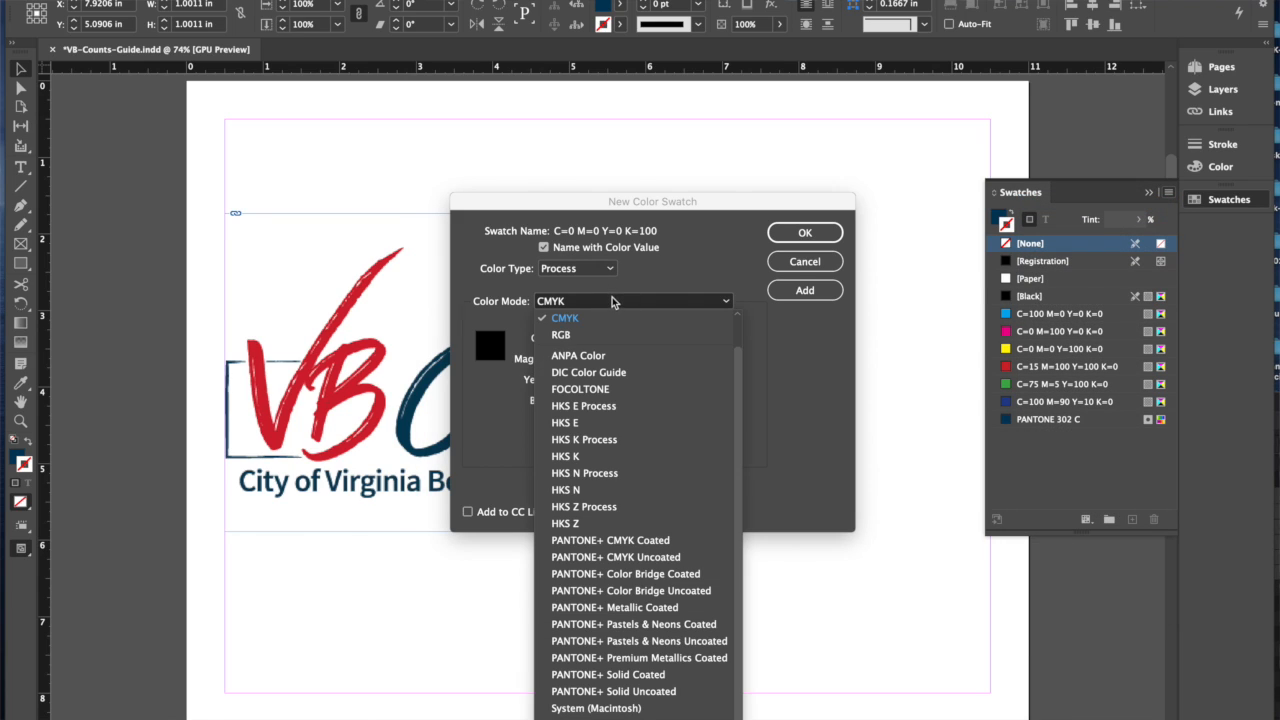
{"action": "left_click", "coordinate": [676, 674]}
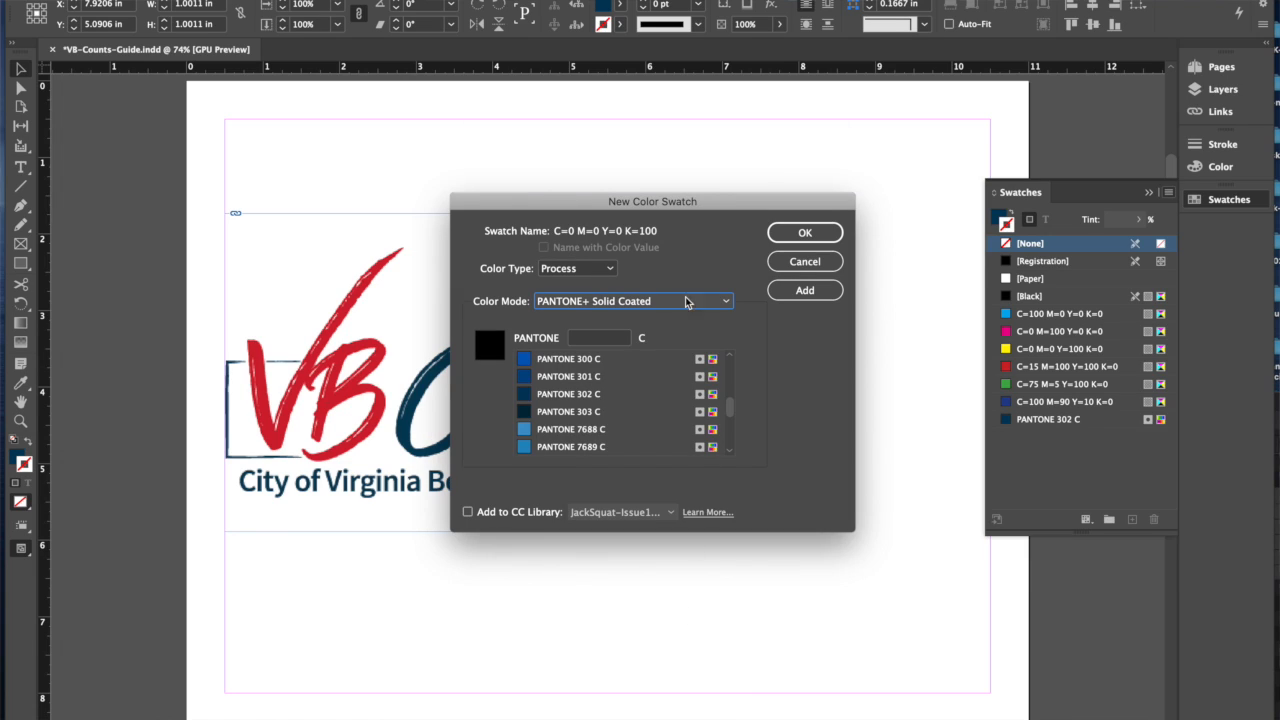
{"action": "left_click", "coordinate": [590, 338]}
{"action": "type", "text": "186"}
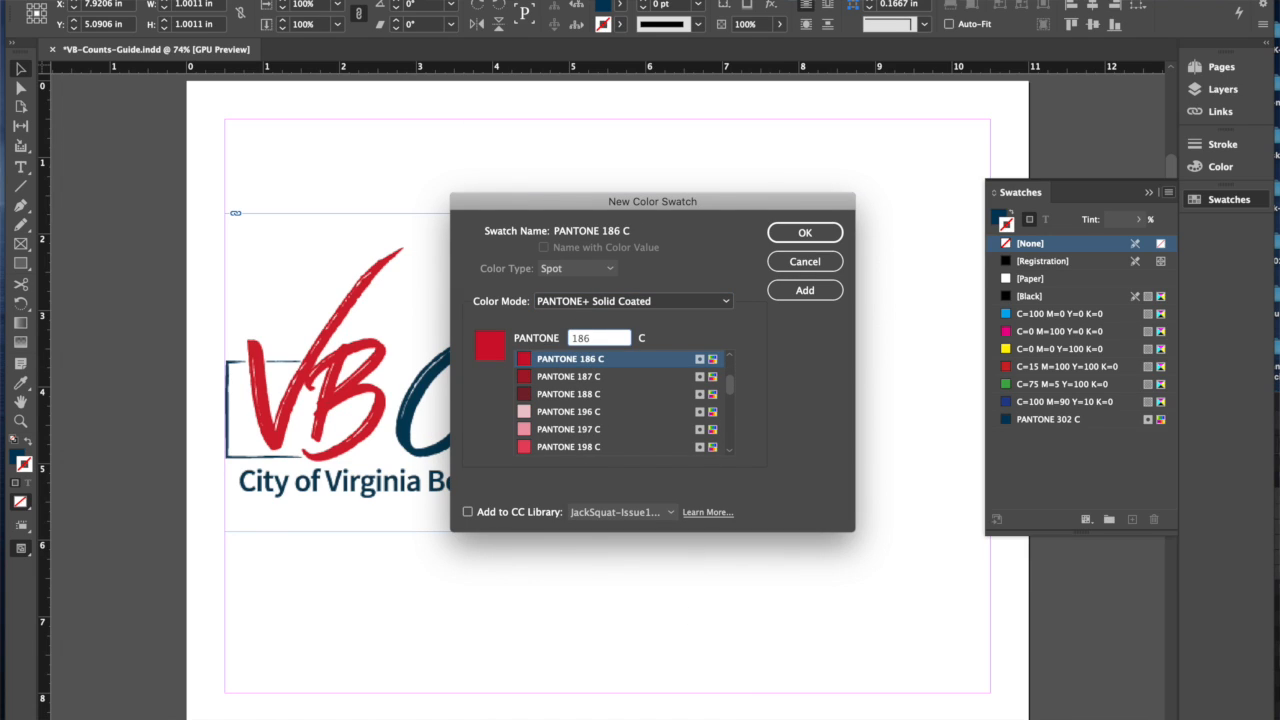
{"action": "left_click", "coordinate": [812, 241]}
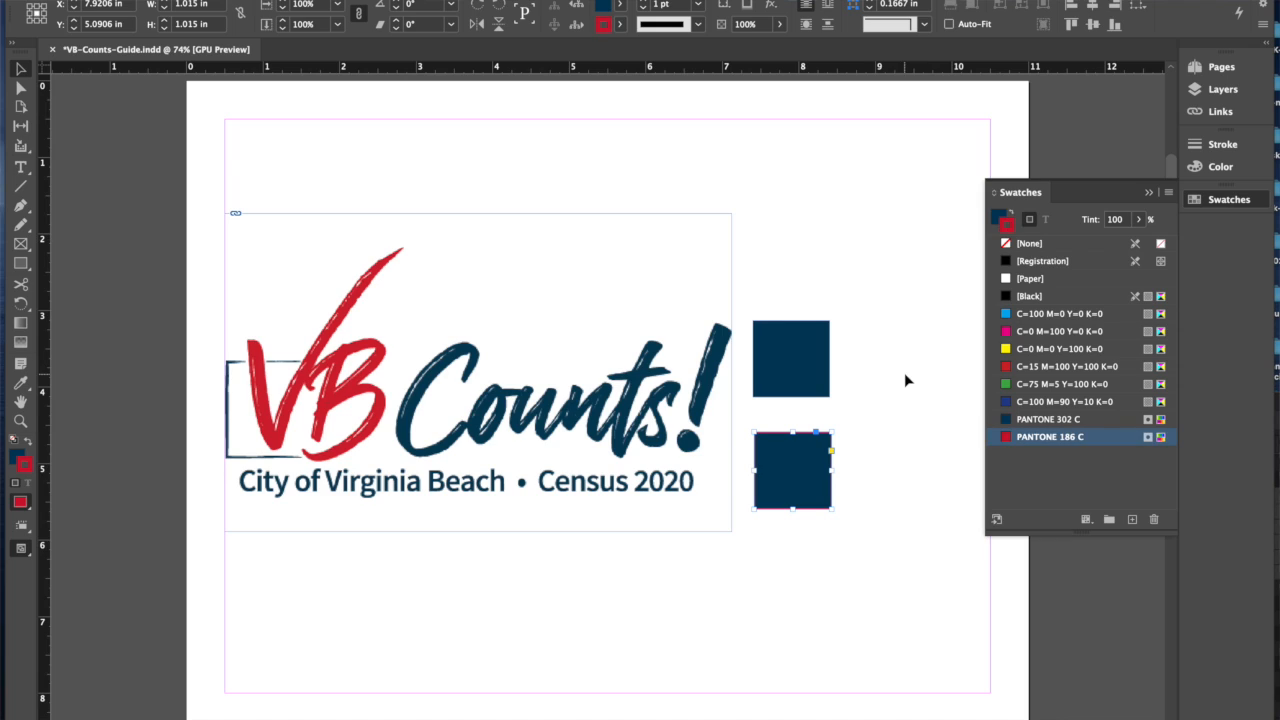
{"action": "left_click_drag", "start_coordinate": [1006, 441], "coordinate": [786, 457]}
{"action": "left_click", "coordinate": [871, 466]}
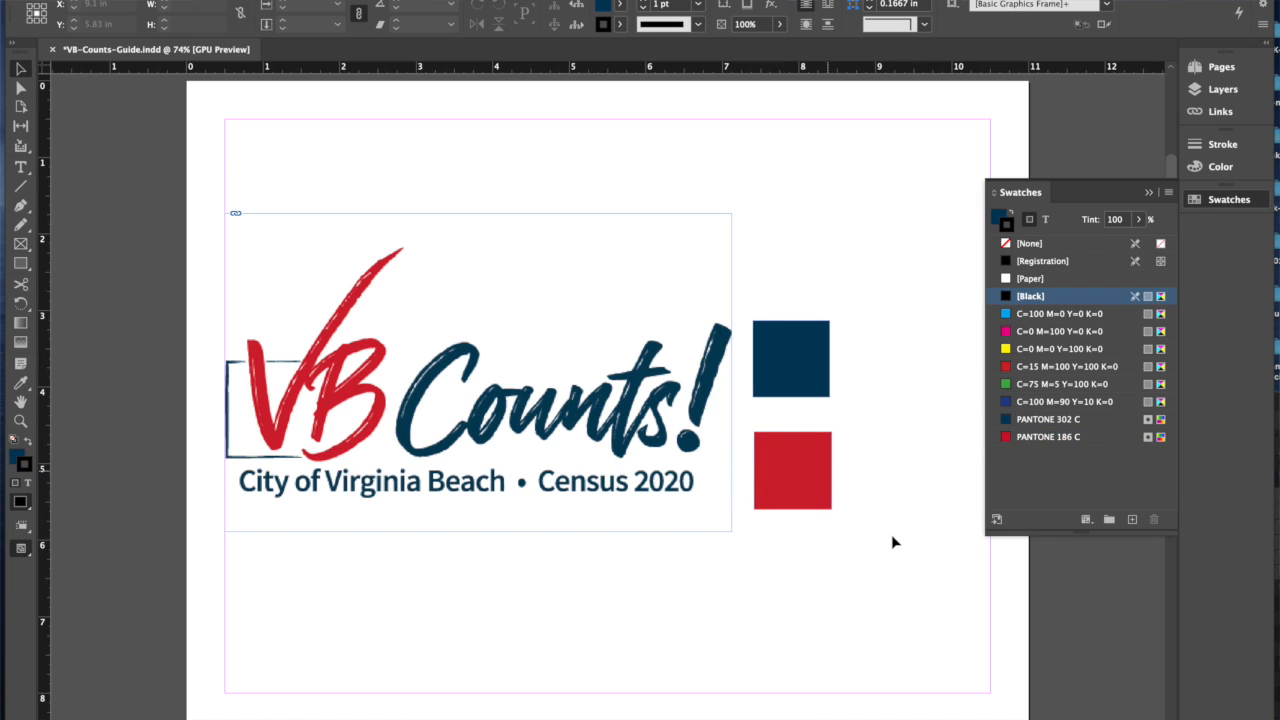
Add a text frame reading "PMS 302" directly to the right of the blue square and set its text in Verdana
{"action": "left_click", "coordinate": [22, 168]}
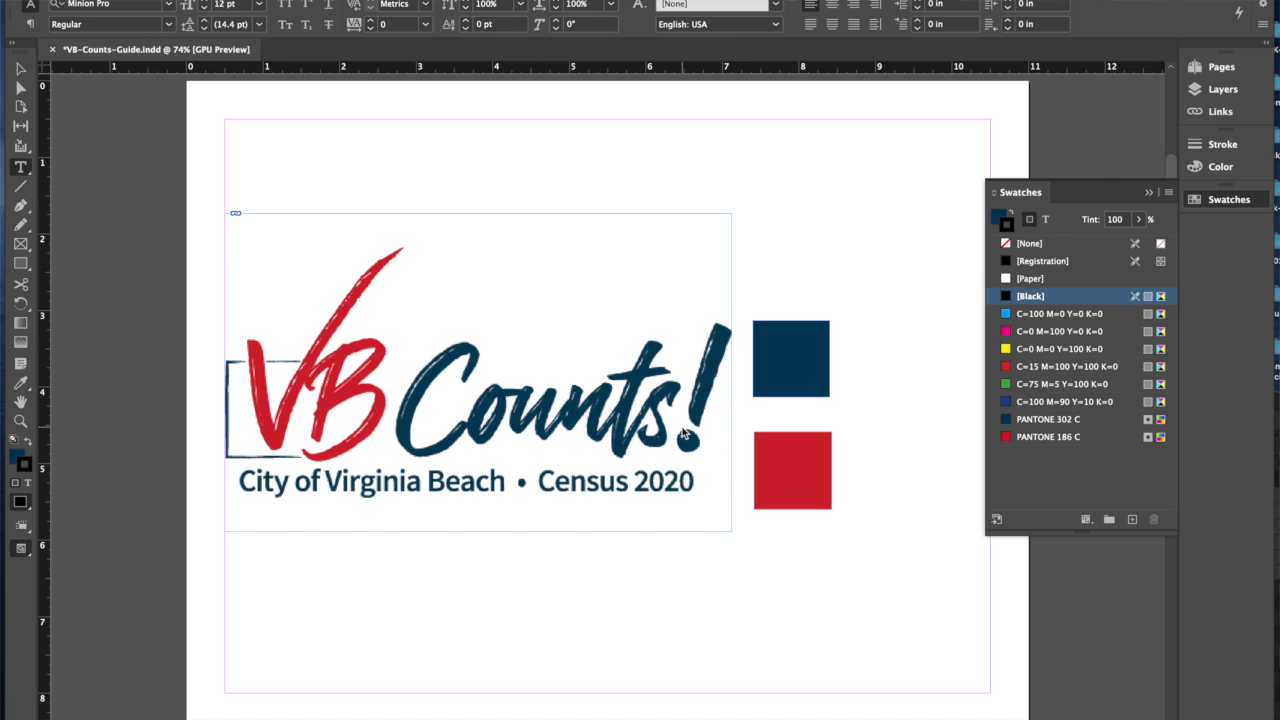
{"action": "left_click_drag", "start_coordinate": [835, 333], "coordinate": [942, 381]}
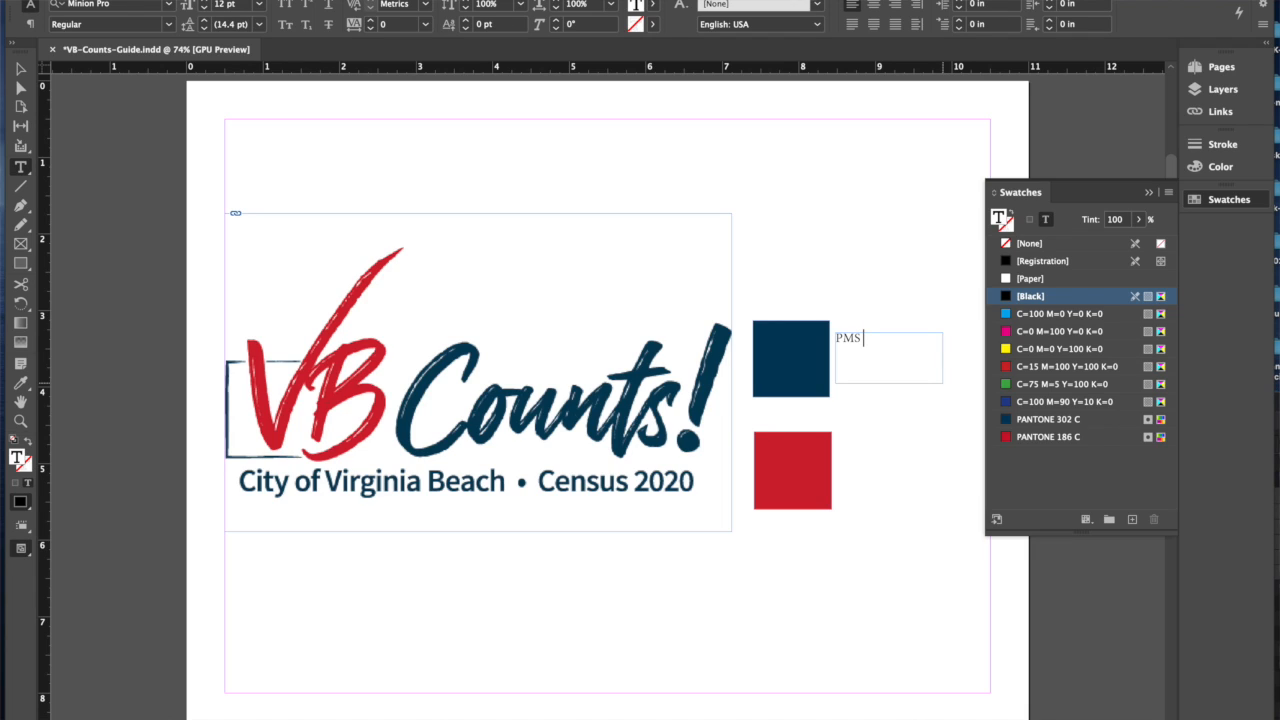
{"action": "triple_click", "coordinate": [888, 351]}
{"action": "scroll", "coordinate": [874, 360], "scroll_direction": "down", "scroll_amount": 10}
{"action": "scroll", "coordinate": [794, 271], "scroll_direction": "up", "scroll_amount": 9}
{"action": "scroll", "coordinate": [794, 271], "scroll_direction": "right", "scroll_amount": 3}
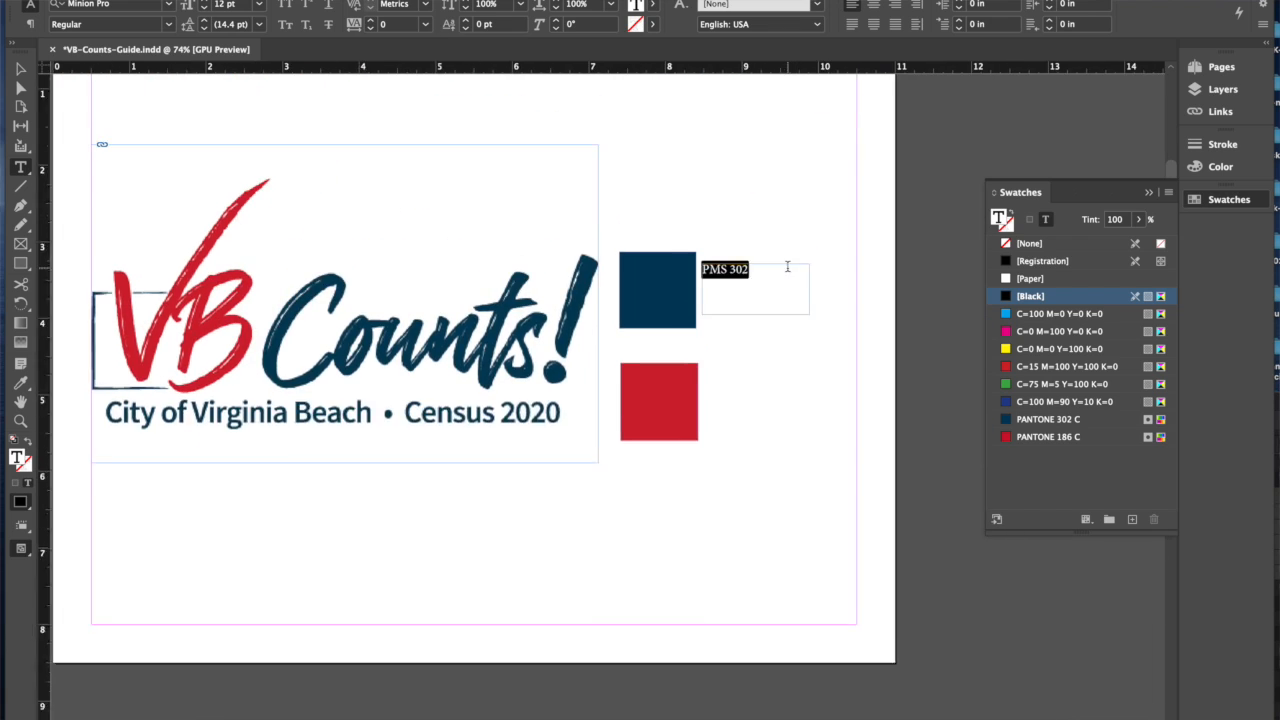
{"action": "scroll", "coordinate": [787, 267], "scroll_direction": "left", "scroll_amount": 3}
{"action": "scroll", "coordinate": [787, 267], "scroll_direction": "up", "scroll_amount": 1}
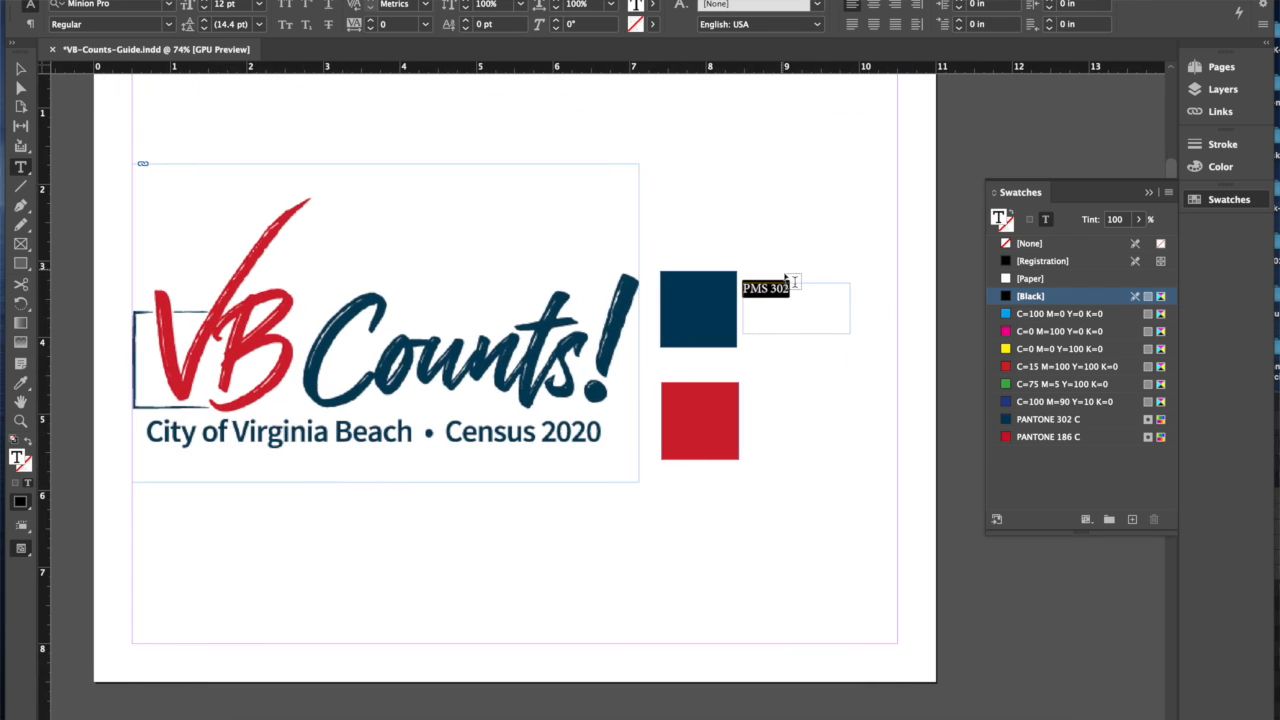
{"action": "left_click", "coordinate": [168, 7]}
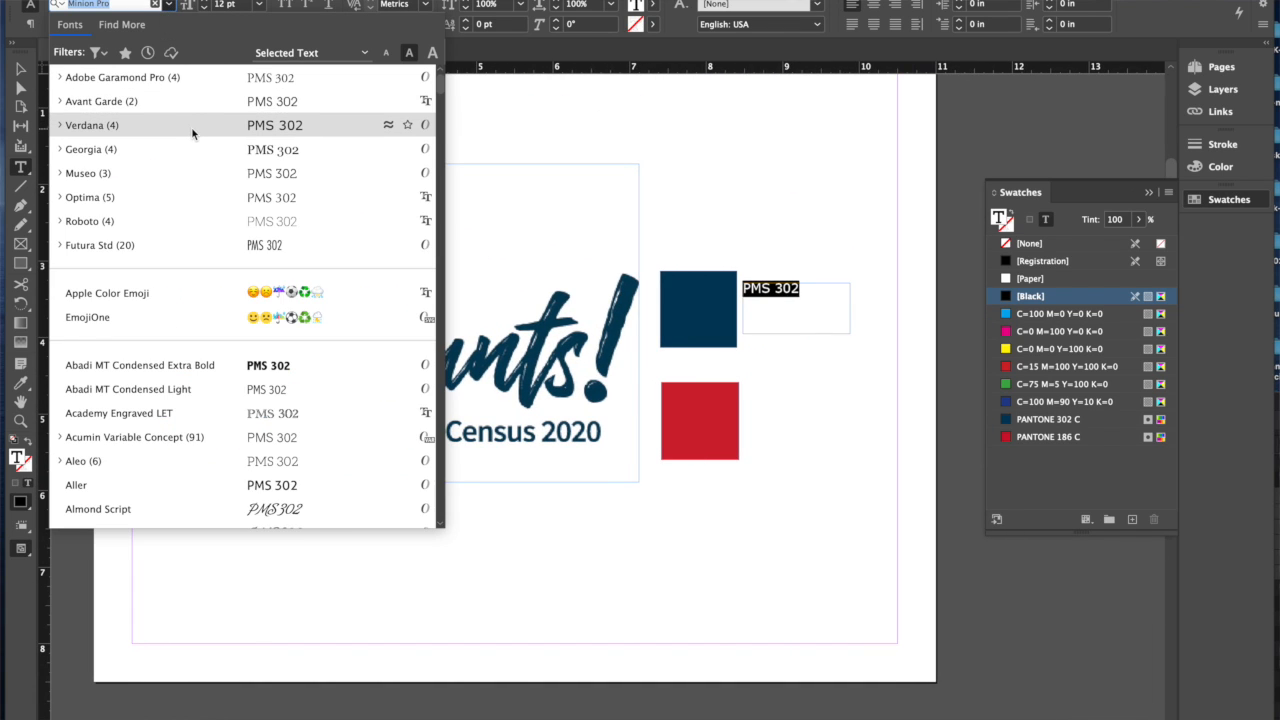
{"action": "left_click", "coordinate": [193, 125]}
{"action": "left_click", "coordinate": [20, 68]}
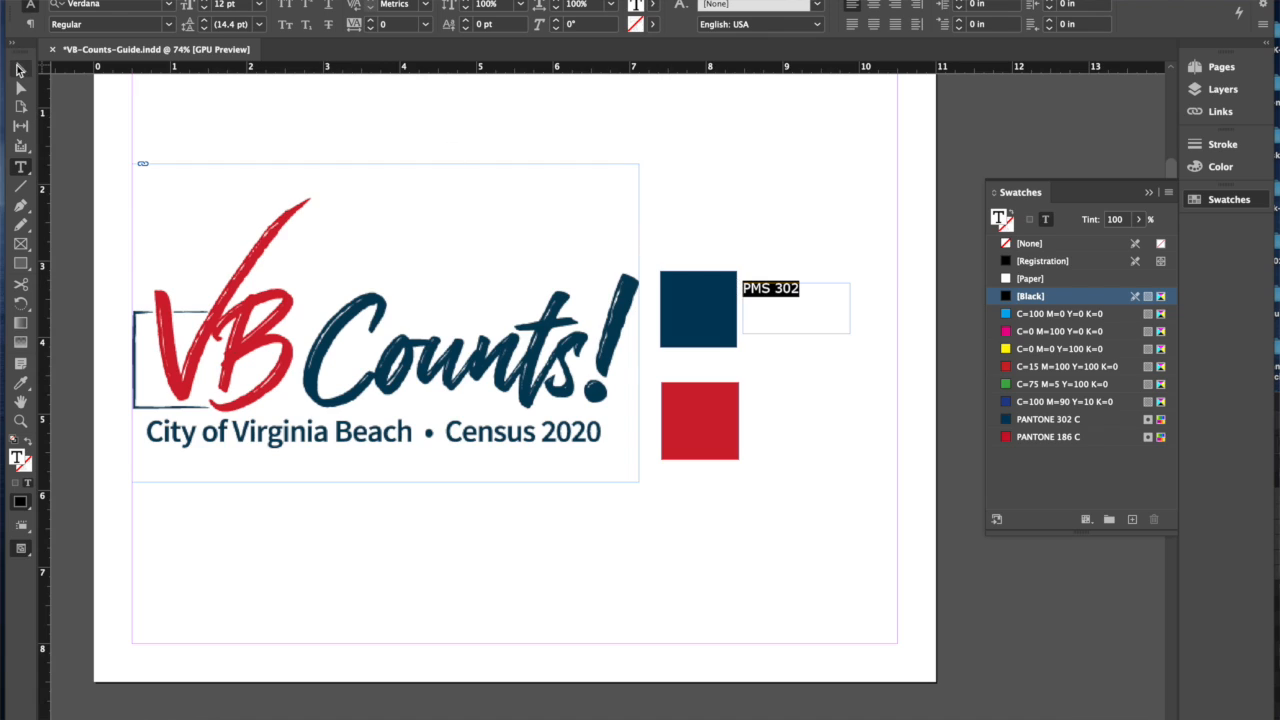
Copy the "PMS 302" label beside the red square and vertically centre each label with its colour square
{"action": "left_click_drag", "start_coordinate": [796, 333], "coordinate": [768, 313]}
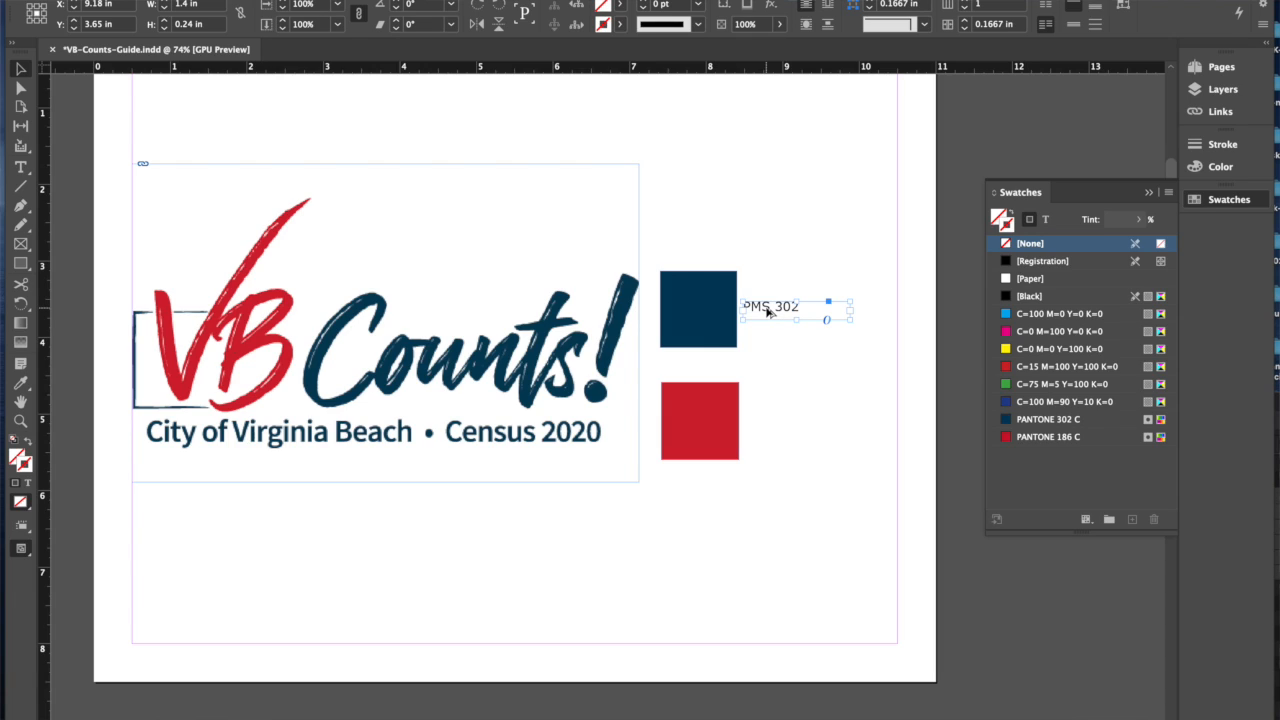
{"action": "left_click_drag", "start_coordinate": [767, 313], "coordinate": [764, 412]}
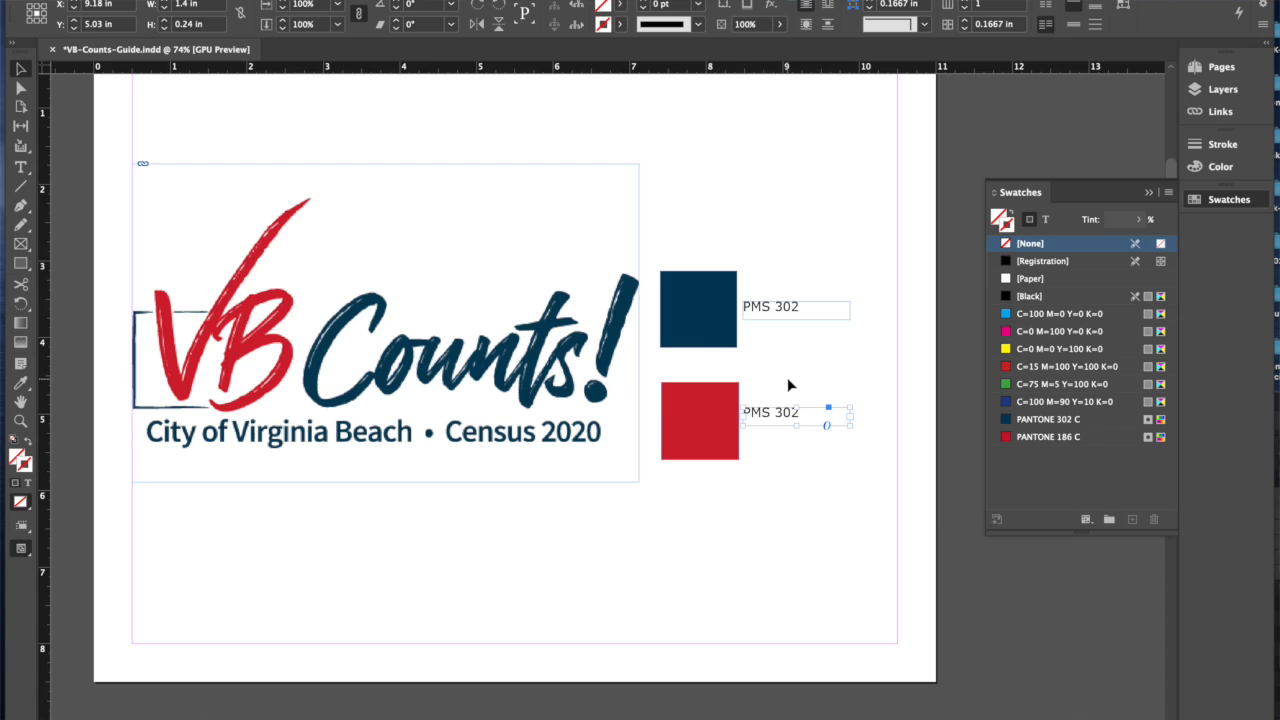
{"action": "left_click_drag", "start_coordinate": [835, 338], "coordinate": [698, 285]}
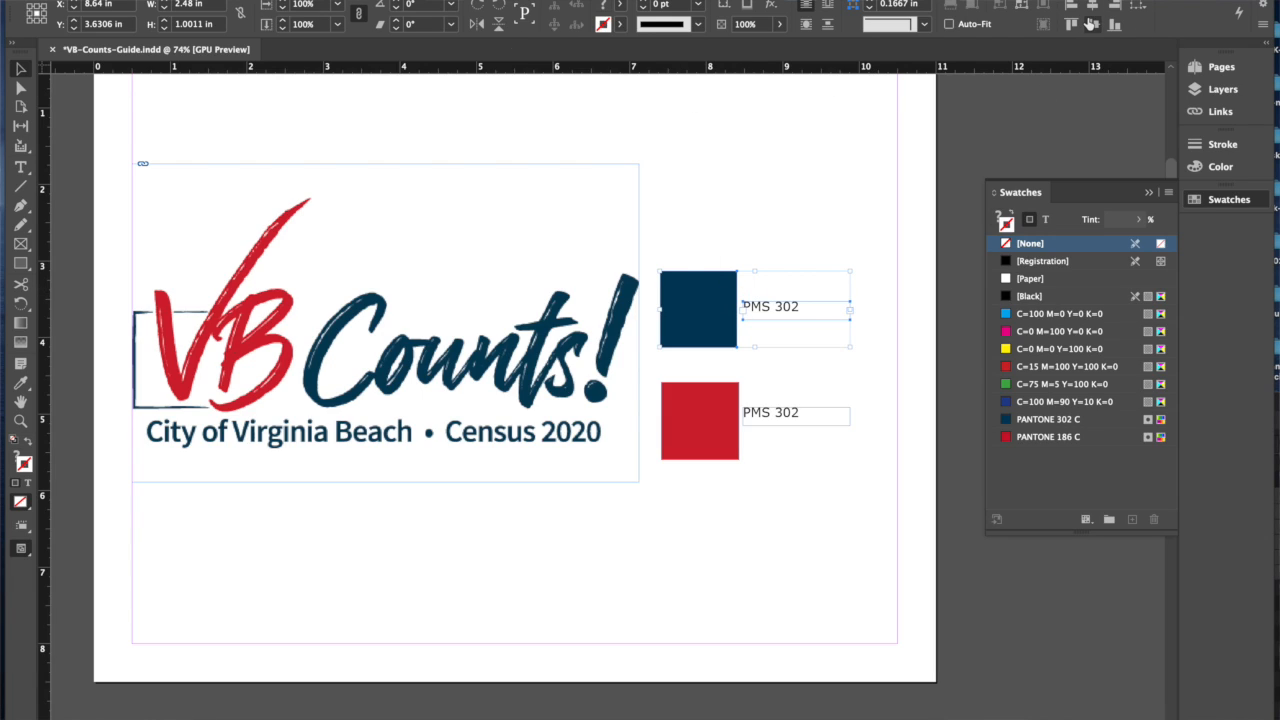
{"action": "left_click", "coordinate": [780, 129]}
{"action": "left_click_drag", "start_coordinate": [690, 241], "coordinate": [875, 346]}
{"action": "left_click", "coordinate": [1092, 26]}
{"action": "left_click_drag", "start_coordinate": [847, 473], "coordinate": [687, 392]}
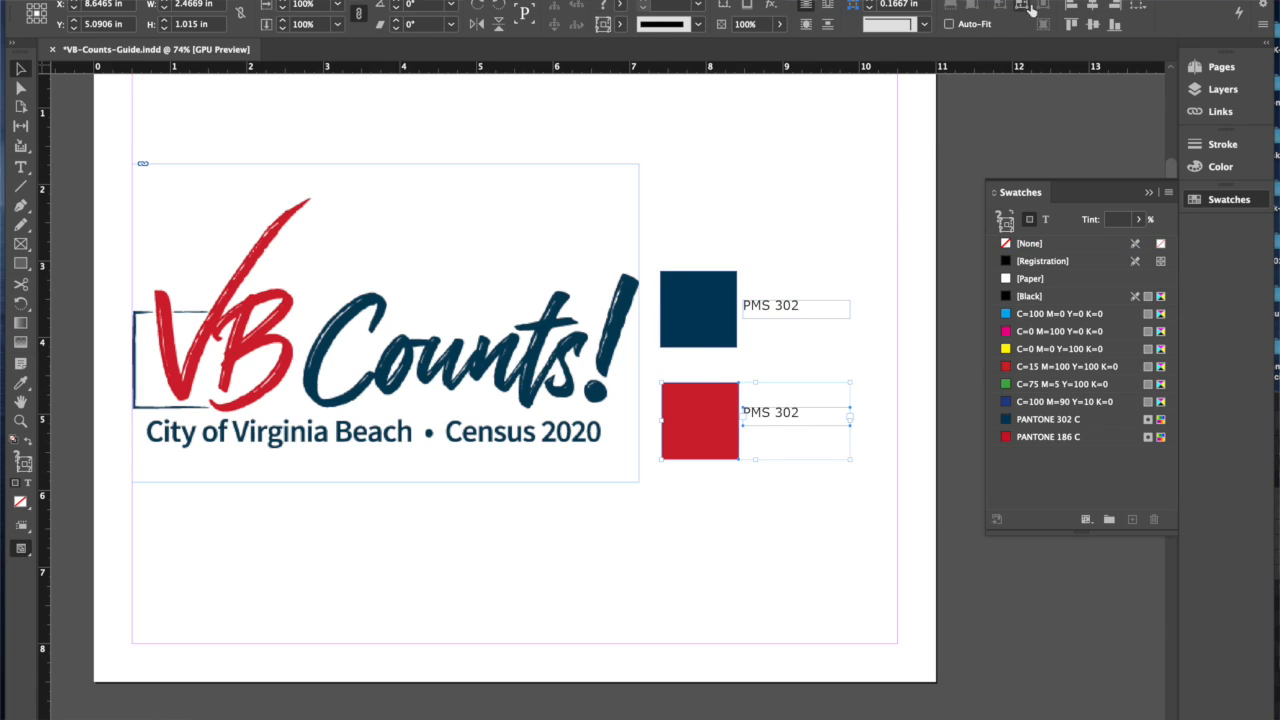
{"action": "left_click", "coordinate": [1092, 26]}
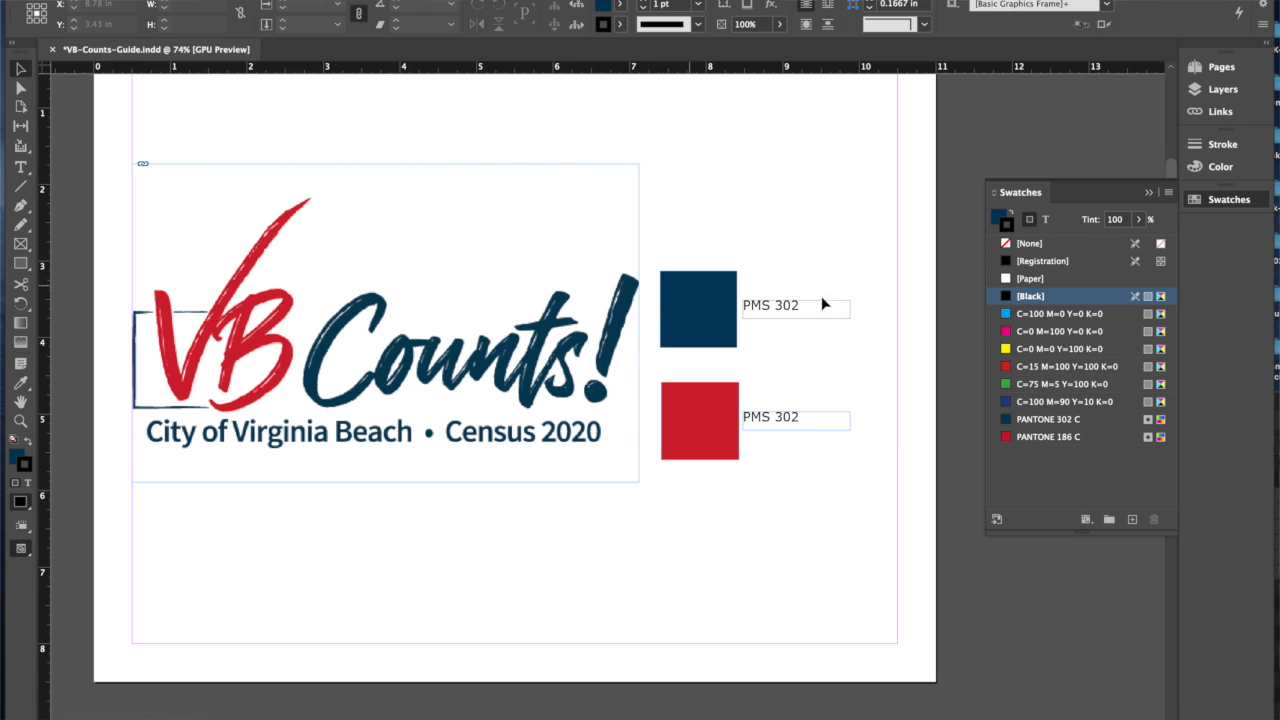
Place VB-Counts-Logo-Final-White.png on page 3 and move it onto the dark pasteboard to about X 12.78 in, Y 5.63 in
{"action": "left_click", "coordinate": [1212, 68]}
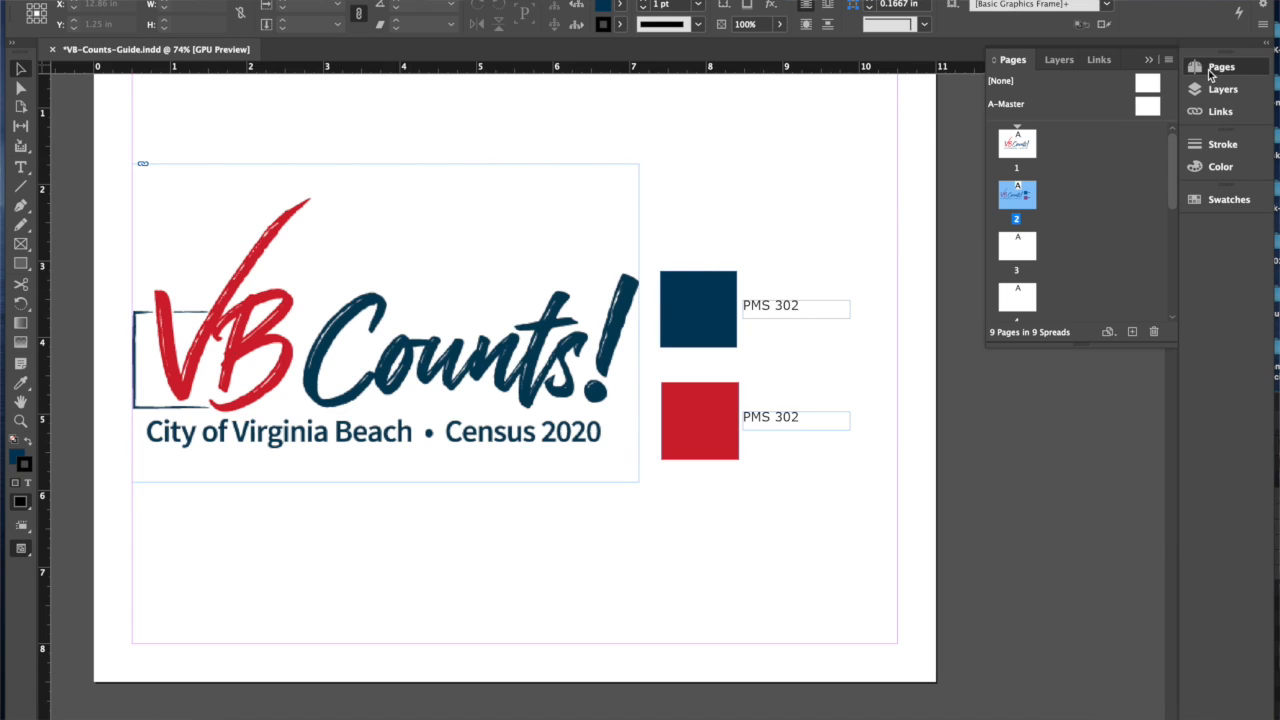
{"action": "double_click", "coordinate": [1018, 248]}
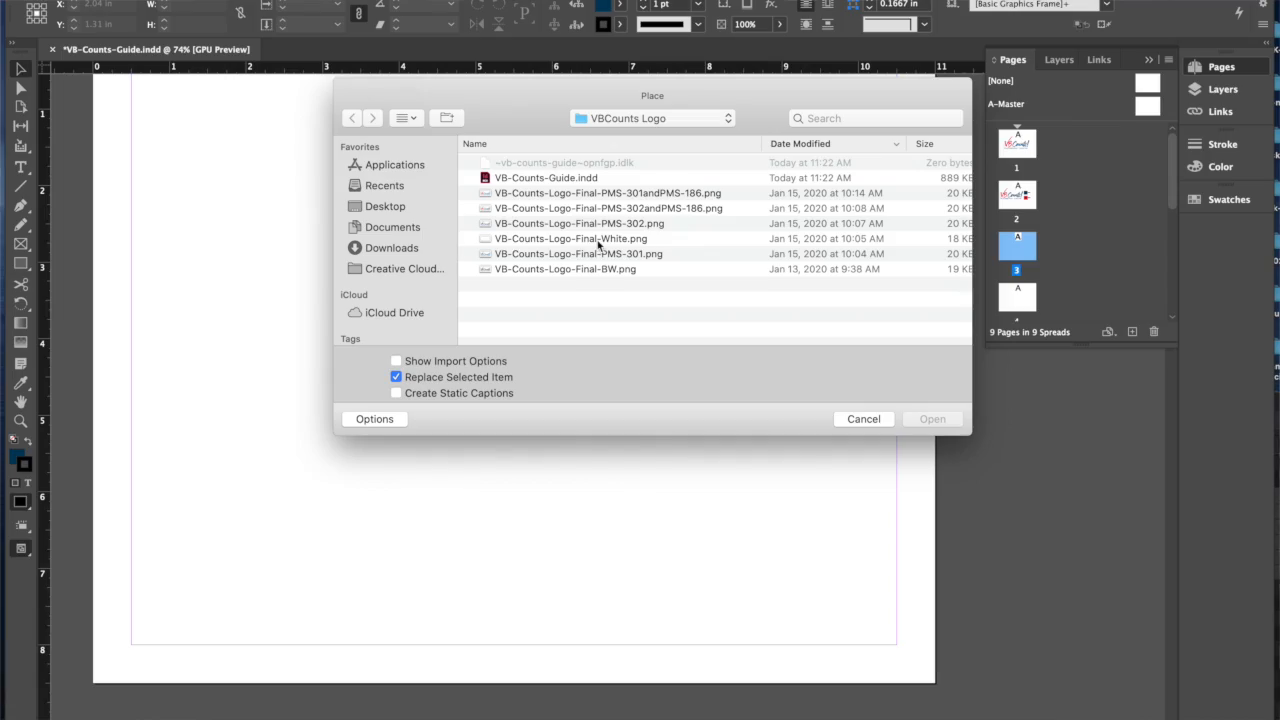
{"action": "left_click", "coordinate": [602, 240]}
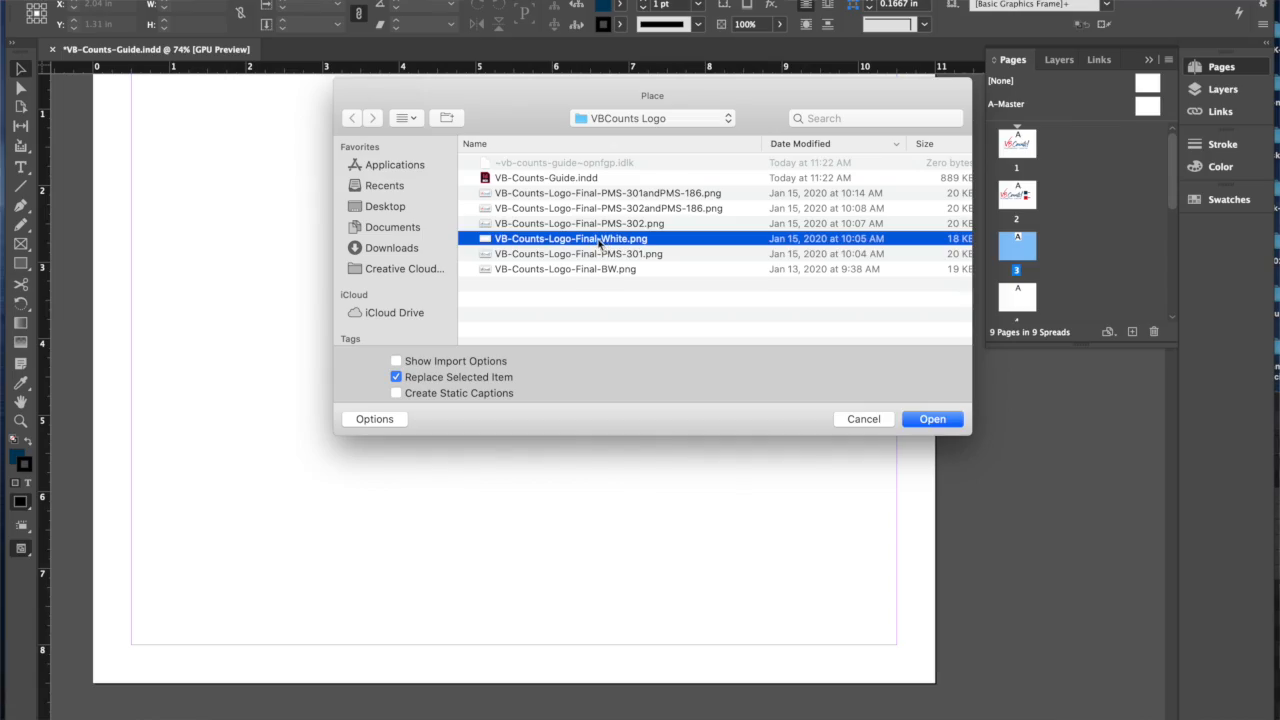
{"action": "left_click", "coordinate": [918, 422]}
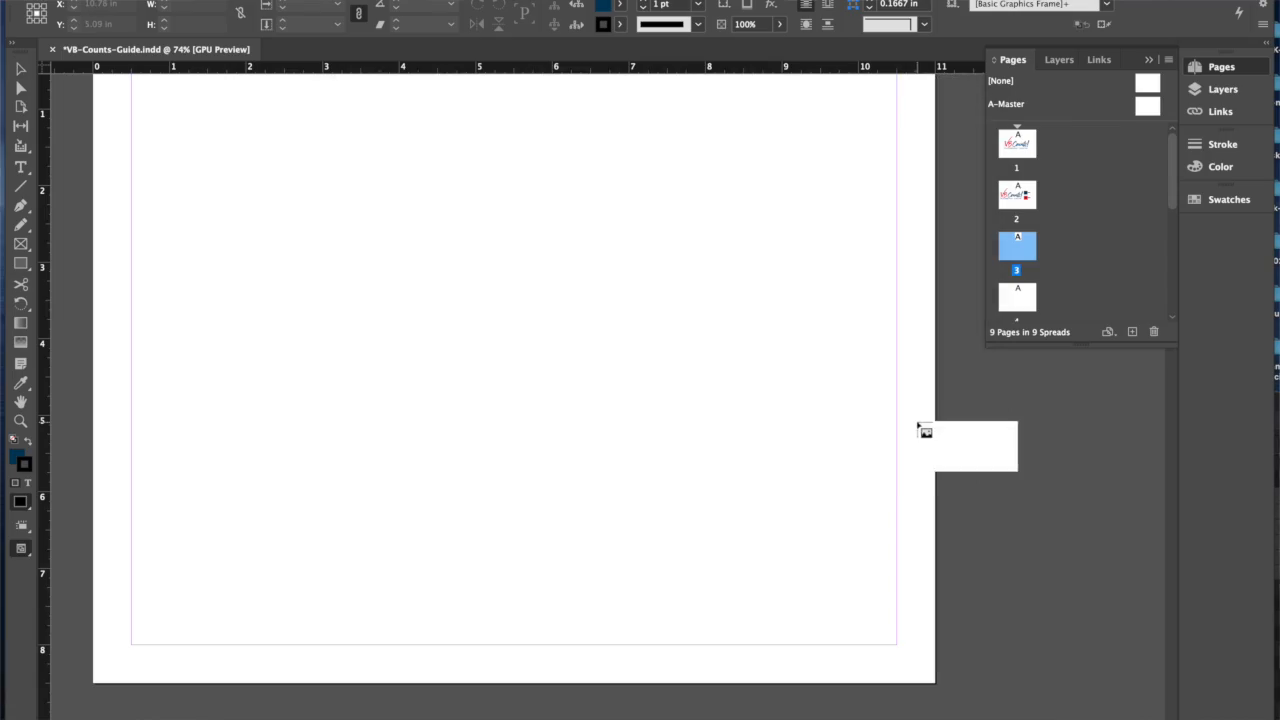
{"action": "left_click", "coordinate": [228, 170]}
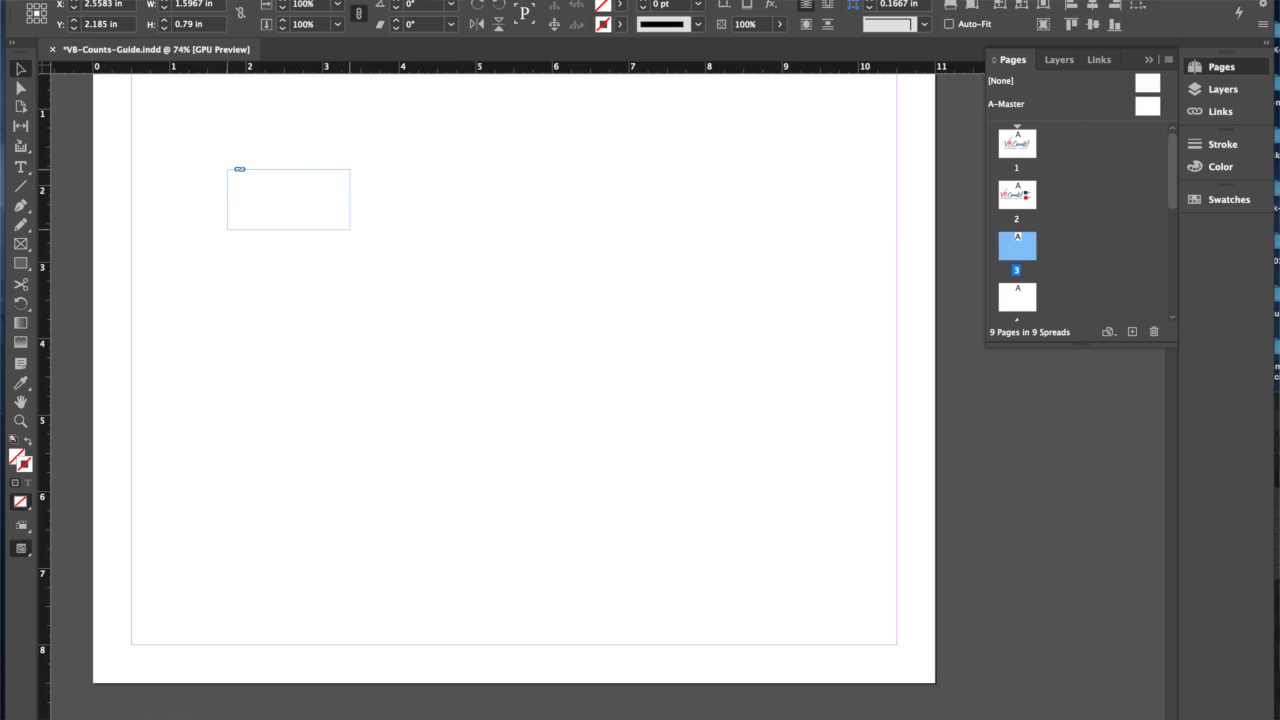
{"action": "left_click_drag", "start_coordinate": [290, 200], "coordinate": [1052, 458]}
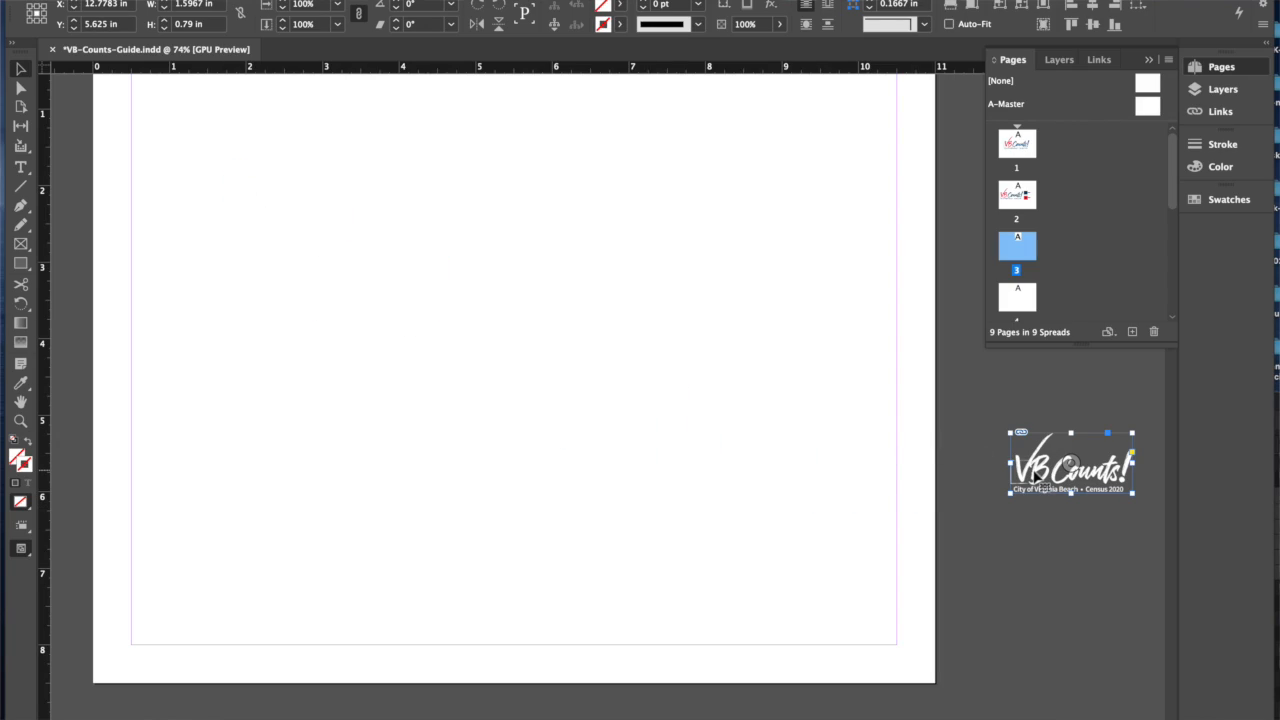
Draw a rectangle about 2.2 in by 1.14 in over the white logo, filled with black and without a stroke
{"action": "left_click", "coordinate": [20, 263]}
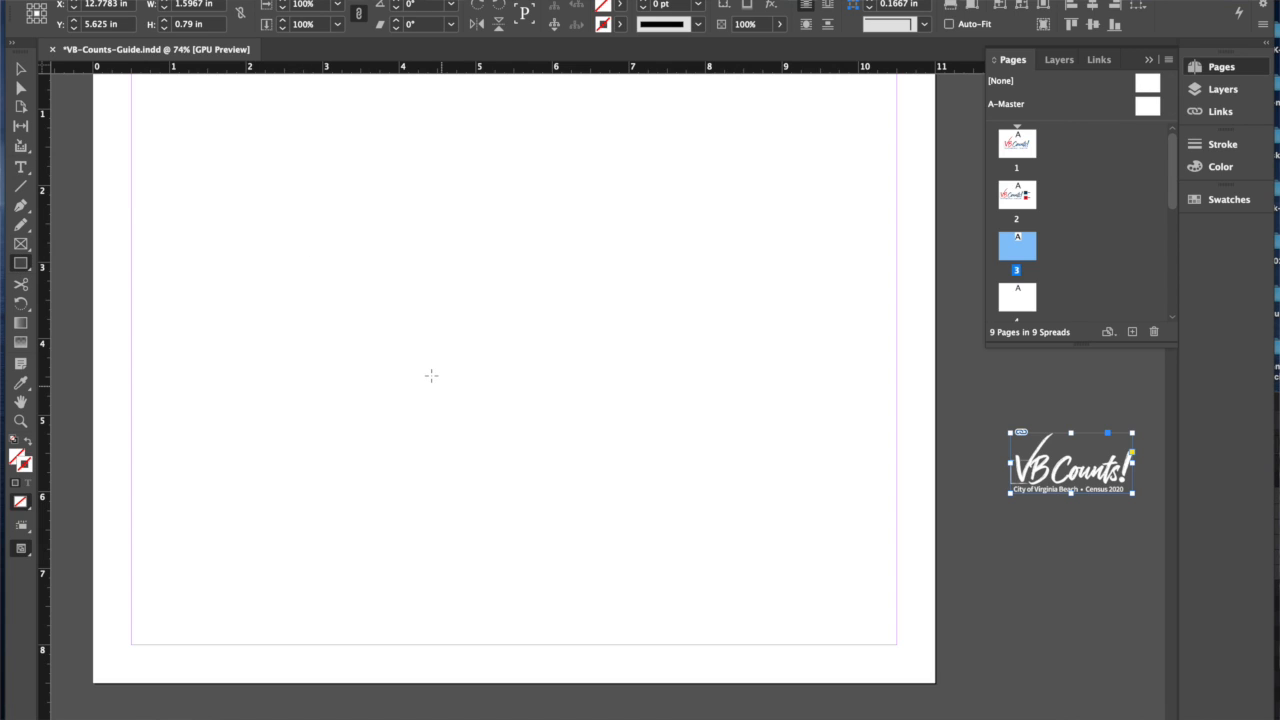
{"action": "left_click_drag", "start_coordinate": [985, 422], "coordinate": [1155, 509]}
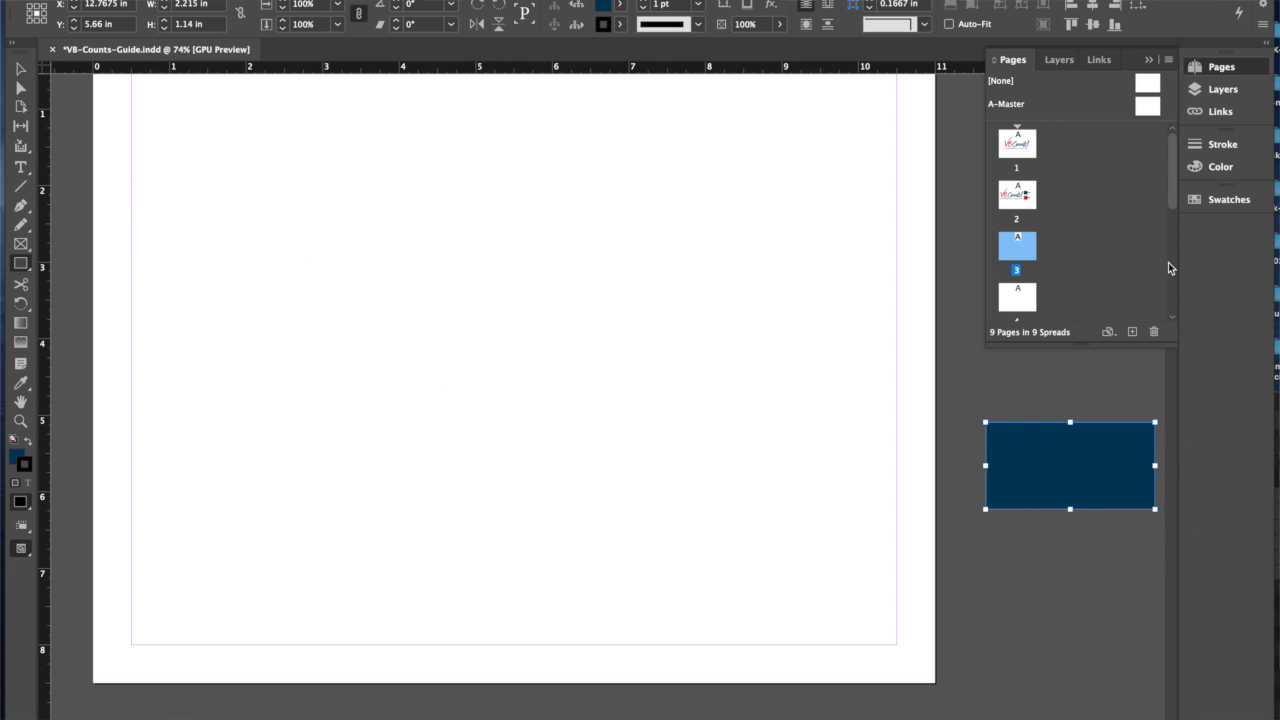
{"action": "left_click", "coordinate": [1203, 168]}
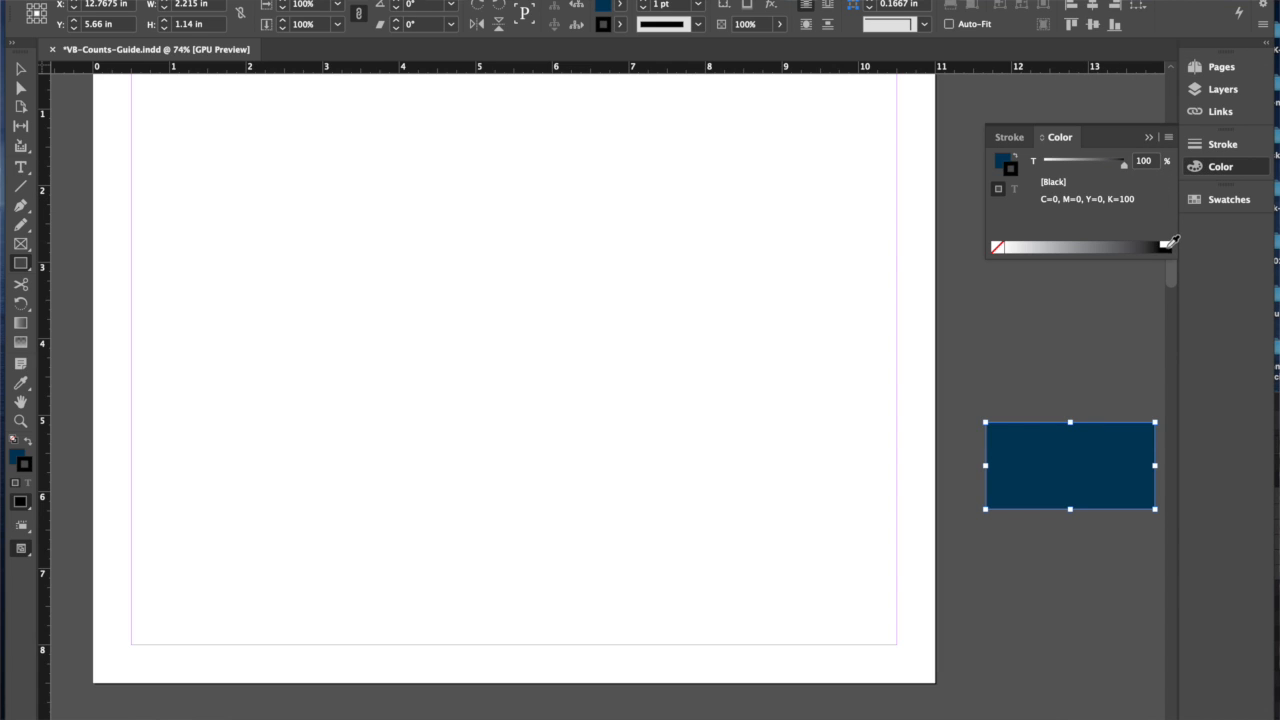
{"action": "left_click", "coordinate": [1015, 160]}
{"action": "left_click", "coordinate": [1011, 167]}
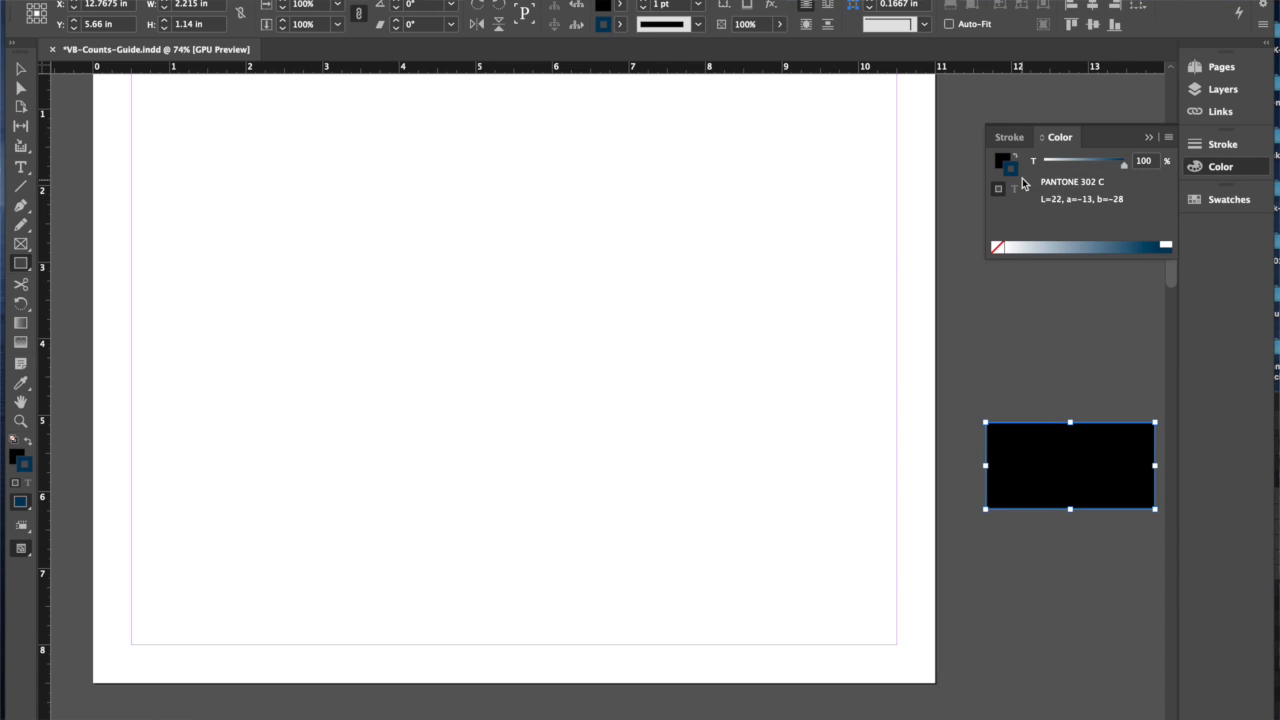
{"action": "left_click", "coordinate": [998, 249]}
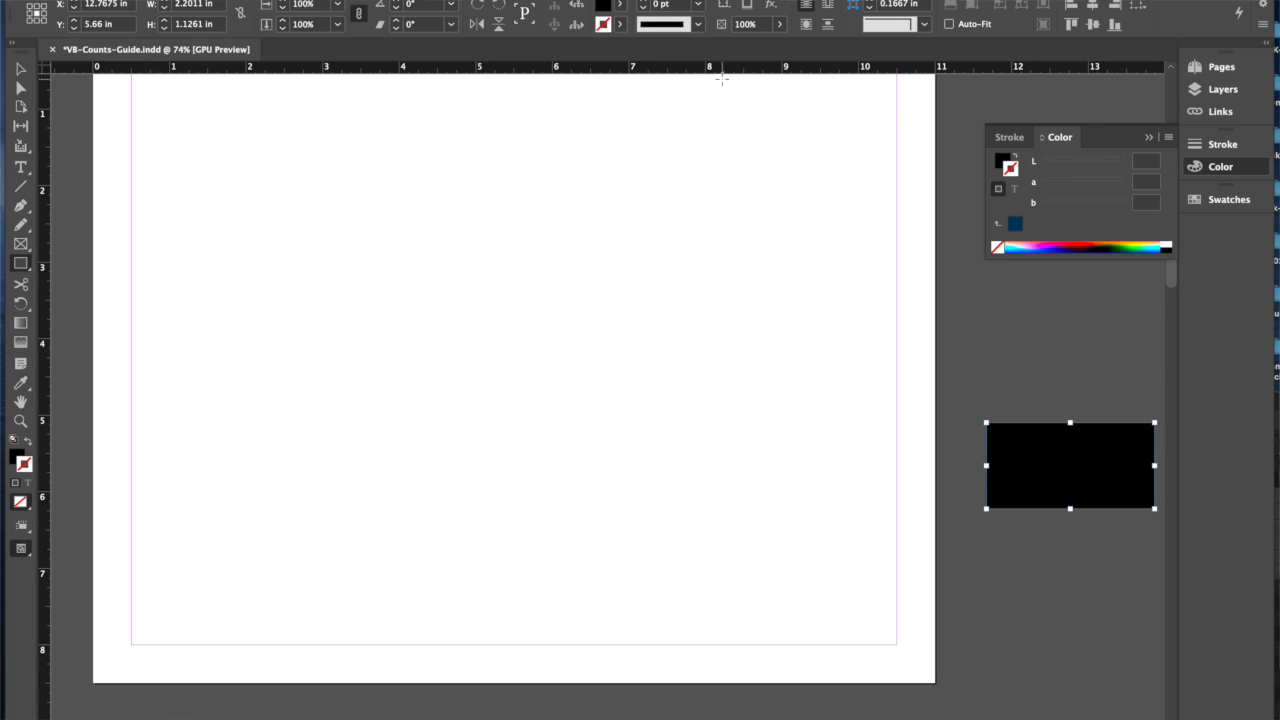
Send the black rectangle behind the white logo and group the two objects
{"action": "key", "text": "v"}
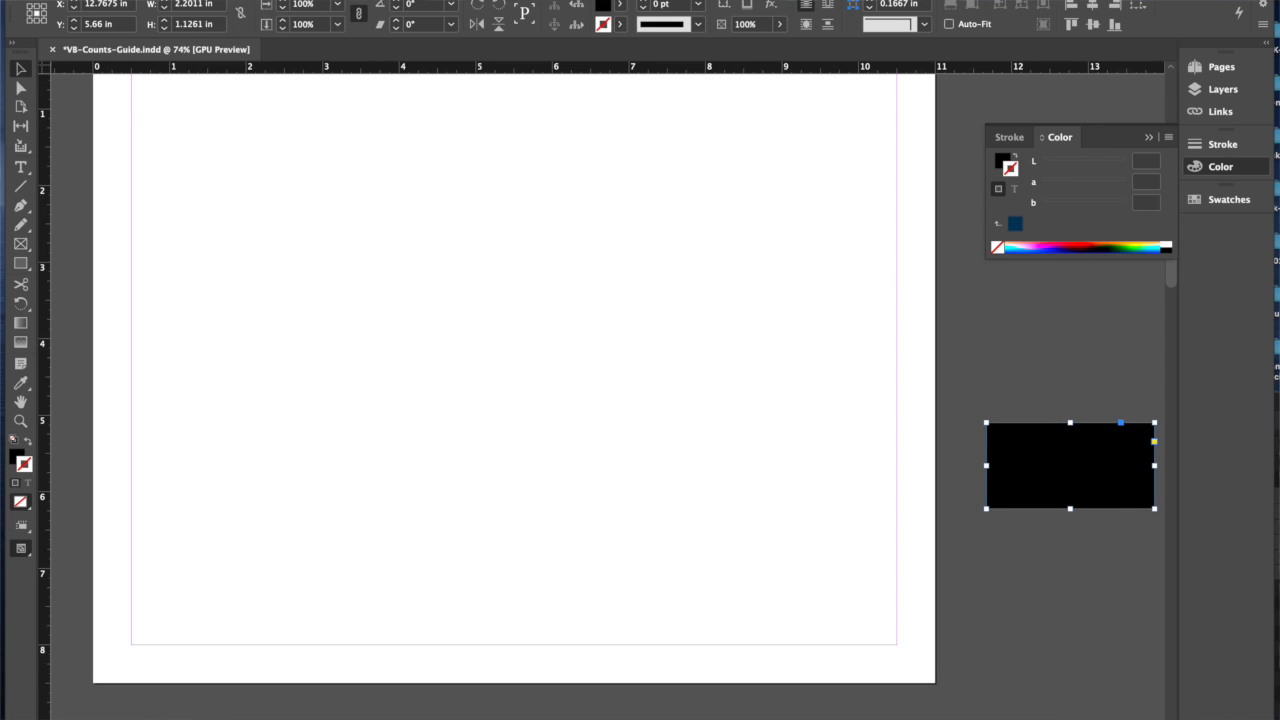
{"action": "left_click", "coordinate": [262, 0]}
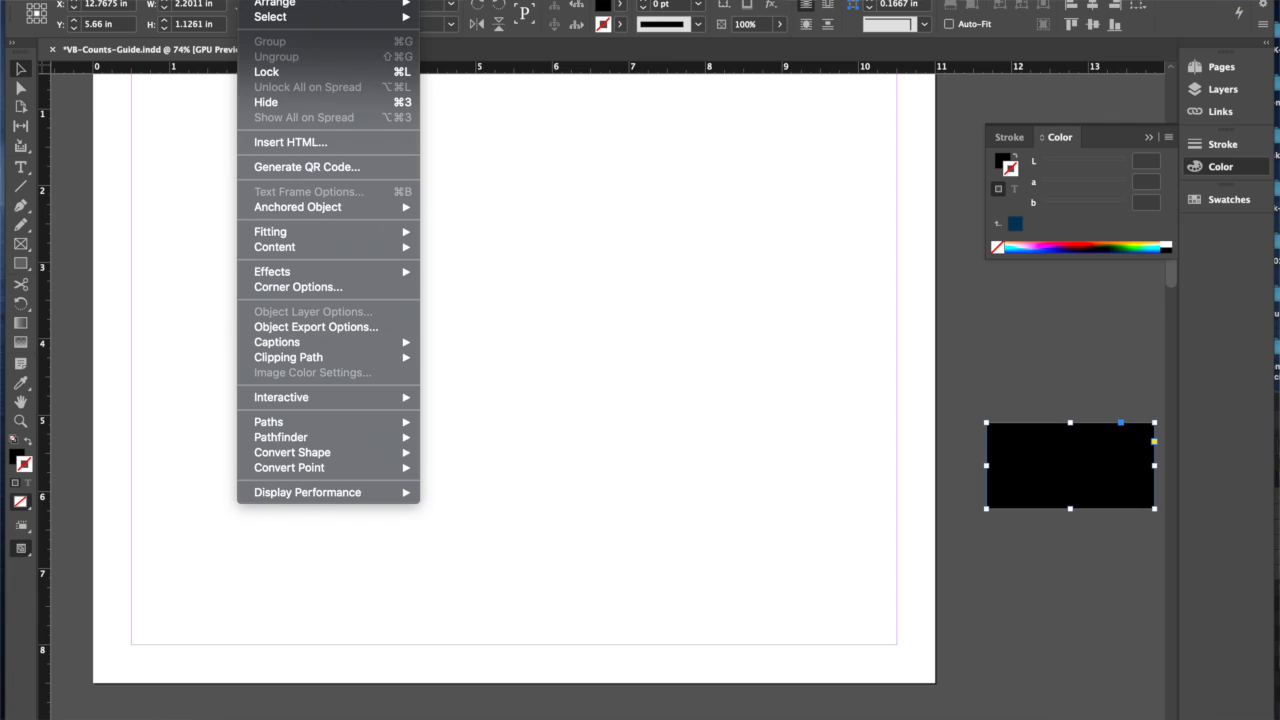
{"action": "mouse_move", "coordinate": [368, 4]}
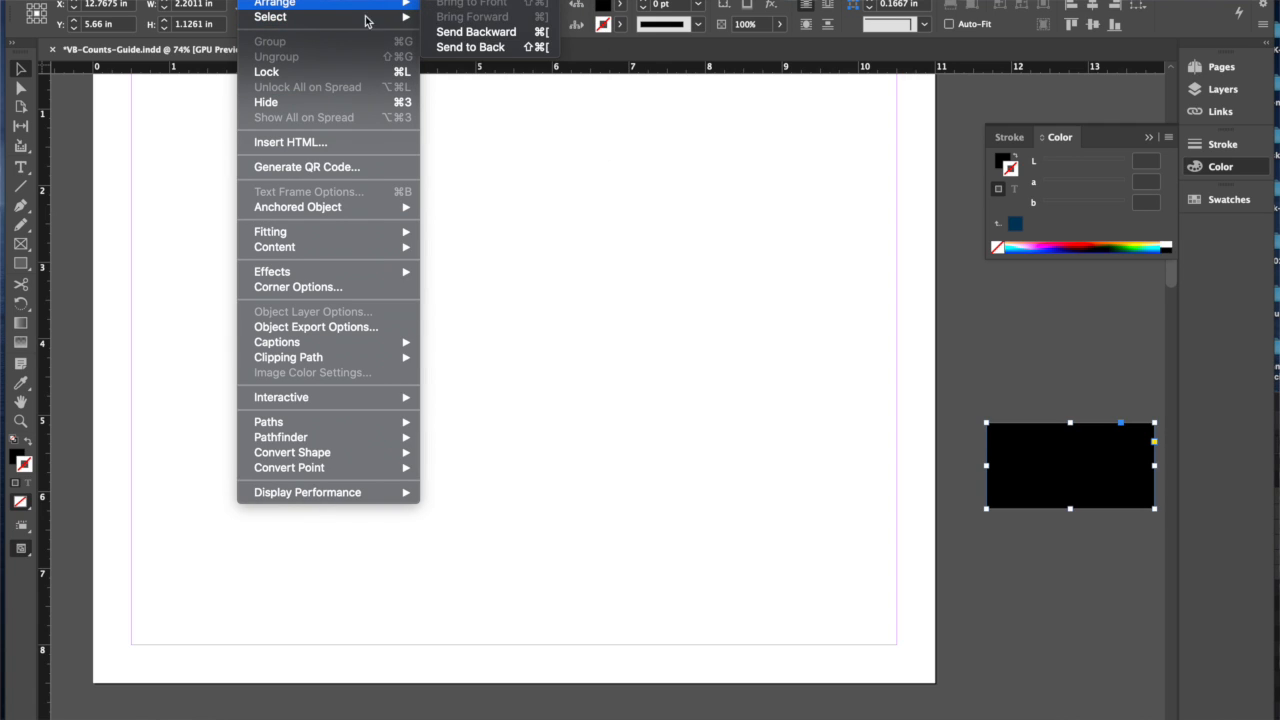
{"action": "left_click", "coordinate": [462, 46]}
{"action": "left_click_drag", "start_coordinate": [1000, 378], "coordinate": [1118, 540]}
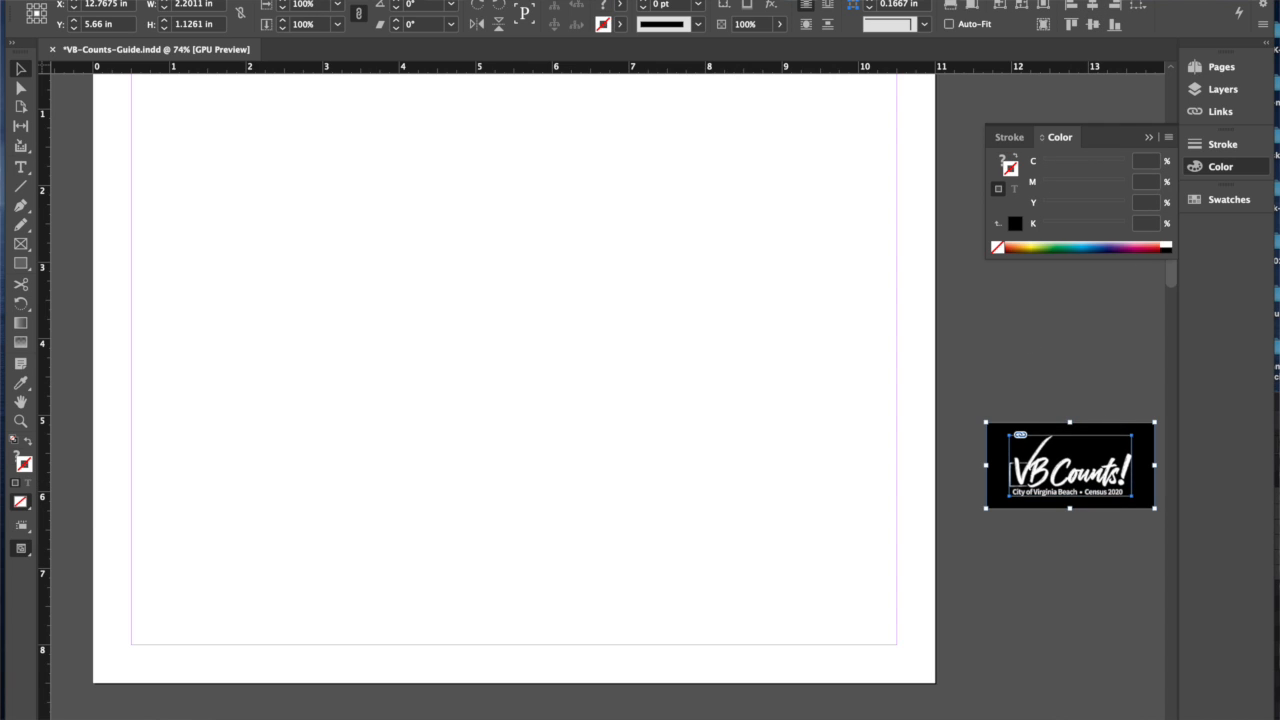
{"action": "left_click", "coordinate": [260, 1]}
{"action": "left_click", "coordinate": [275, 42]}
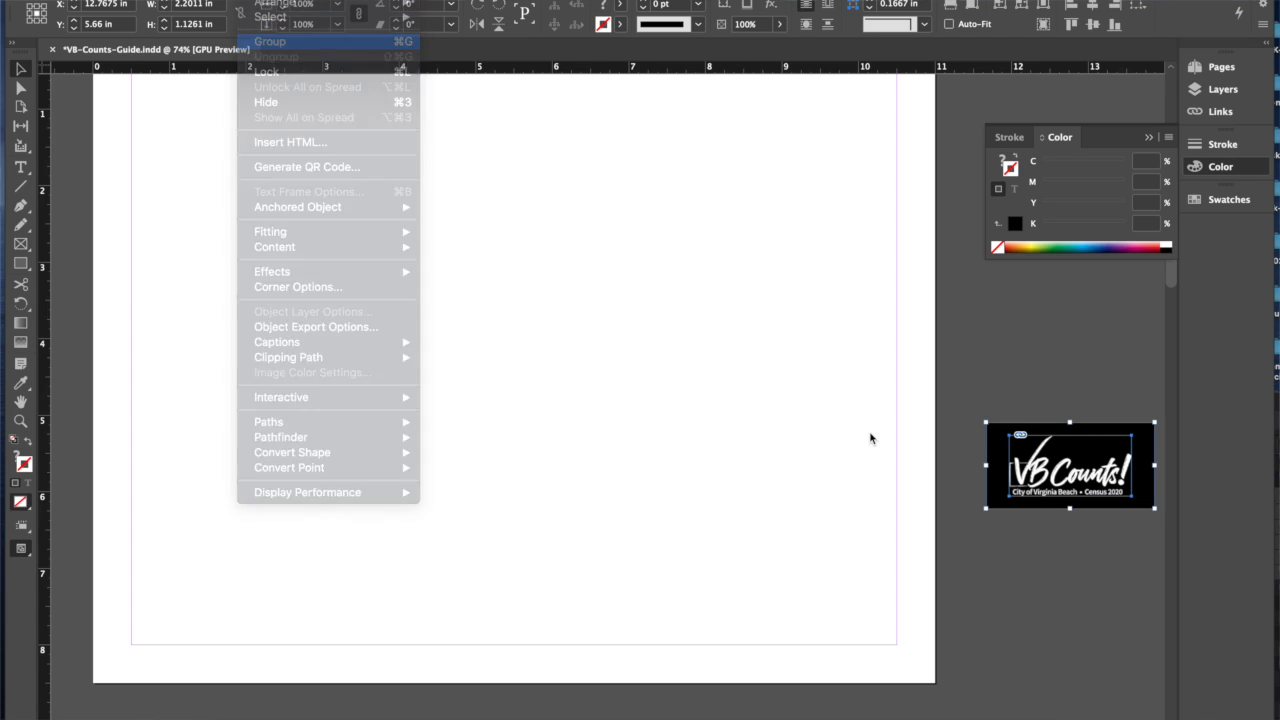
Move the grouped white logo onto page 3 against the left margin and enlarge it to about 5.6 in wide
{"action": "left_click_drag", "start_coordinate": [1096, 474], "coordinate": [241, 245]}
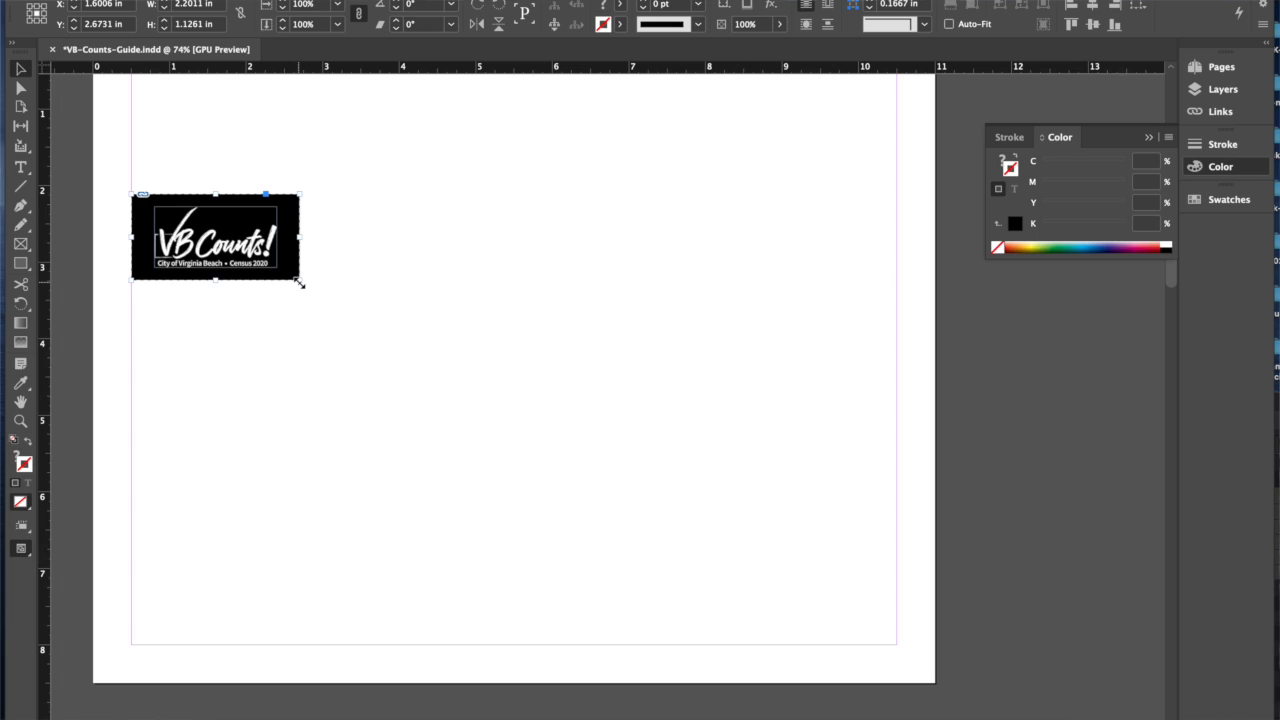
{"action": "left_click_drag", "start_coordinate": [297, 282], "coordinate": [454, 414]}
{"action": "left_click", "coordinate": [508, 436]}
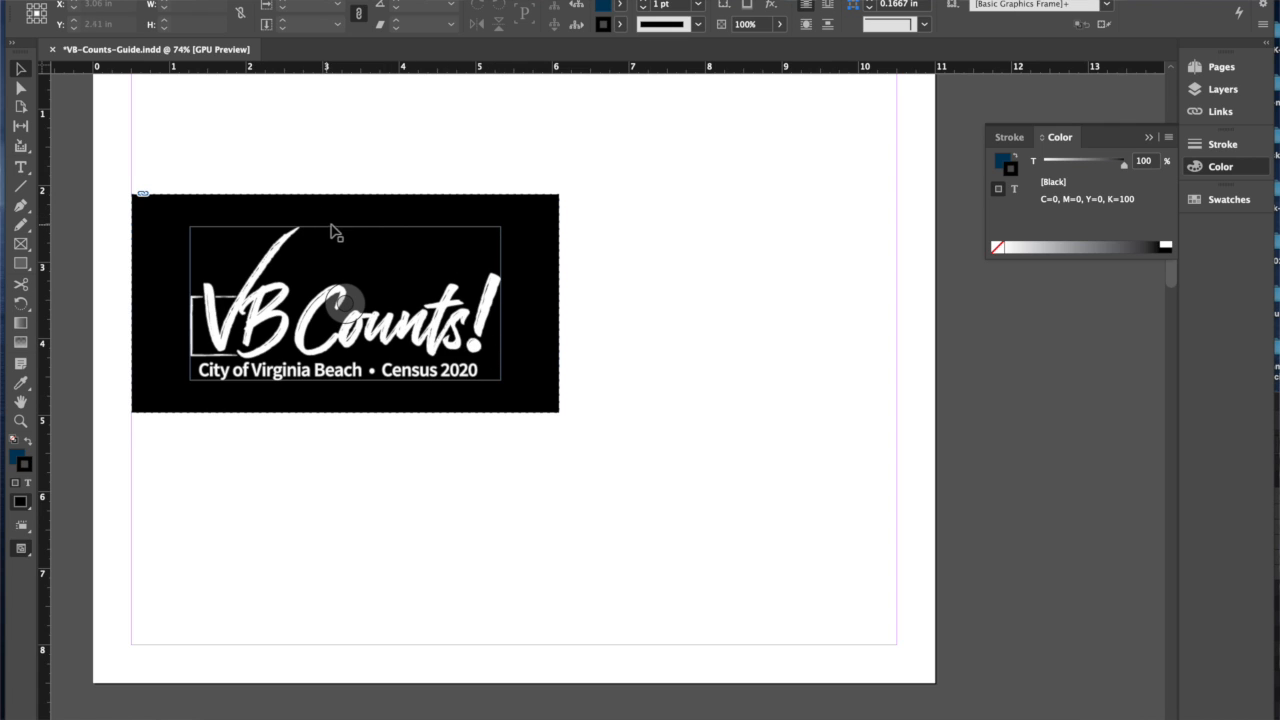
Hide the guides and frame edges and turn on Overprint Preview to view the page 2 logo and squares cleanly
{"action": "scroll", "coordinate": [397, 249], "scroll_direction": "down", "scroll_amount": 15}
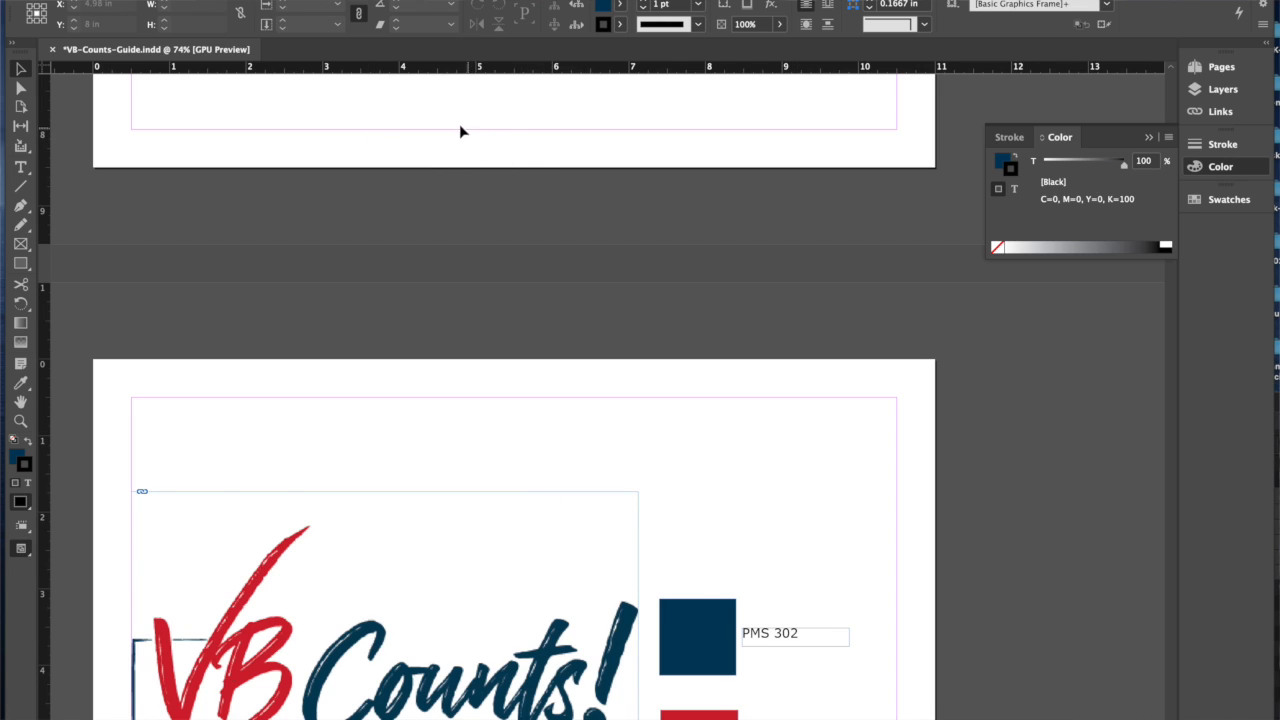
{"action": "scroll", "coordinate": [474, 292], "scroll_direction": "down", "scroll_amount": 5}
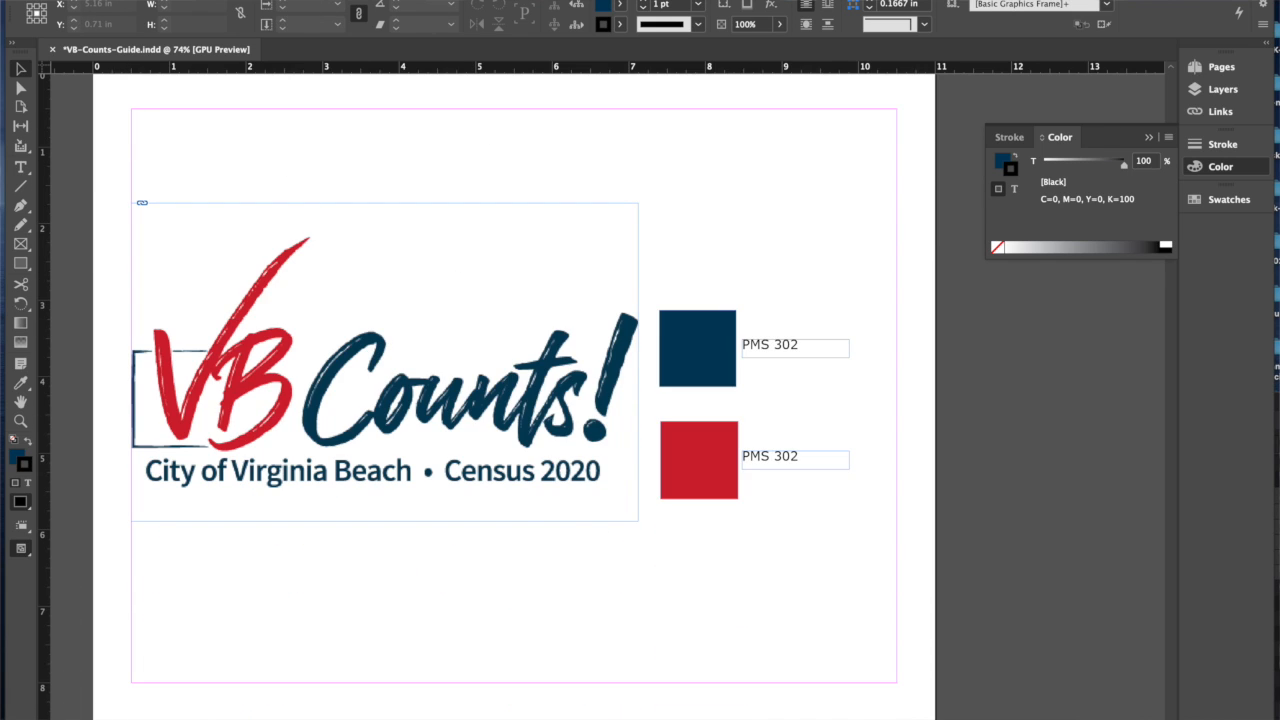
{"action": "left_click", "coordinate": [350, 1]}
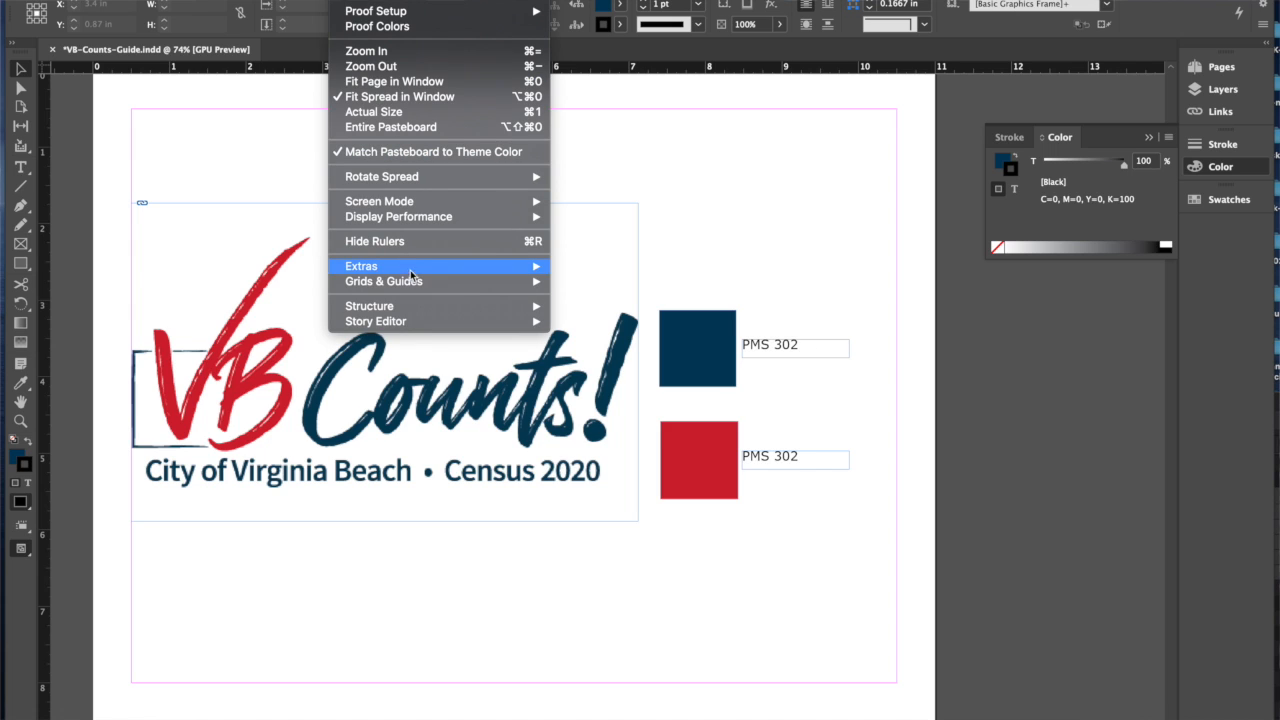
{"action": "mouse_move", "coordinate": [415, 281]}
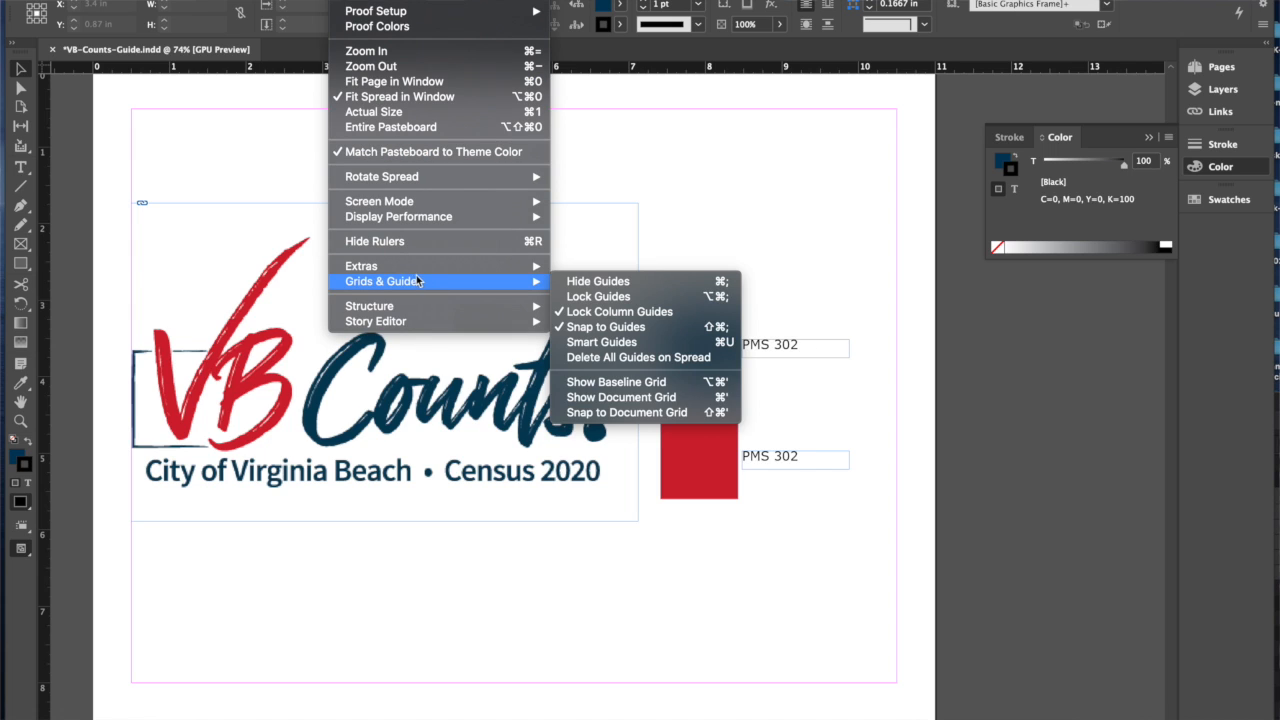
{"action": "left_click", "coordinate": [620, 283]}
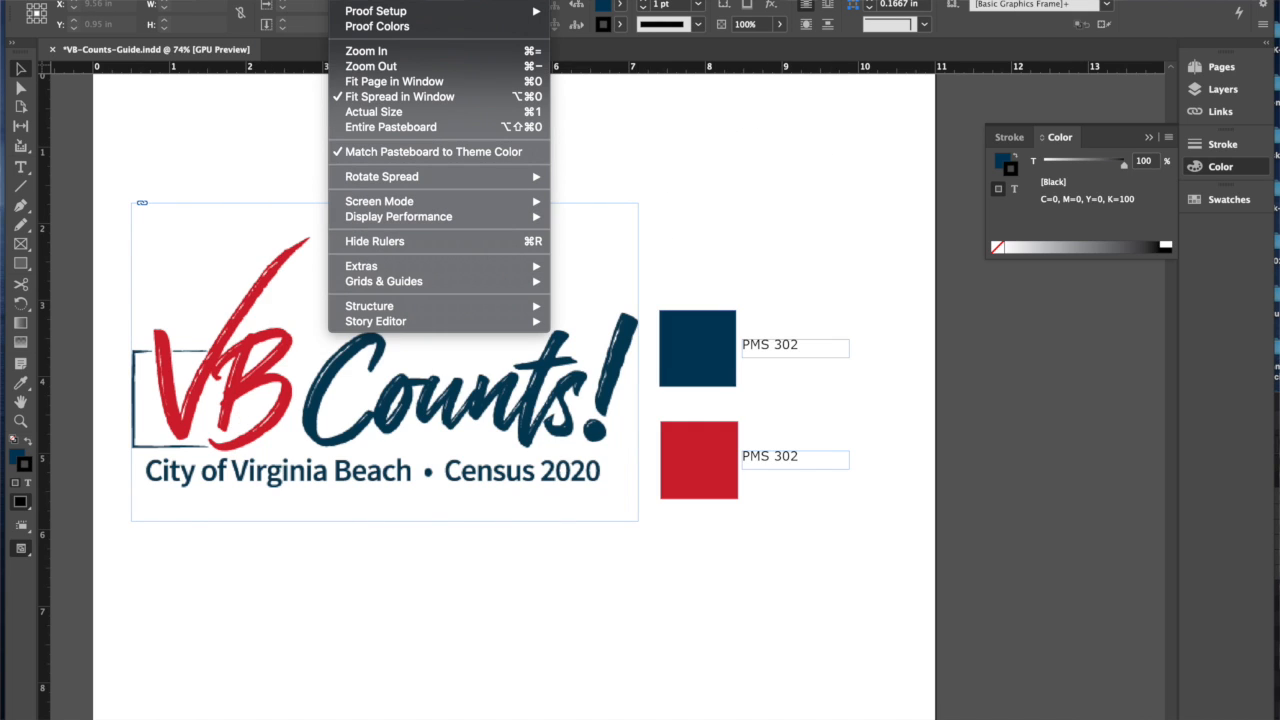
{"action": "left_click", "coordinate": [360, 2]}
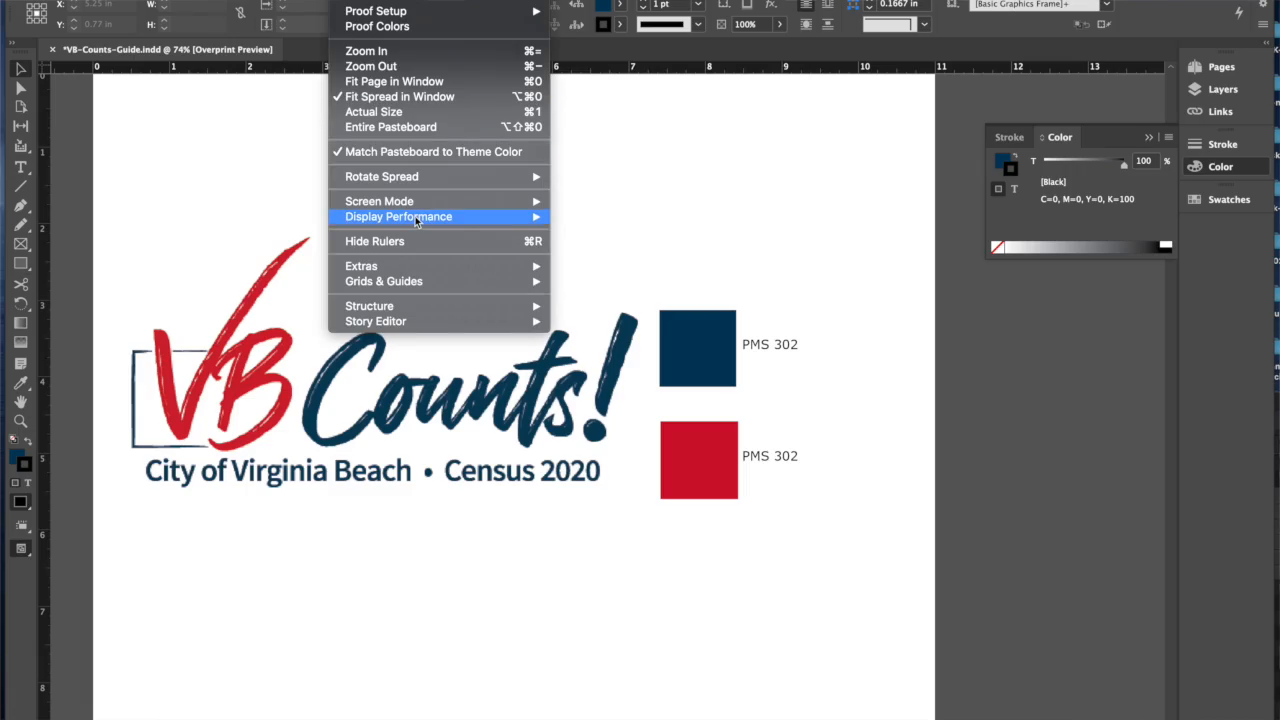
Set the display performance to High Quality Display
{"action": "mouse_move", "coordinate": [416, 220]}
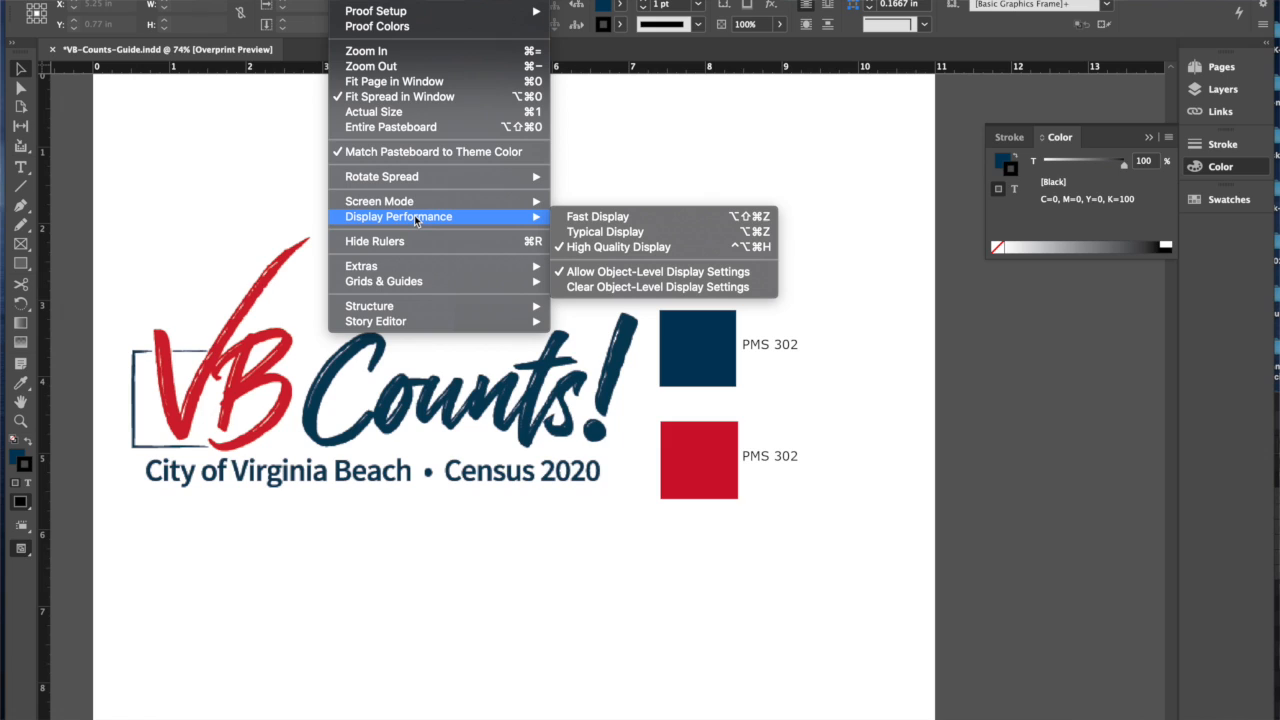
{"action": "left_click", "coordinate": [613, 237]}
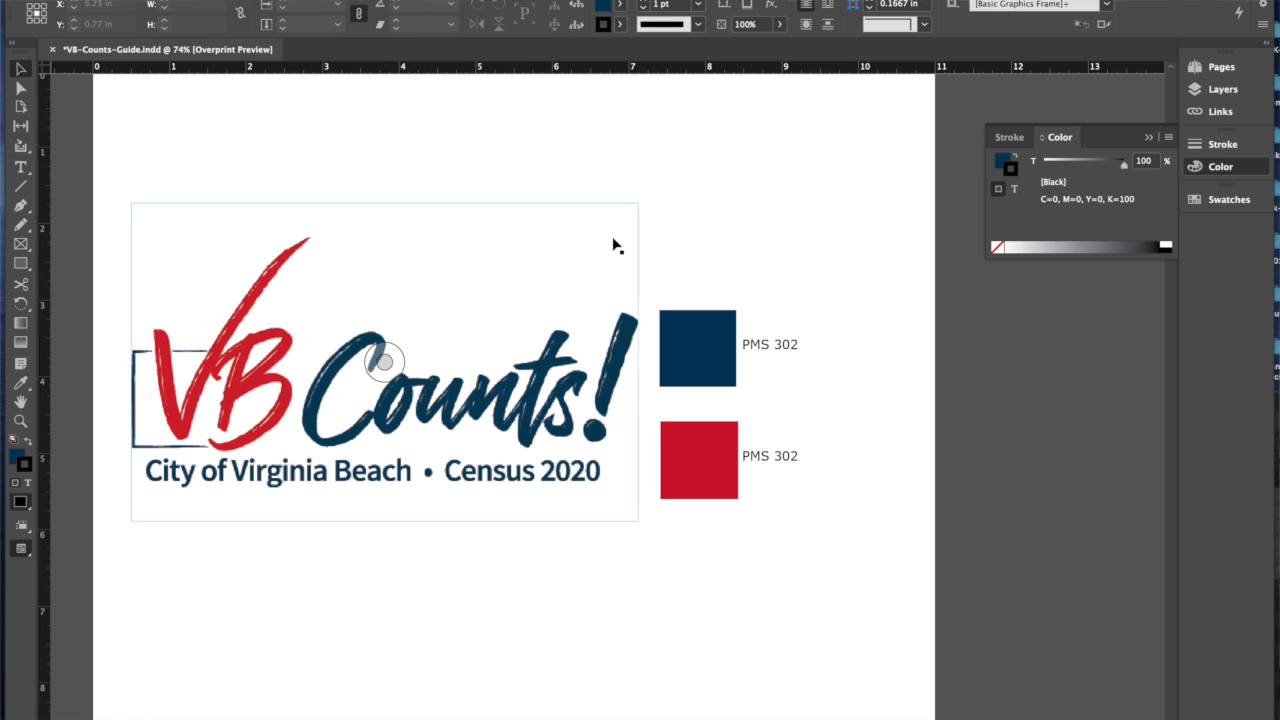
{"action": "left_click", "coordinate": [347, 1]}
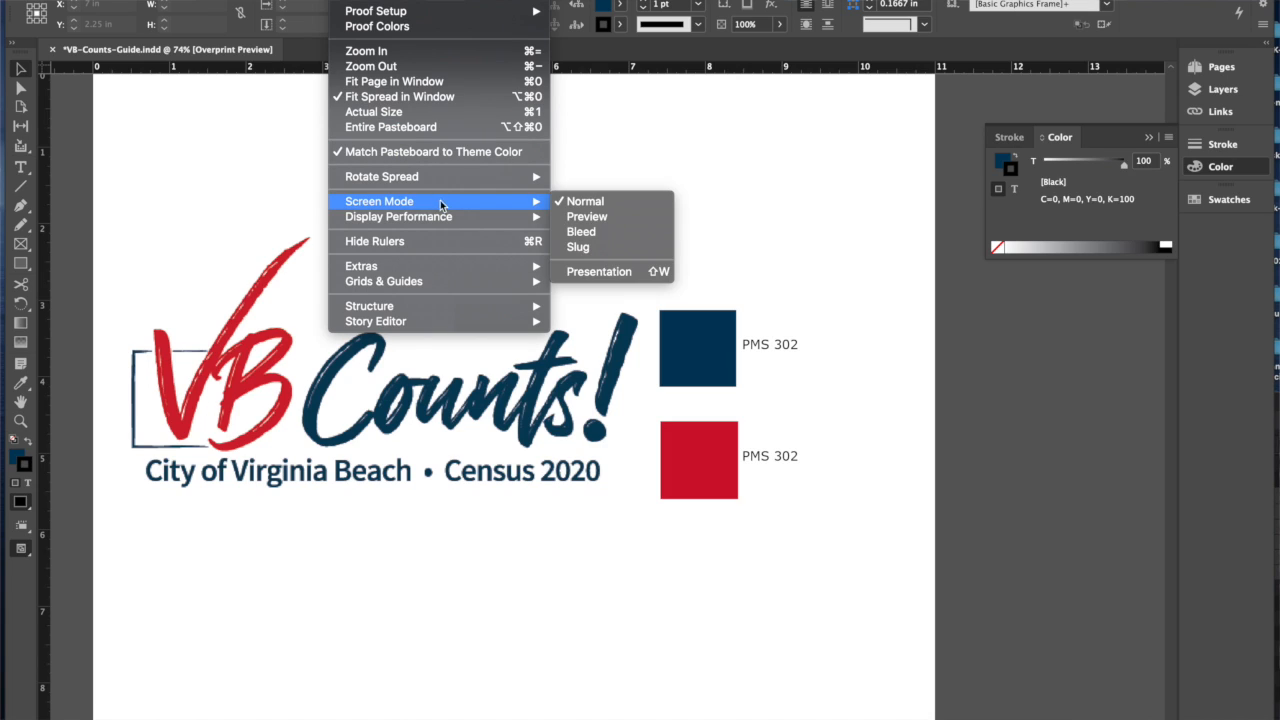
{"action": "mouse_move", "coordinate": [449, 217]}
{"action": "left_click", "coordinate": [650, 251]}
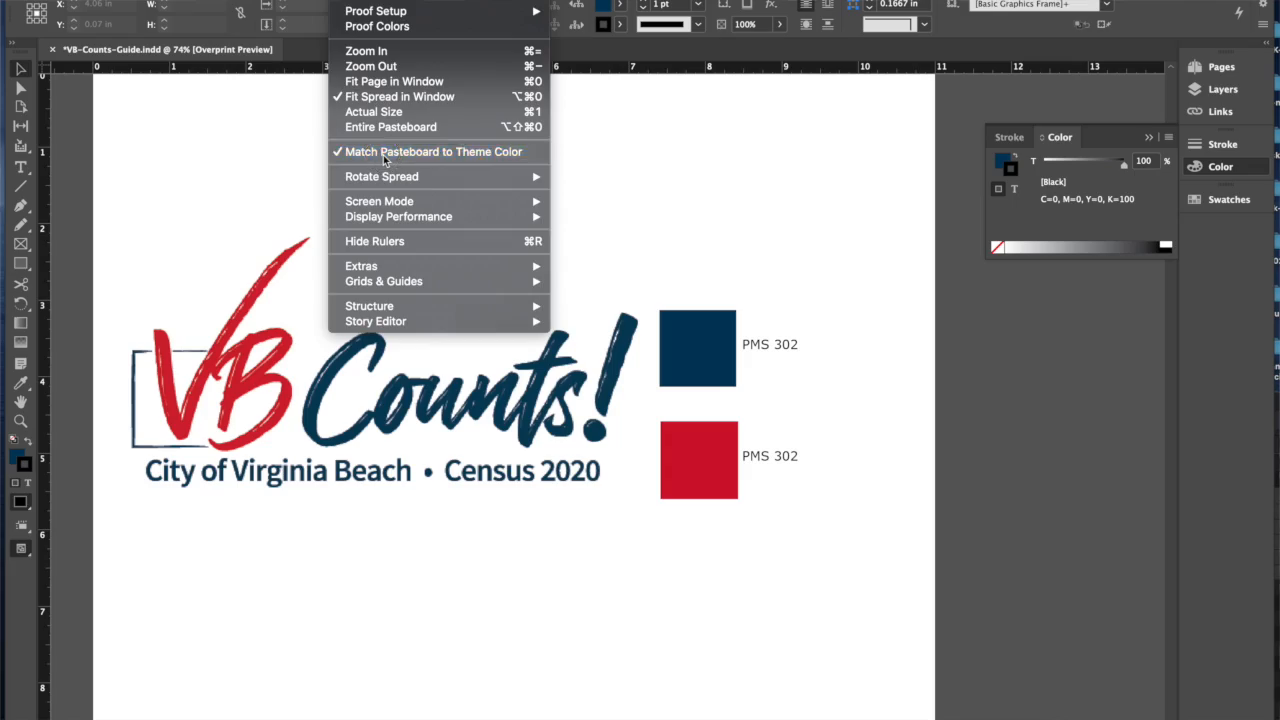
Stop matching the pasteboard to the theme color, undo the enlargement of the grouped white logo on page 3, and deselect it
{"action": "left_click", "coordinate": [405, 176]}
{"action": "scroll", "coordinate": [405, 176], "scroll_direction": "down", "scroll_amount": 5}
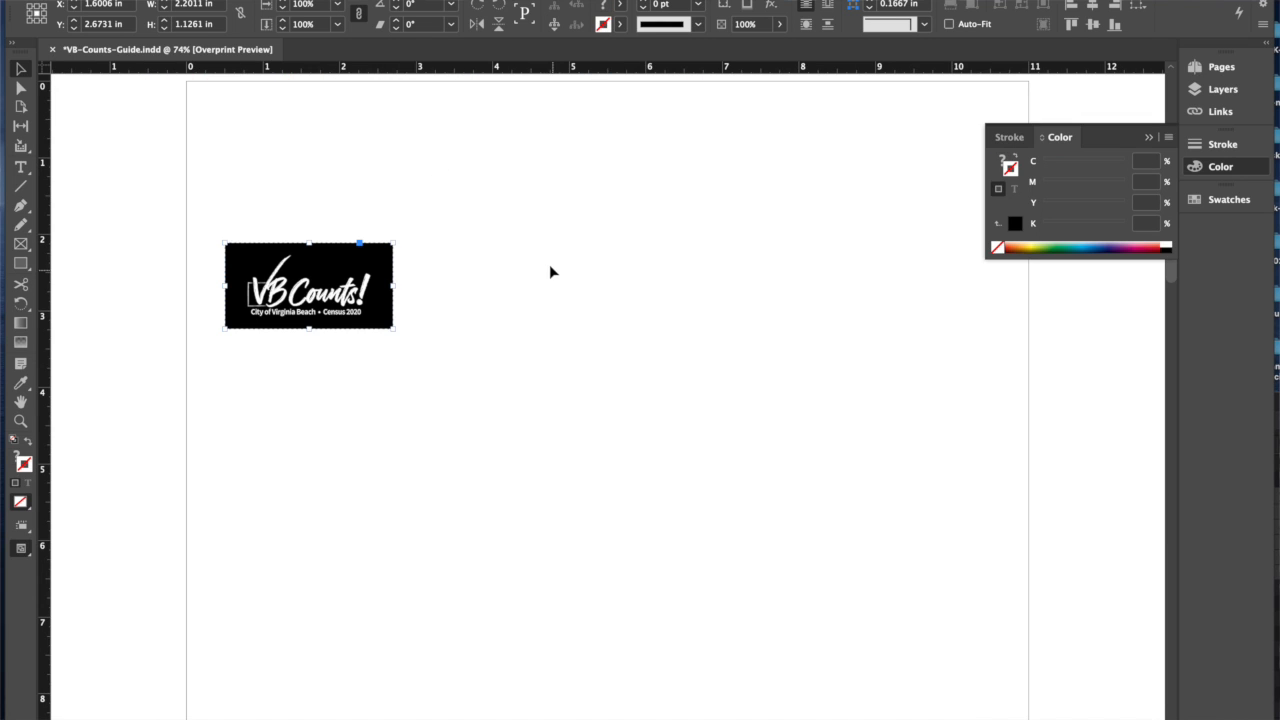
{"action": "left_click", "coordinate": [549, 265]}
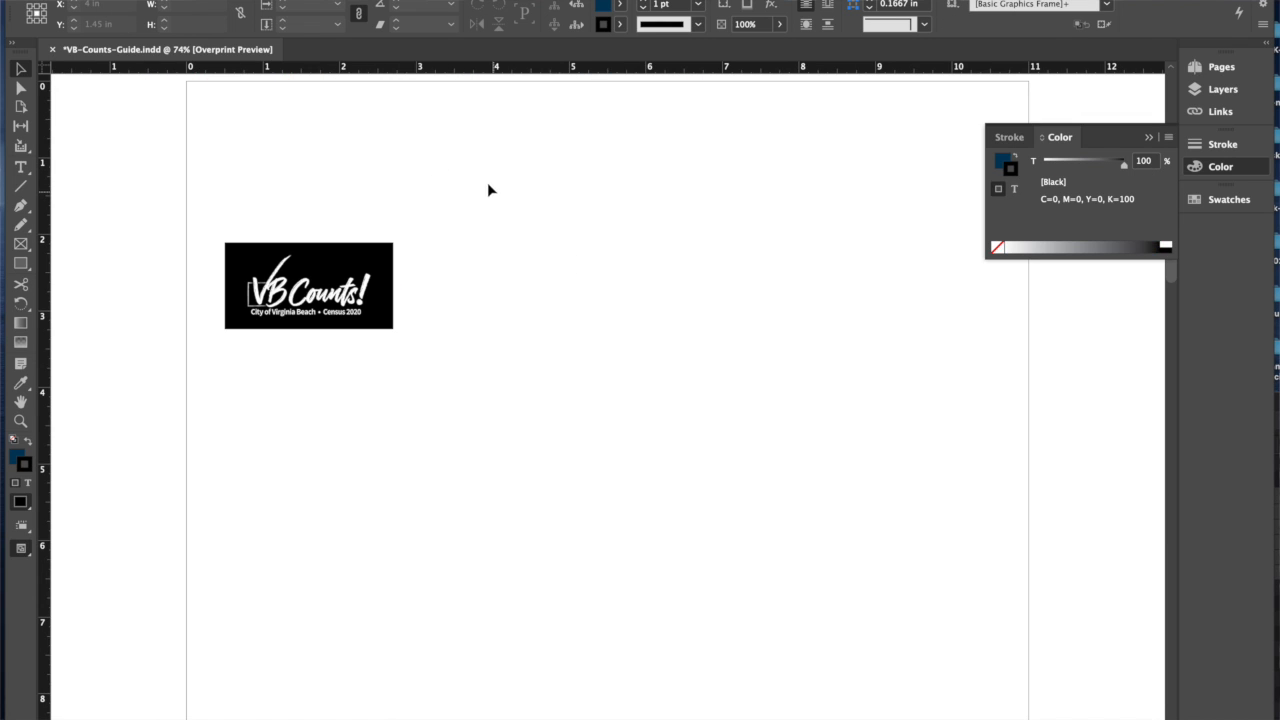
Turn off Overprint Preview to return page 3 to the regular GPU preview
{"action": "left_click", "coordinate": [350, 1]}
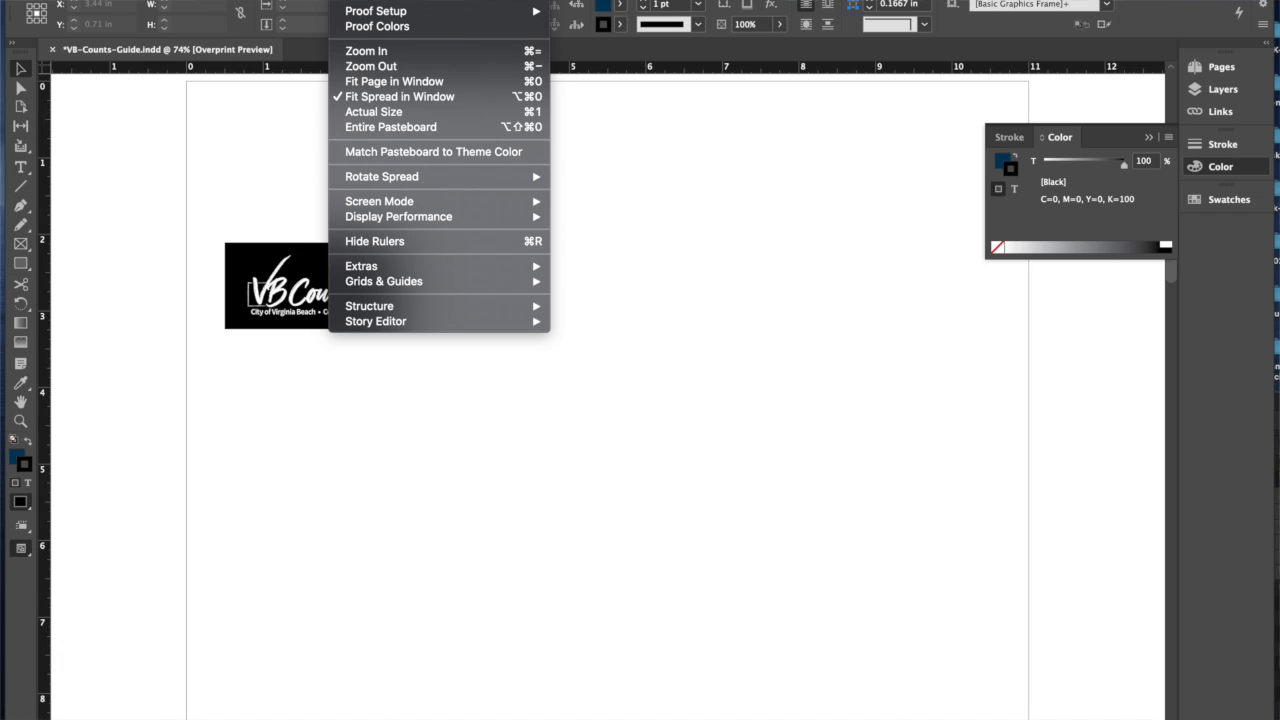
{"action": "left_click", "coordinate": [370, 0]}
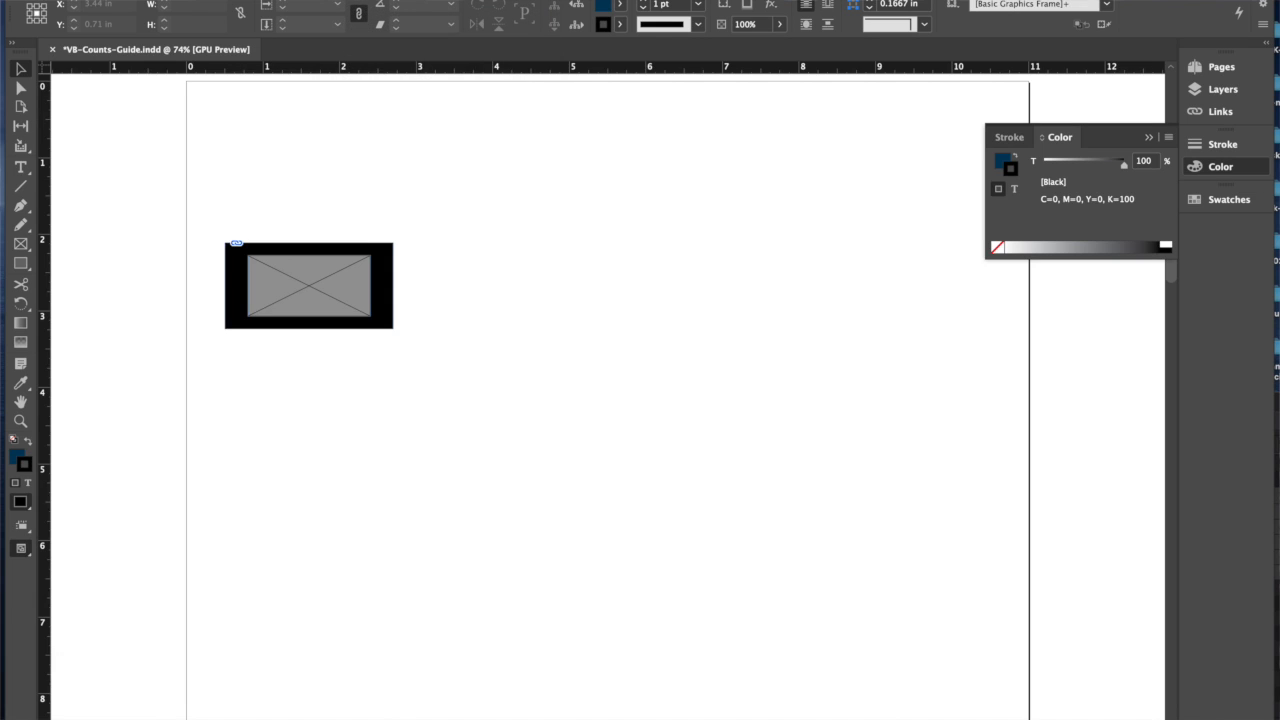
{"action": "left_click", "coordinate": [350, 0]}
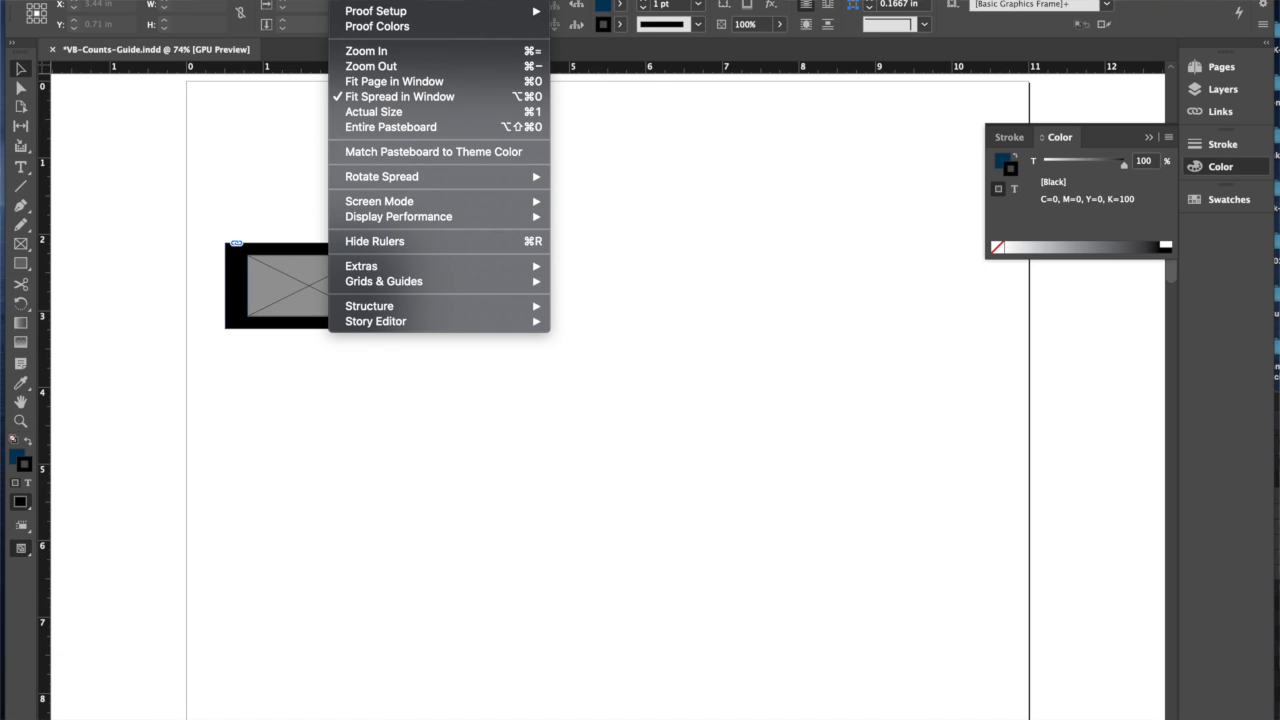
{"action": "left_click", "coordinate": [319, 268]}
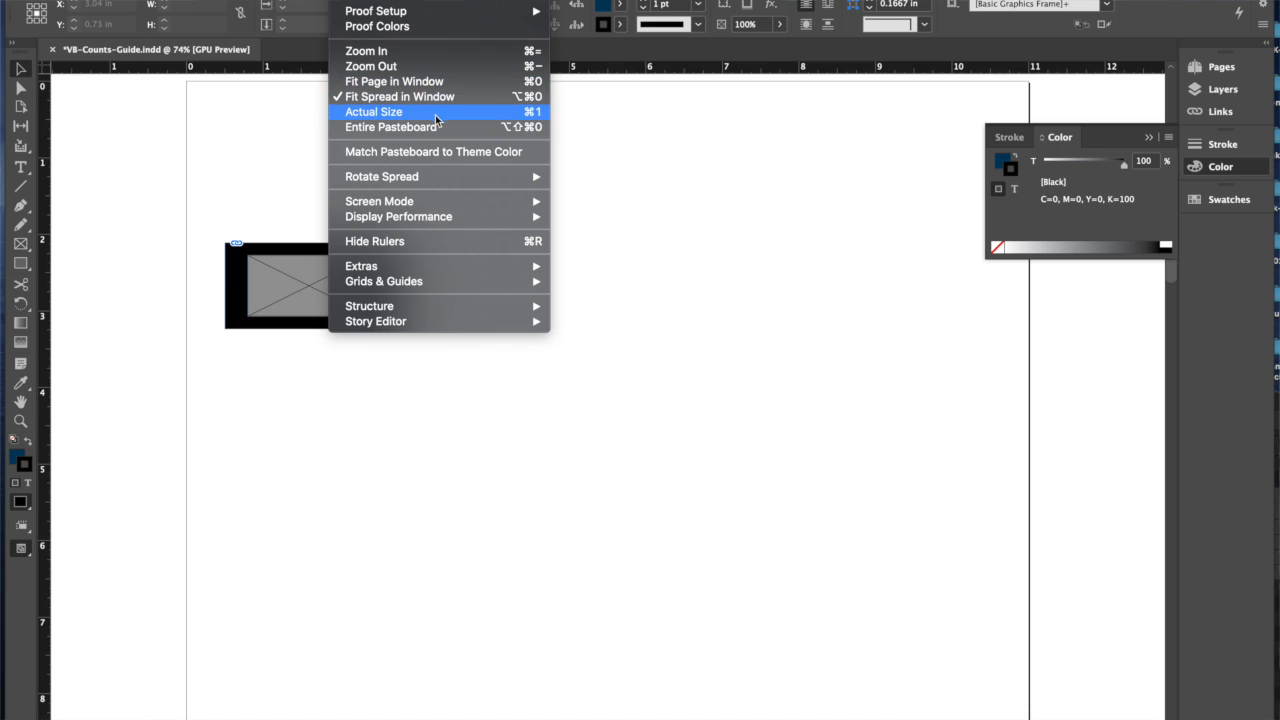
{"action": "left_click", "coordinate": [237, 137]}
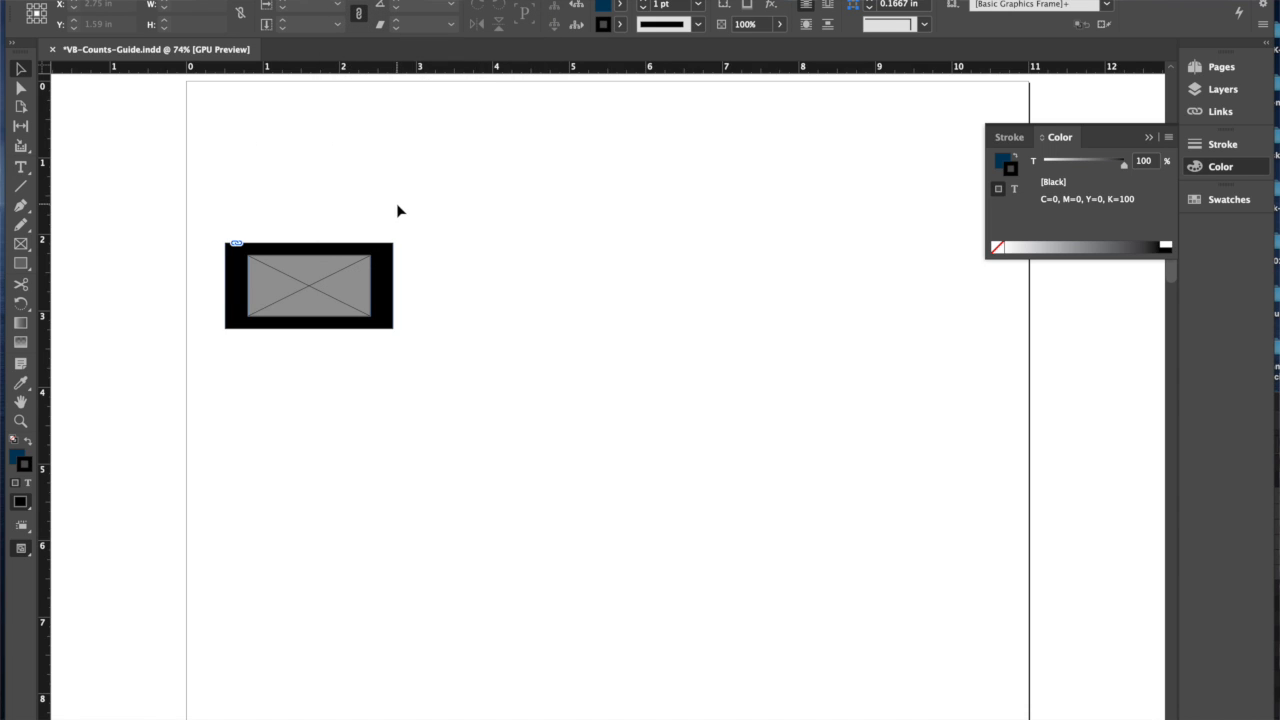
Set the display performance to High Quality Display while viewing the full-color logo on page 1
{"action": "scroll", "coordinate": [406, 212], "scroll_direction": "left", "scroll_amount": 3}
{"action": "scroll", "coordinate": [406, 212], "scroll_direction": "up", "scroll_amount": 1}
{"action": "key", "text": "super+z"}
{"action": "key", "text": "super+z"}
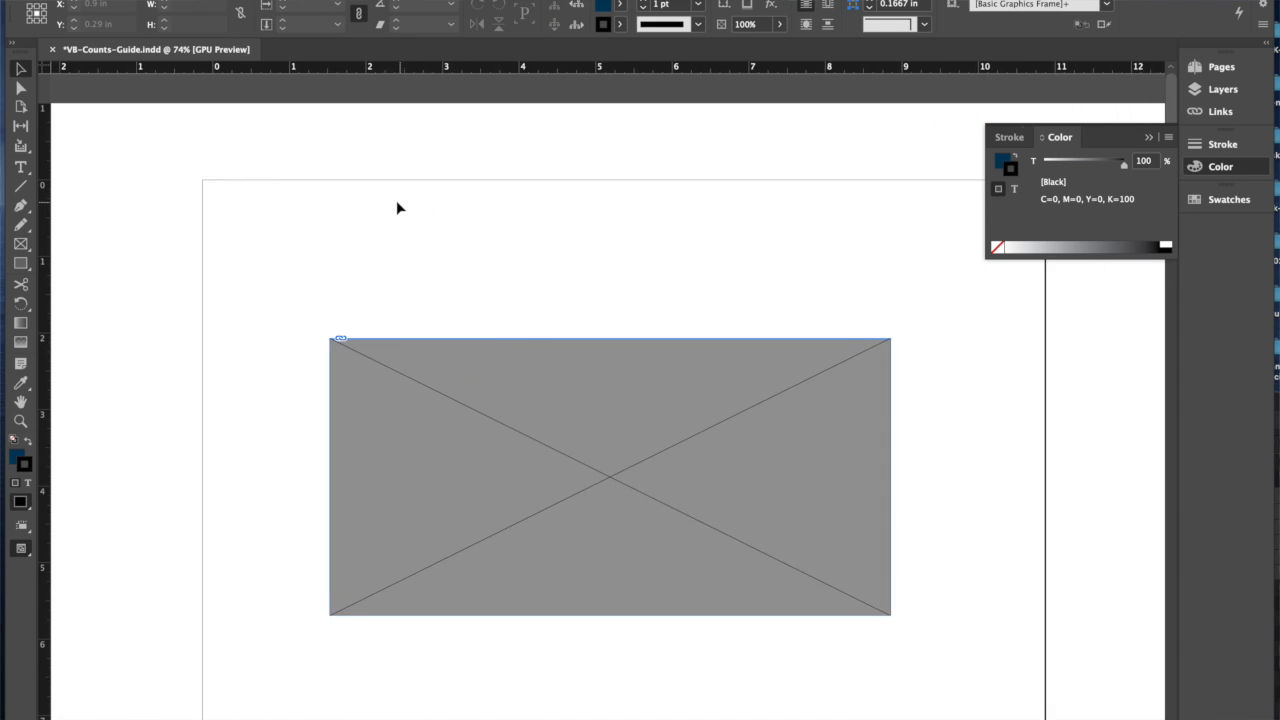
{"action": "left_click", "coordinate": [350, 1]}
{"action": "mouse_move", "coordinate": [400, 216]}
{"action": "left_click", "coordinate": [617, 247]}
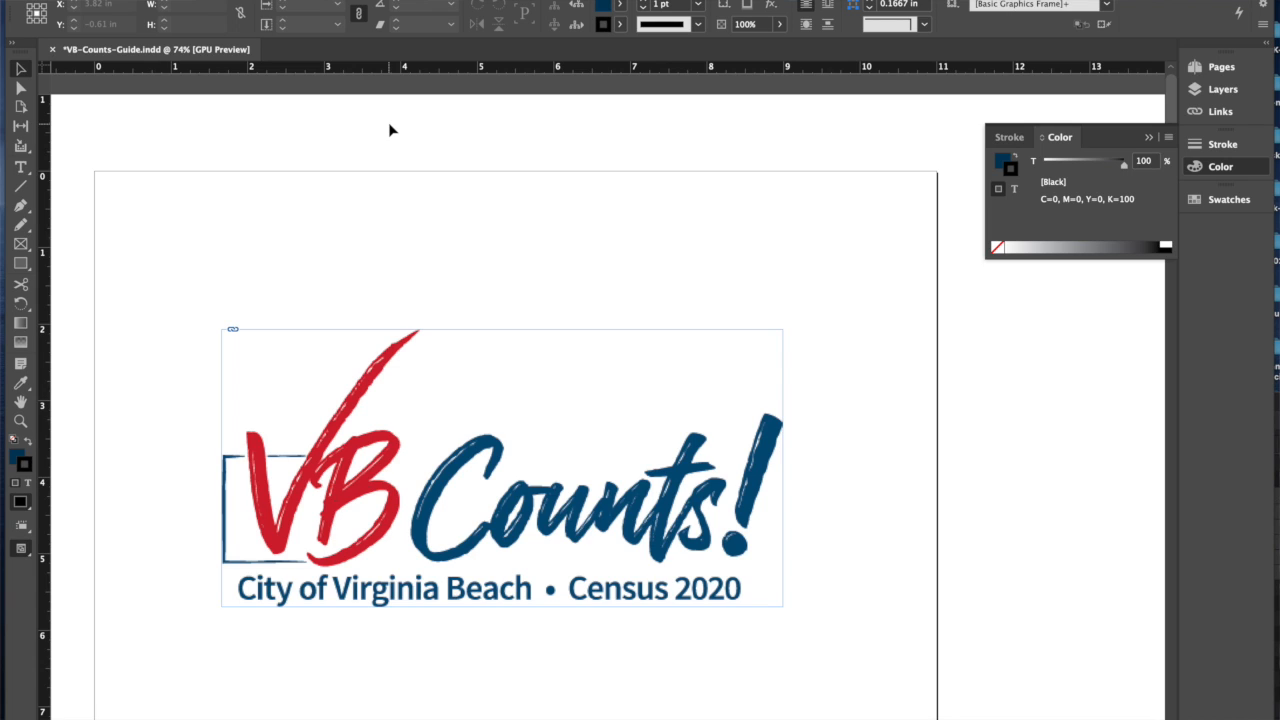
Save the document and start exporting it as Adobe PDF (Print) under the name VB-Counts-Guide-V1 in the VBCounts Logo folder
{"action": "key", "text": "super+s"}
{"action": "scroll", "coordinate": [376, 122], "scroll_direction": "up", "scroll_amount": 1}
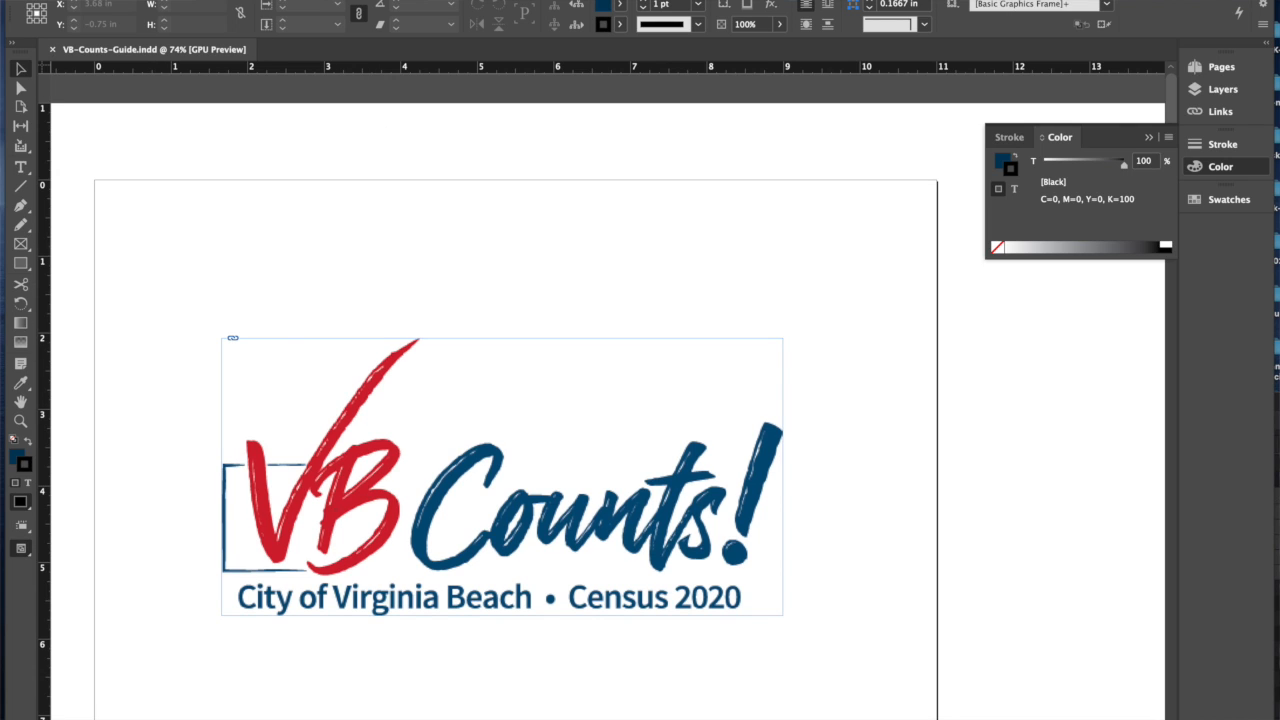
{"action": "left_click", "coordinate": [105, 0]}
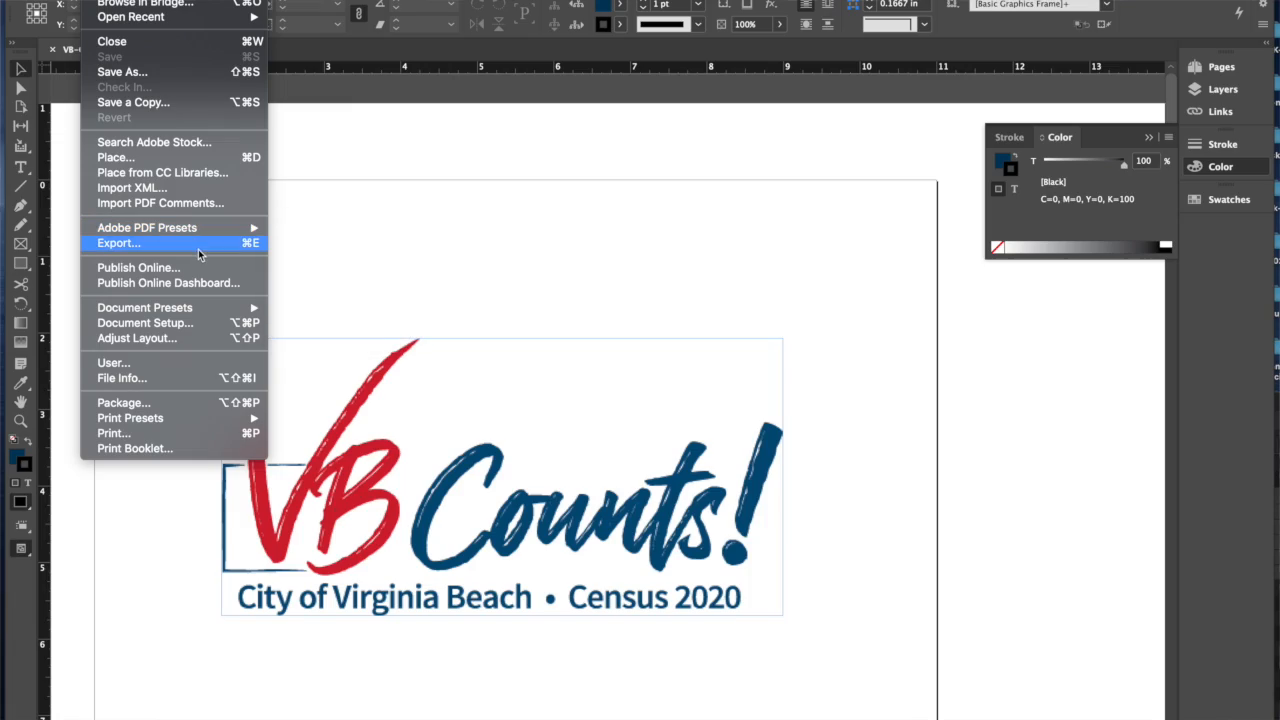
{"action": "left_click", "coordinate": [198, 250]}
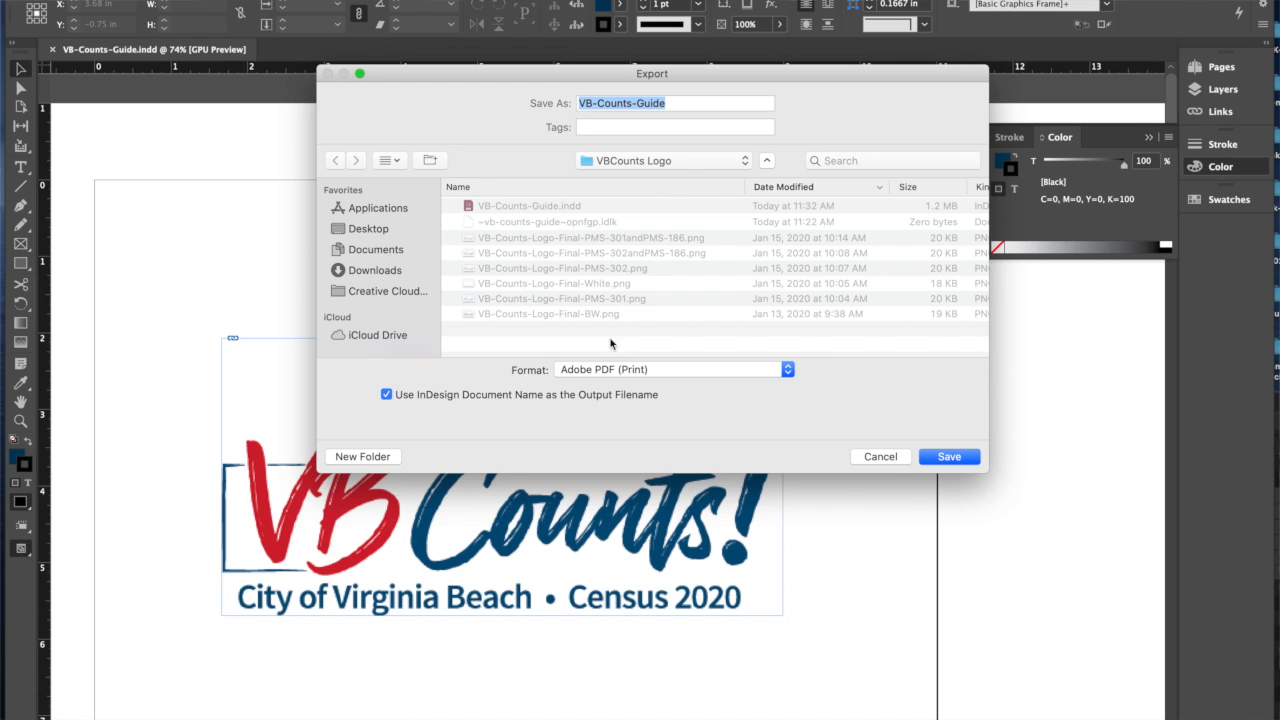
{"action": "left_click", "coordinate": [593, 370]}
{"action": "left_click", "coordinate": [670, 103]}
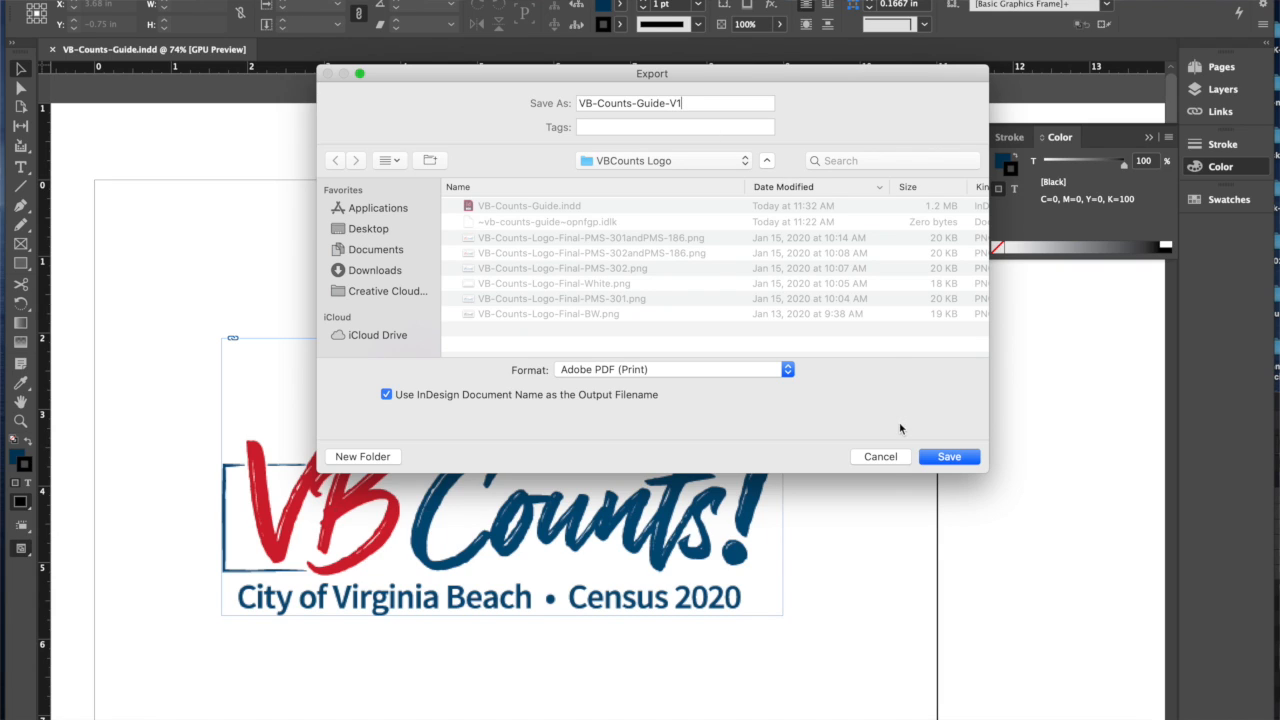
{"action": "left_click", "coordinate": [949, 457]}
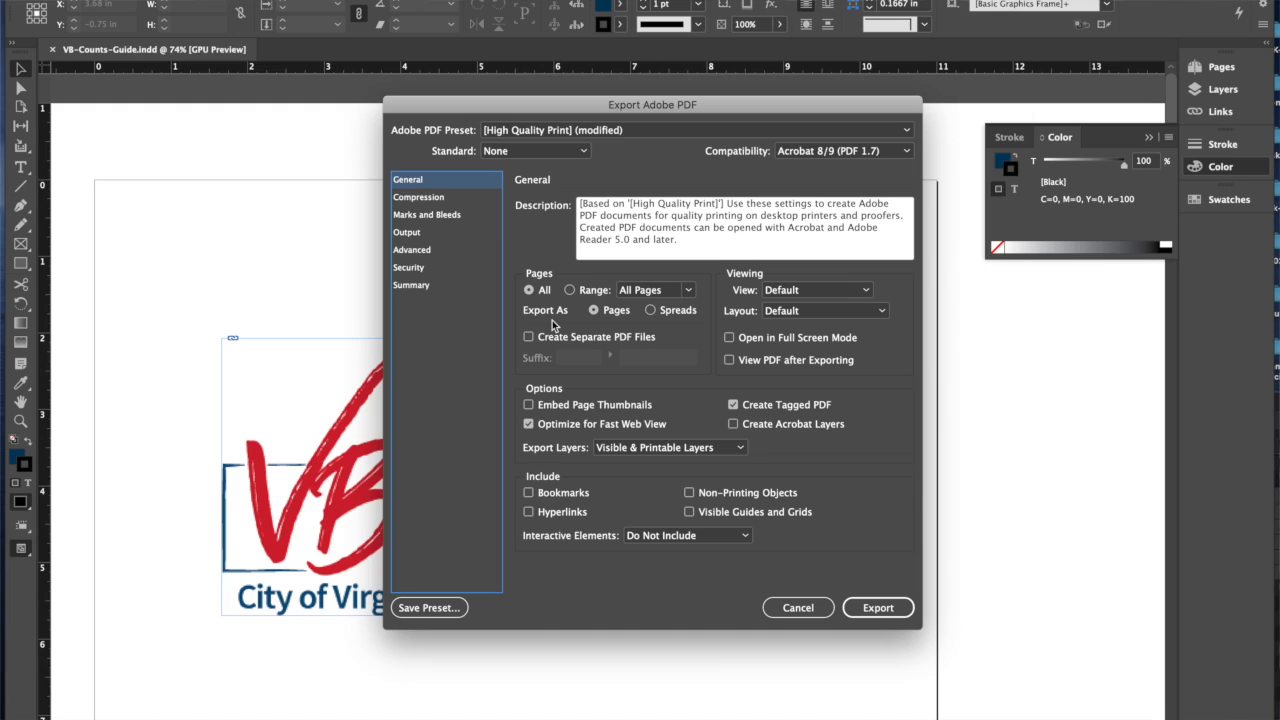
Export all pages to the PDF with every printer's mark switched off
{"action": "left_click", "coordinate": [529, 291]}
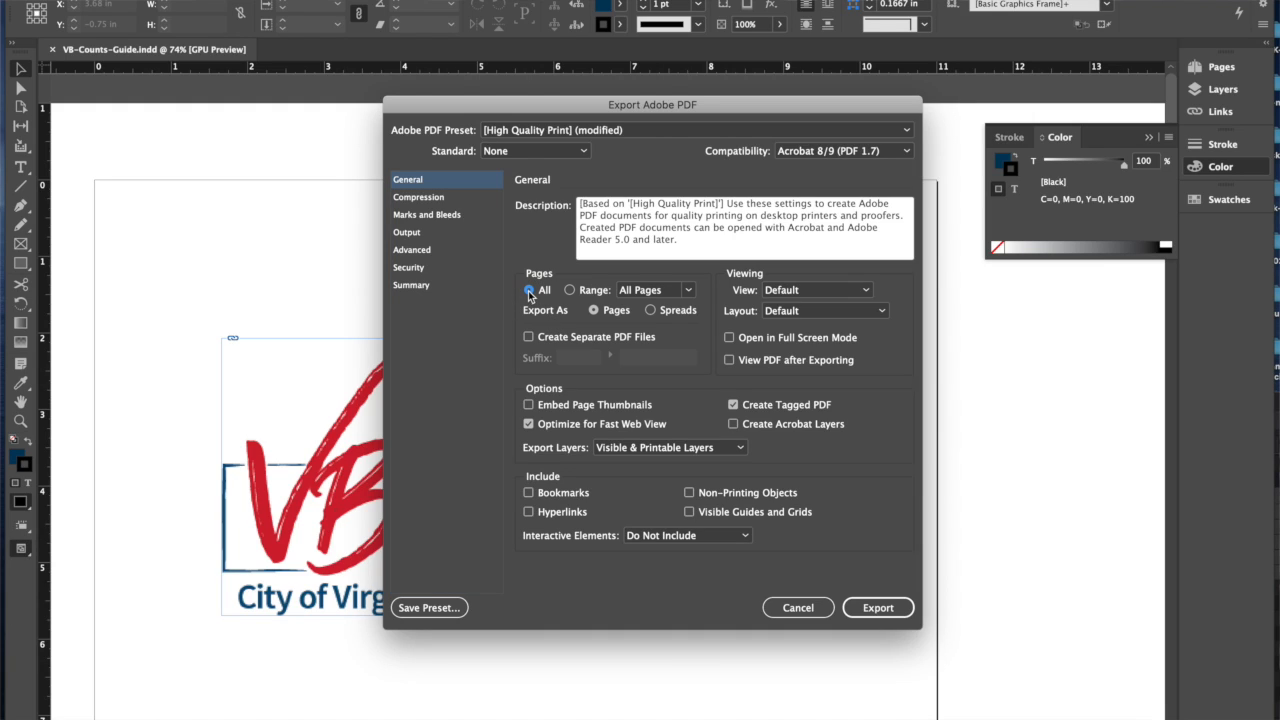
{"action": "left_click", "coordinate": [437, 216]}
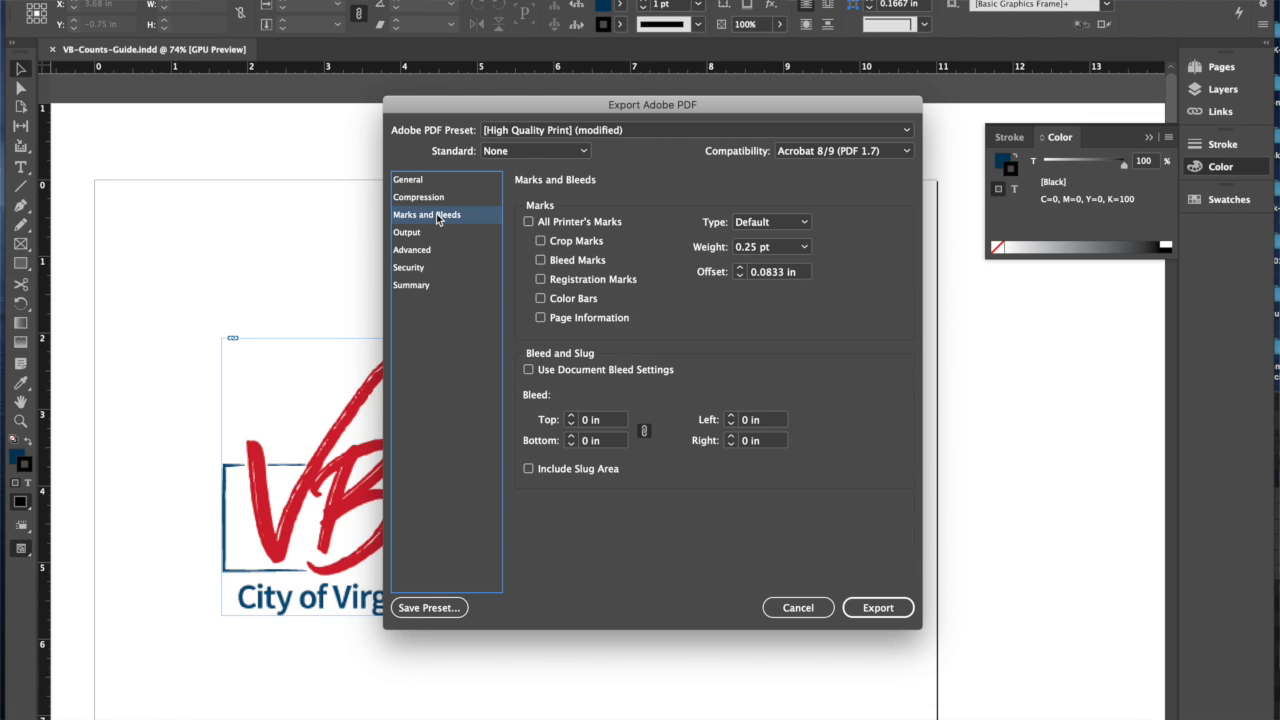
{"action": "left_click", "coordinate": [528, 222]}
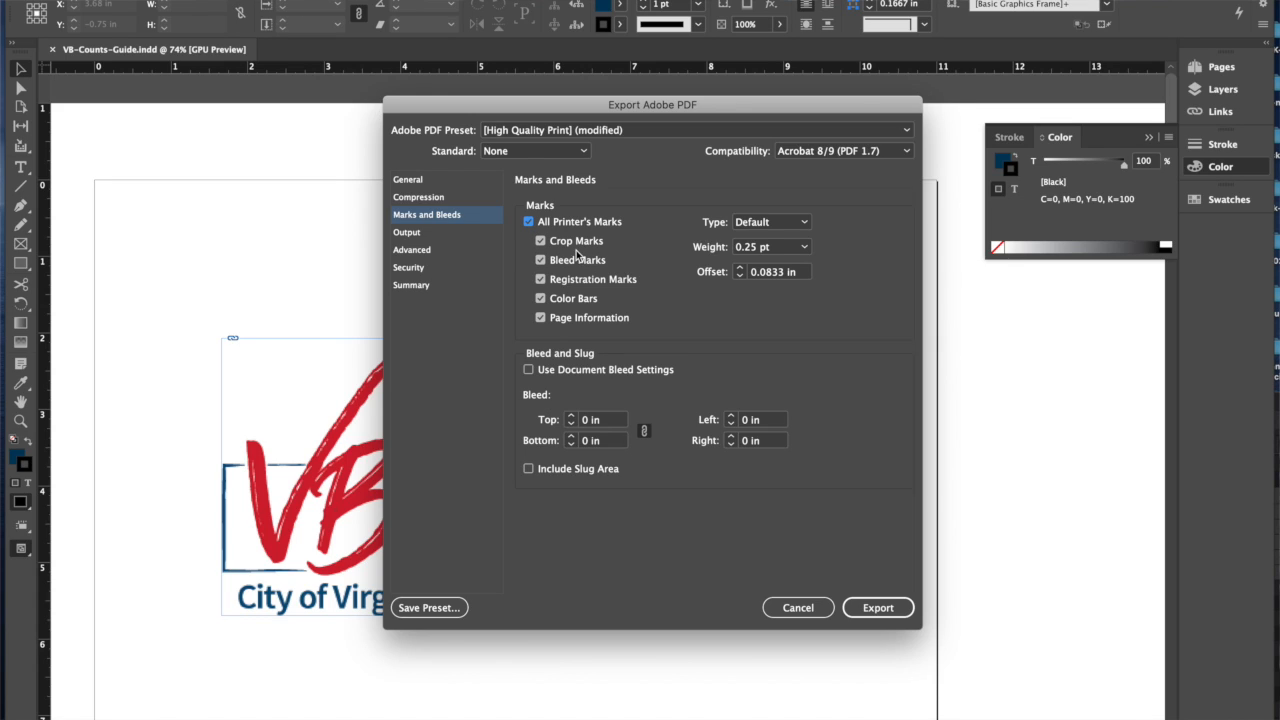
{"action": "left_click", "coordinate": [529, 223]}
{"action": "left_click", "coordinate": [845, 615]}
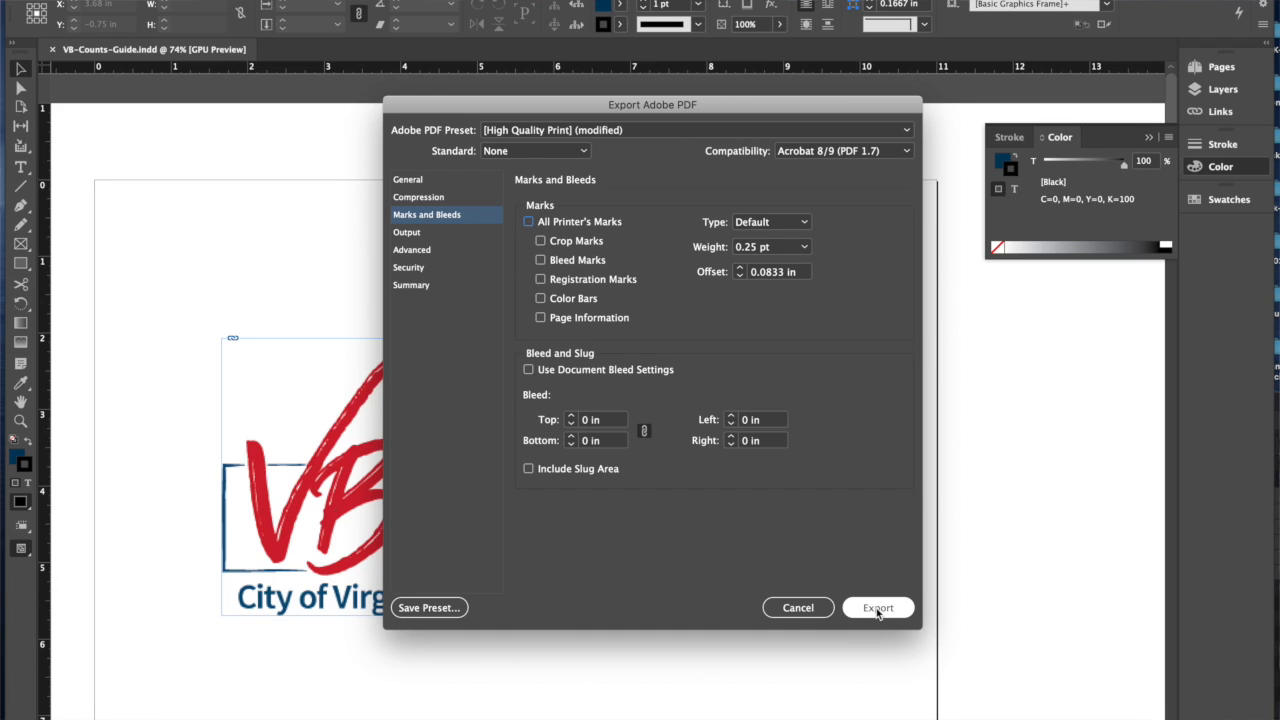
{"action": "left_click", "coordinate": [878, 610]}
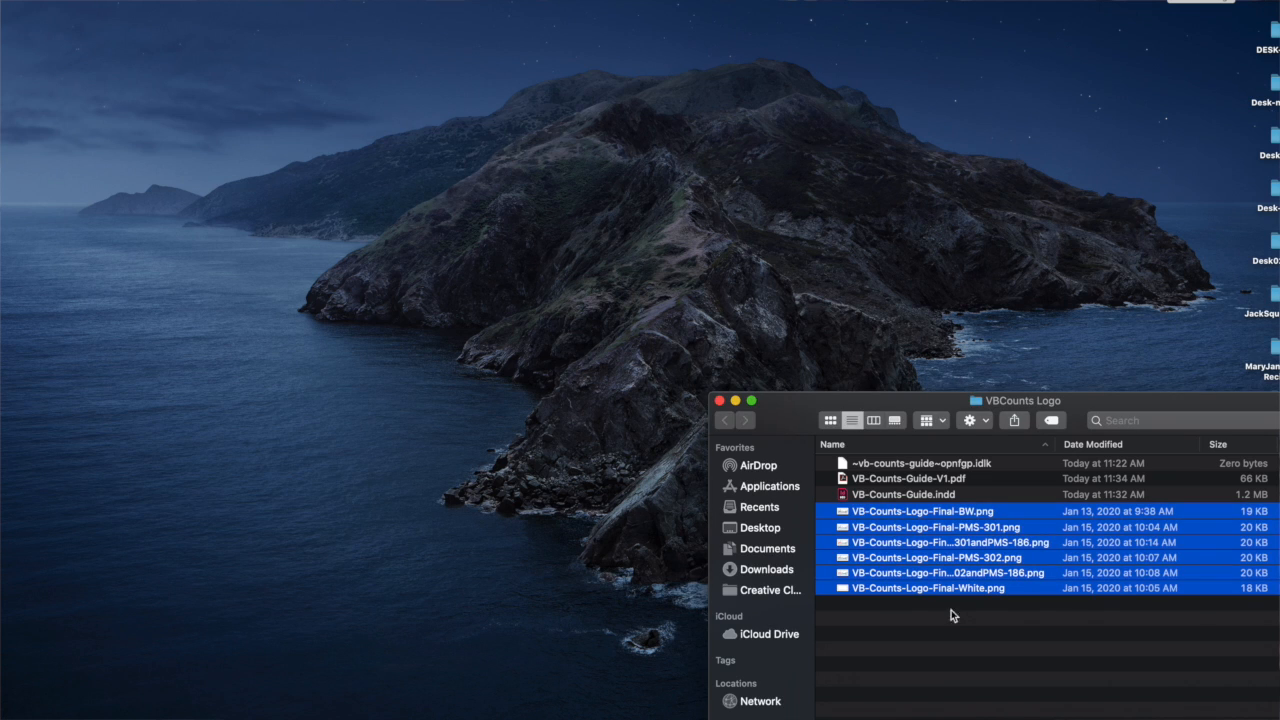
Switch to Finder, preview VB-Counts-Guide-V1.pdf and examine its third page with the white logo
{"action": "left_click", "coordinate": [952, 615]}
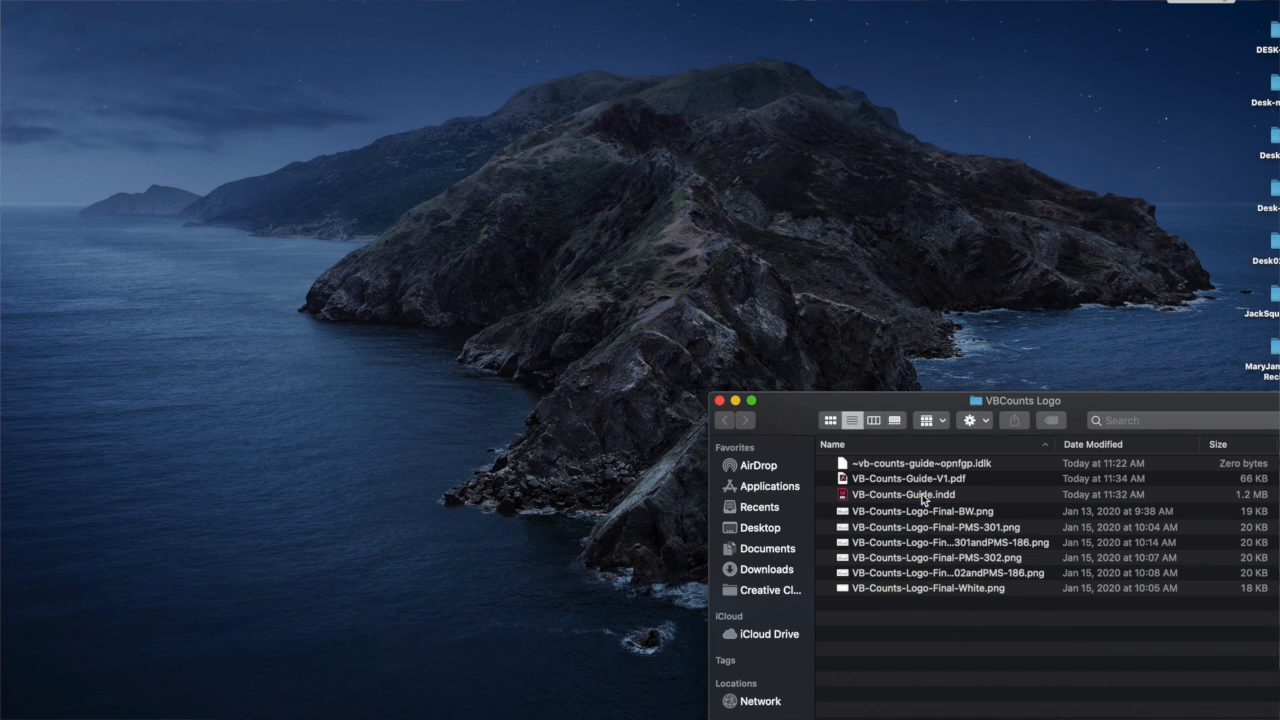
{"action": "left_click", "coordinate": [910, 477]}
{"action": "key", "text": "space"}
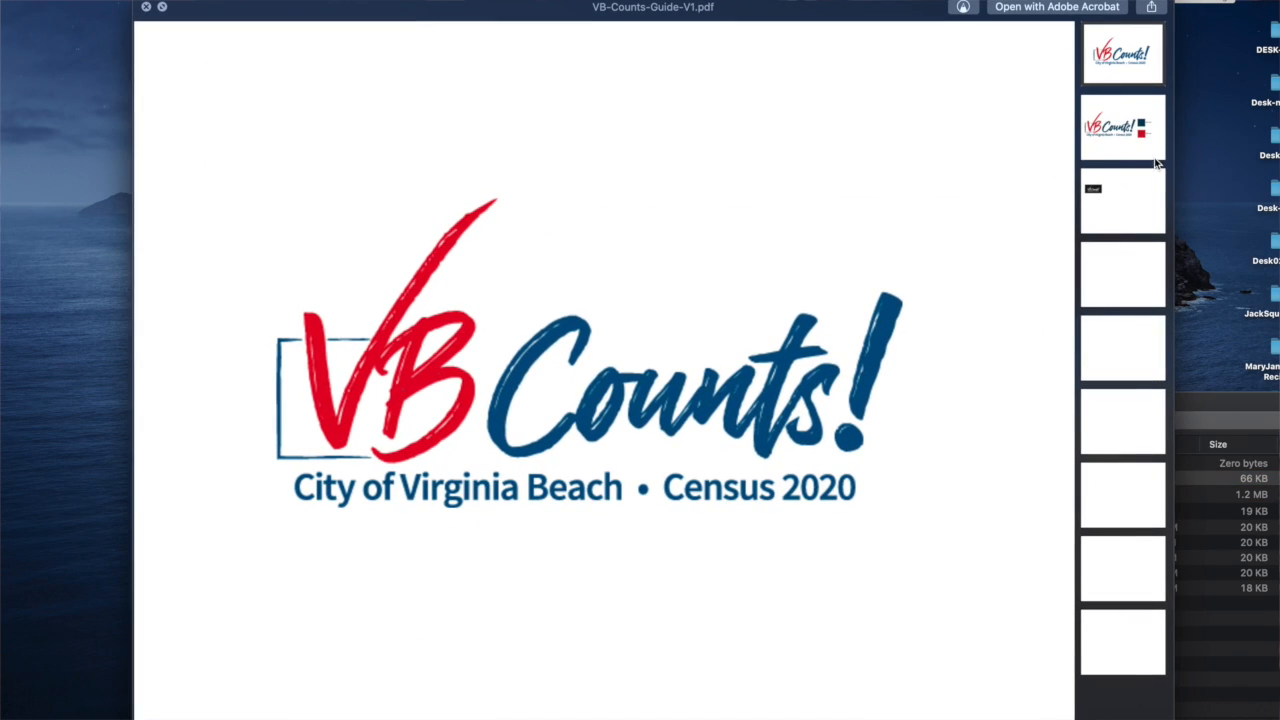
{"action": "left_click", "coordinate": [1120, 206]}
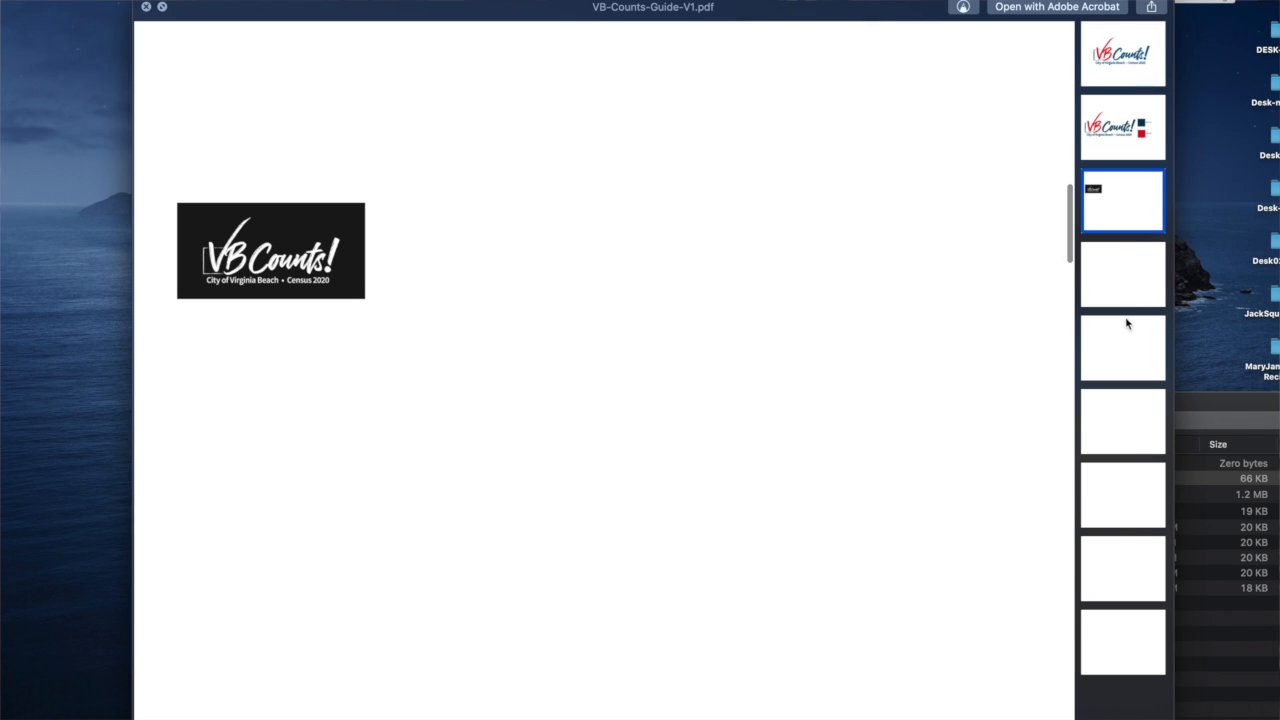